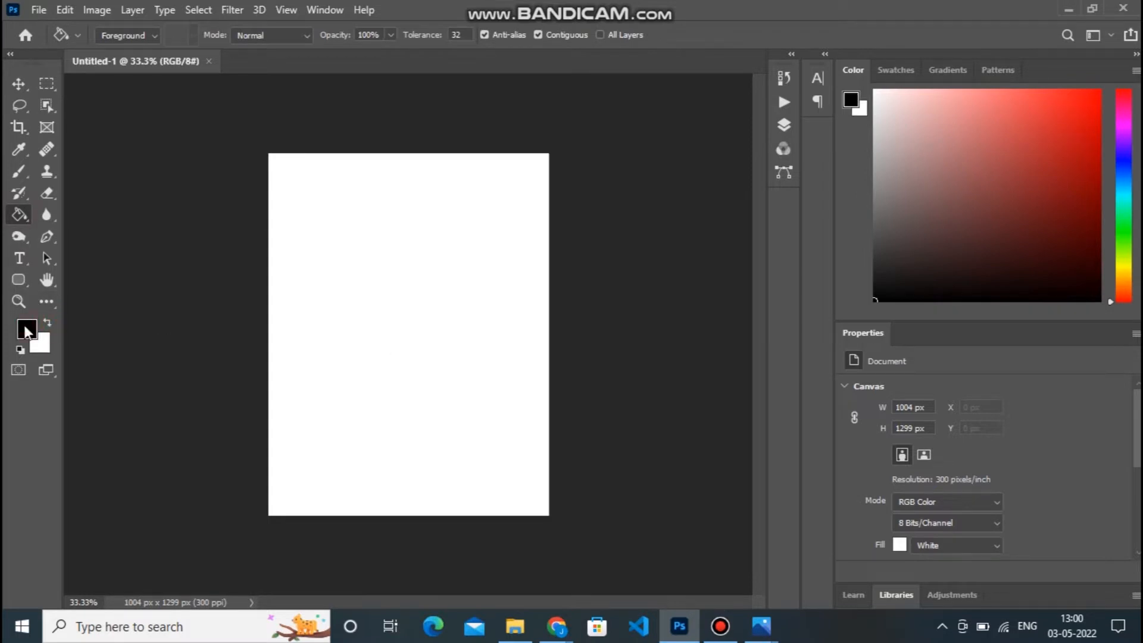
Set the foreground colour to a dark navy blue with hue 217° and fill the canvas with it.
left_click(27, 330)
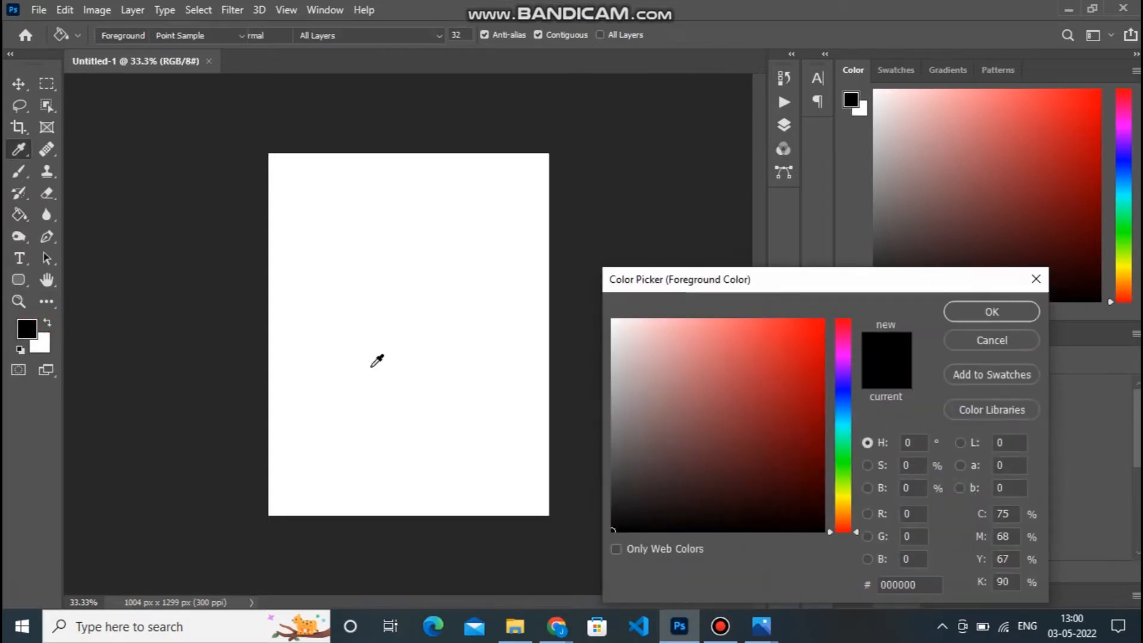
left_click(845, 404)
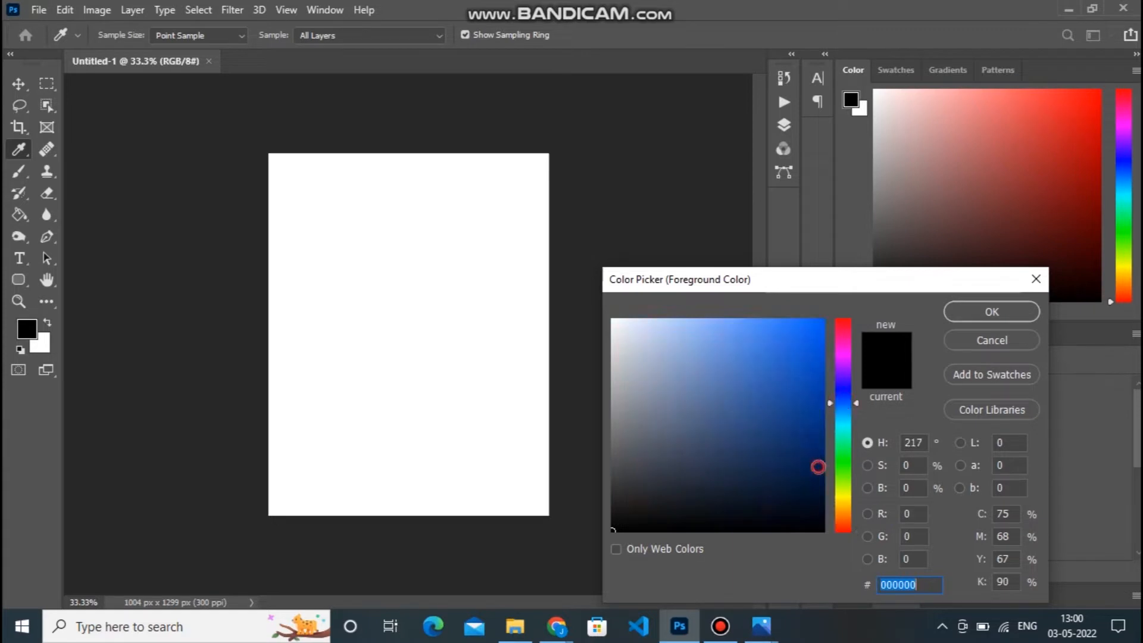
left_click(818, 474)
left_click(991, 312)
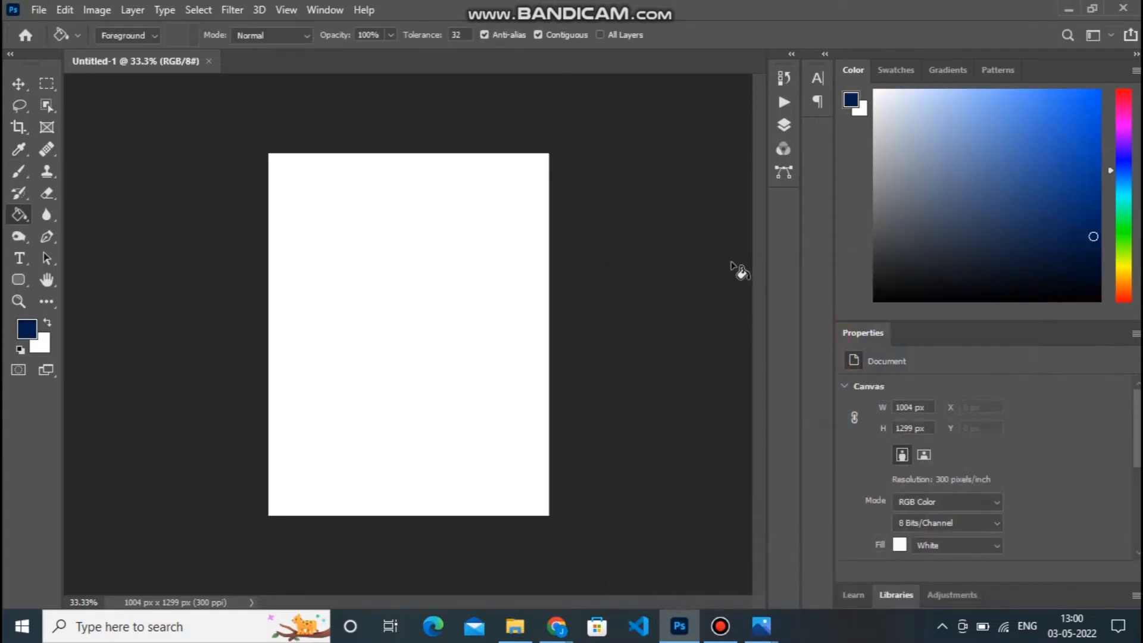
left_click(422, 285)
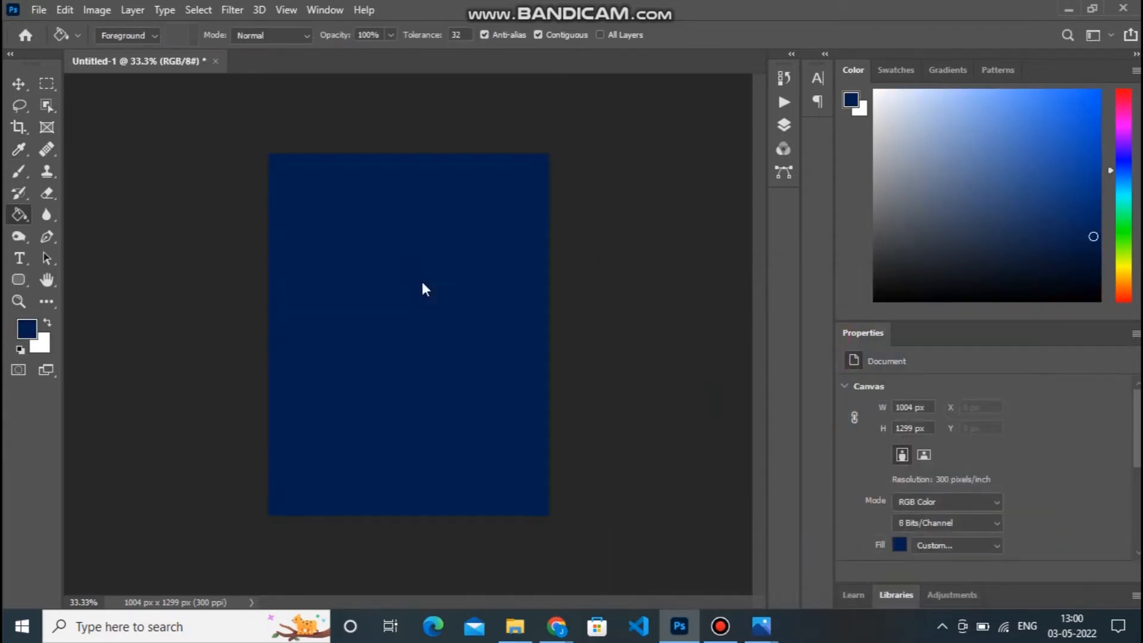
Darken the navy foreground colour slightly and refill the canvas background with it.
left_click(27, 328)
left_click(819, 480)
left_click(984, 309)
left_click(36, 9)
left_click(407, 141)
left_click(16, 81)
Open the image yellow-dry-dates-isolated-wooden-platter from the Downloads folder.
left_click(39, 10)
left_click(59, 42)
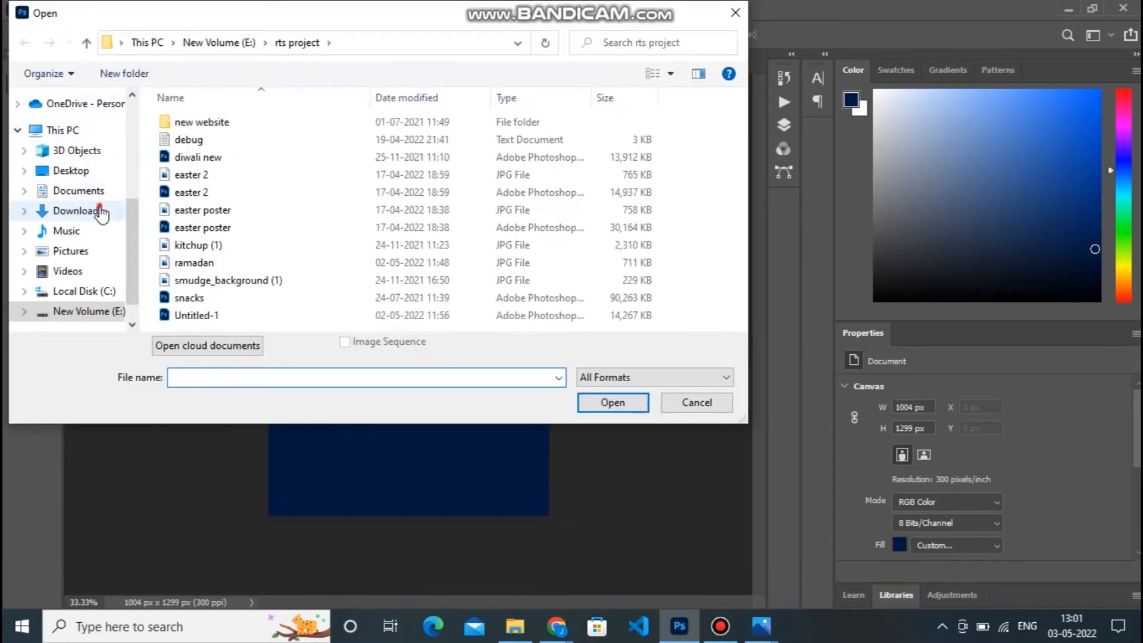
left_click(101, 212)
left_click(315, 146)
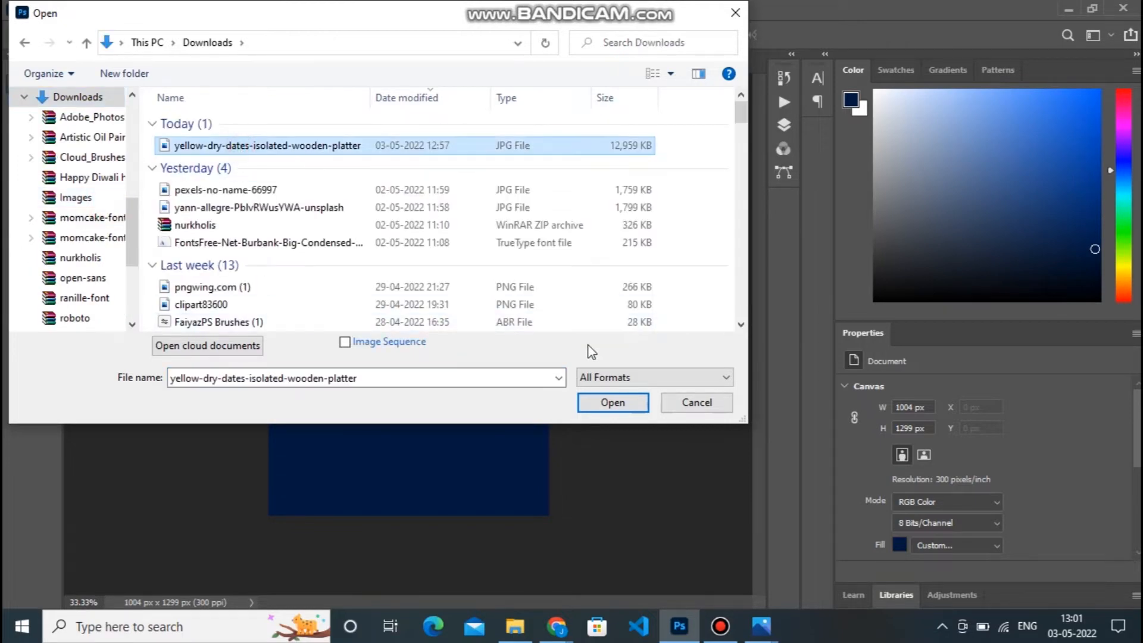
left_click(598, 399)
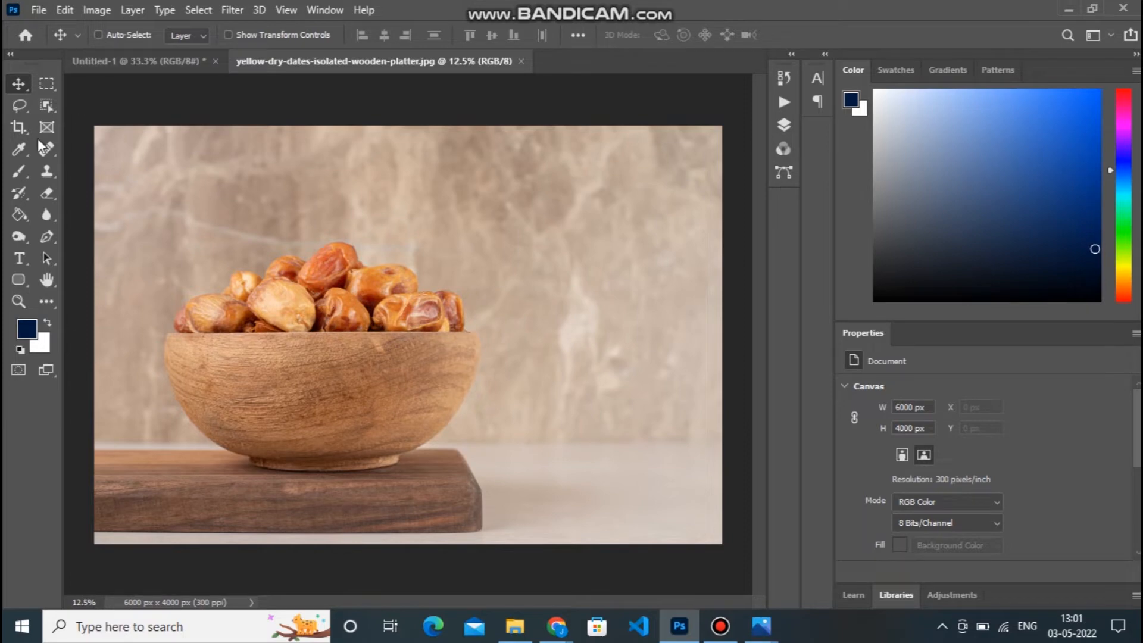
Select the bowl of dates with Select Subject and move the cutout into the Untitled-1 document.
left_click(47, 106)
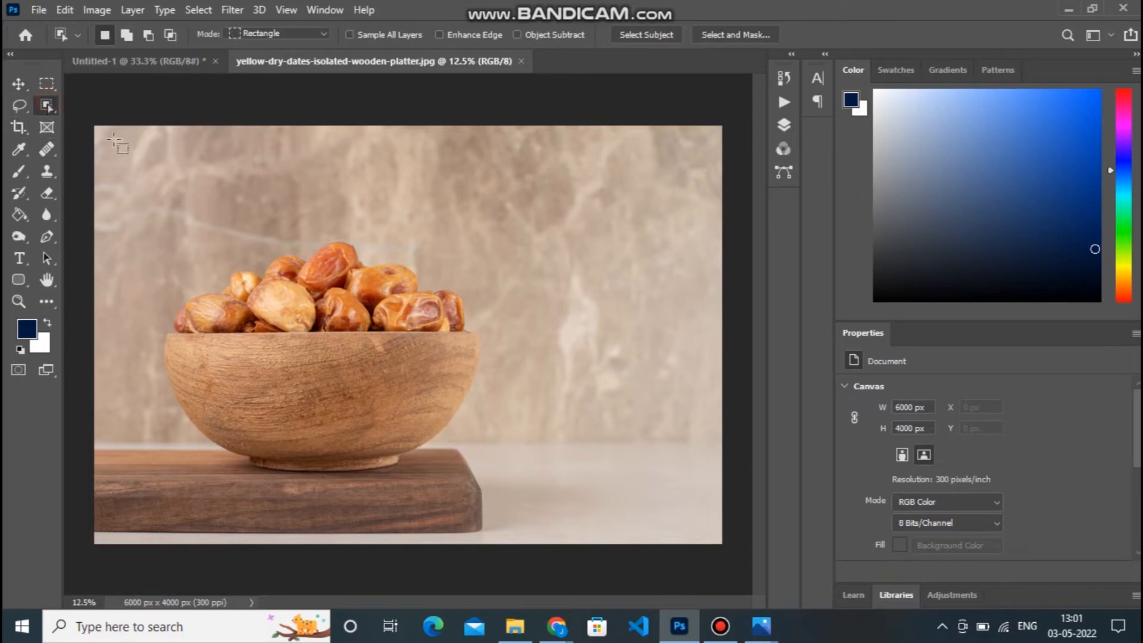
left_click_drag(110, 149, 530, 479)
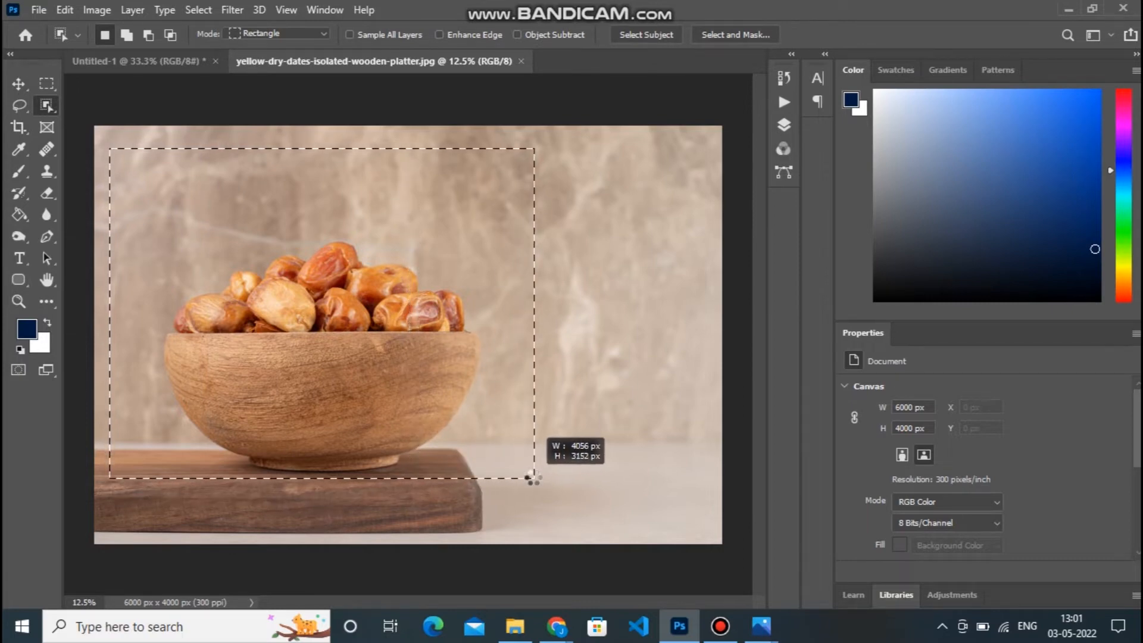
left_click_drag(535, 475, 536, 476)
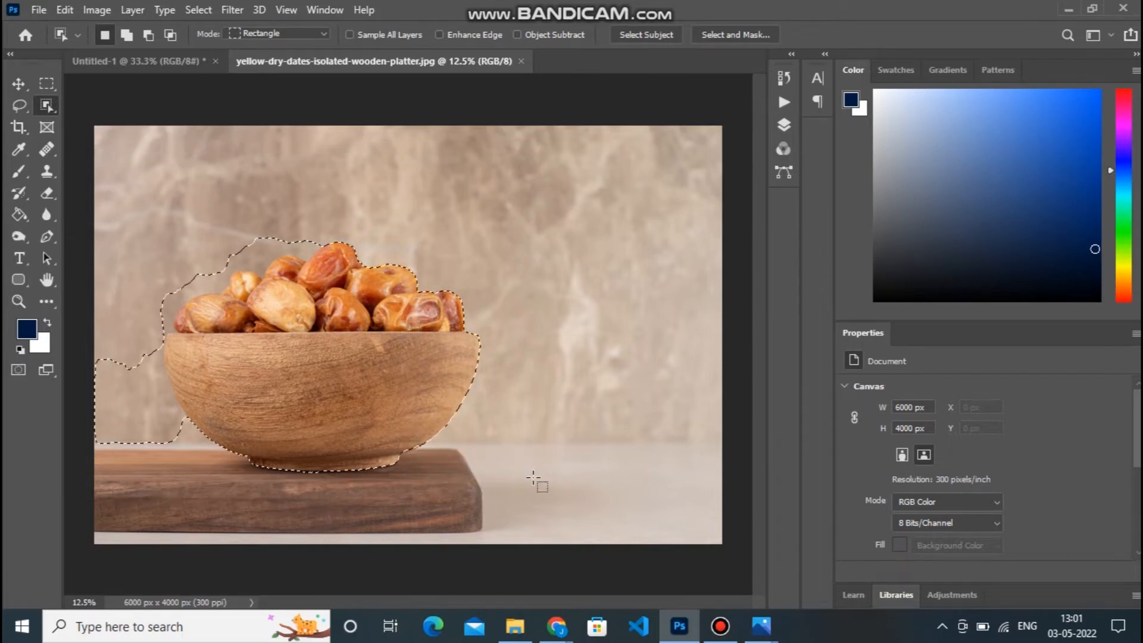
left_click(647, 34)
left_click(516, 243)
left_click(17, 83)
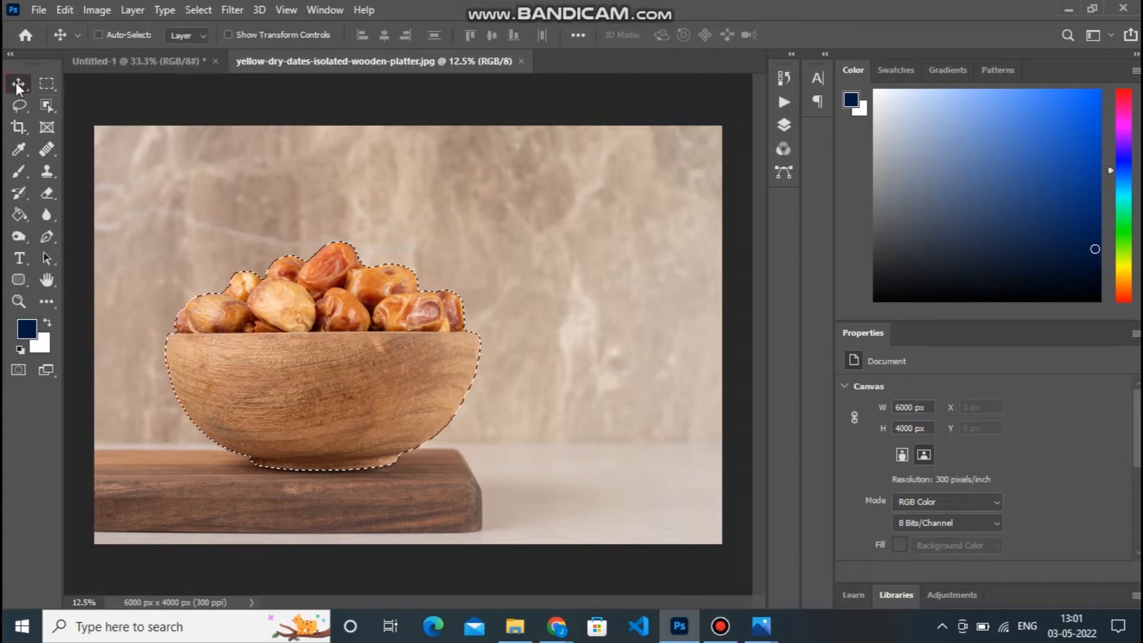
left_click_drag(290, 357, 405, 351)
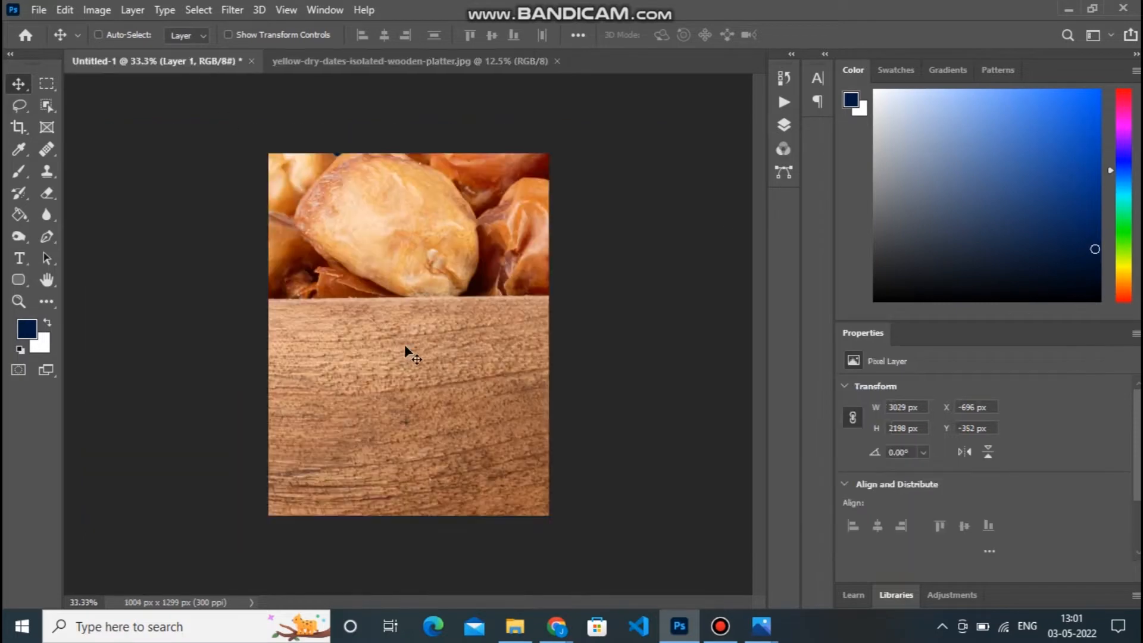
Convert the bowl of dates layer to a smart object.
left_click(781, 99)
left_click(781, 104)
left_click(784, 126)
right_click(626, 181)
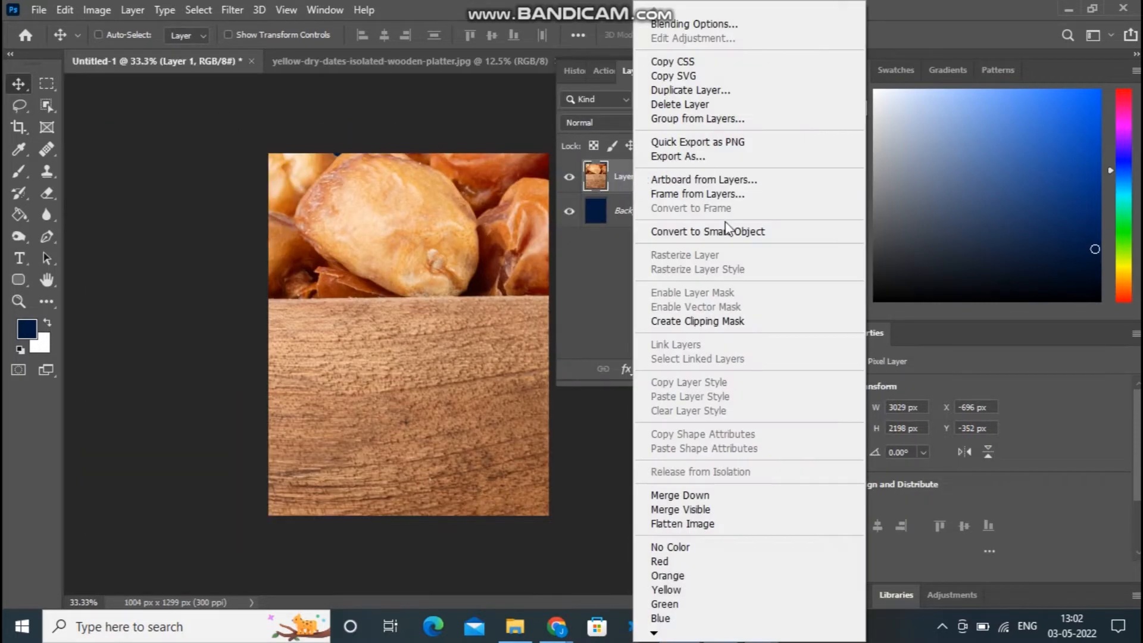
left_click(728, 237)
left_click(594, 182)
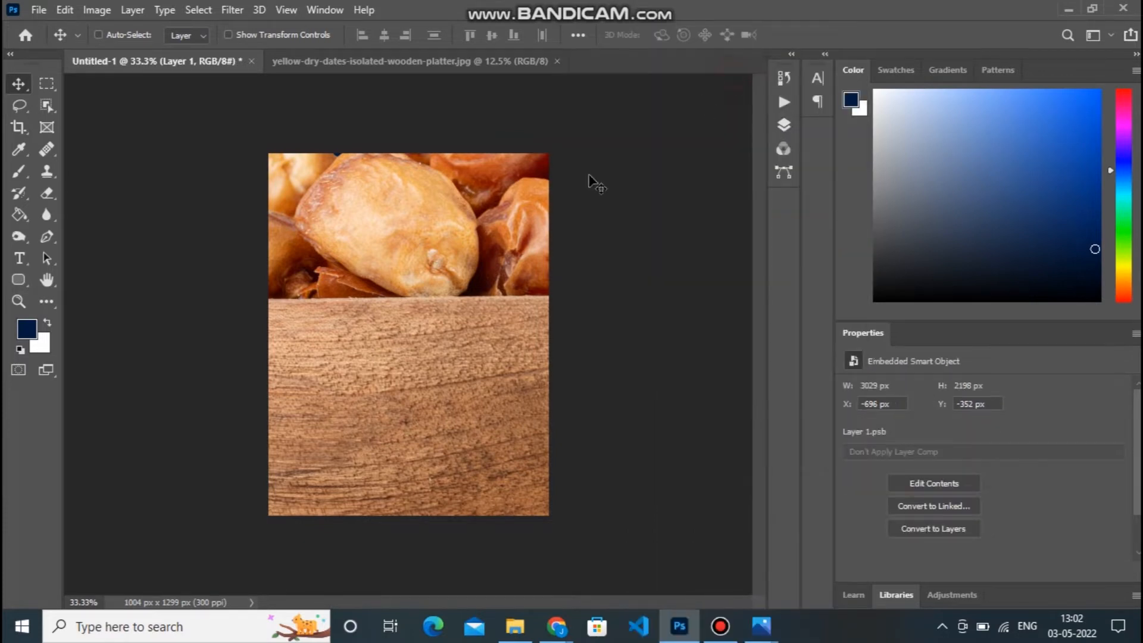
Scale the bowl of dates down to about 18.83% and centre it horizontally on the canvas.
key("ctrl+t")
key("ctrl+minus")
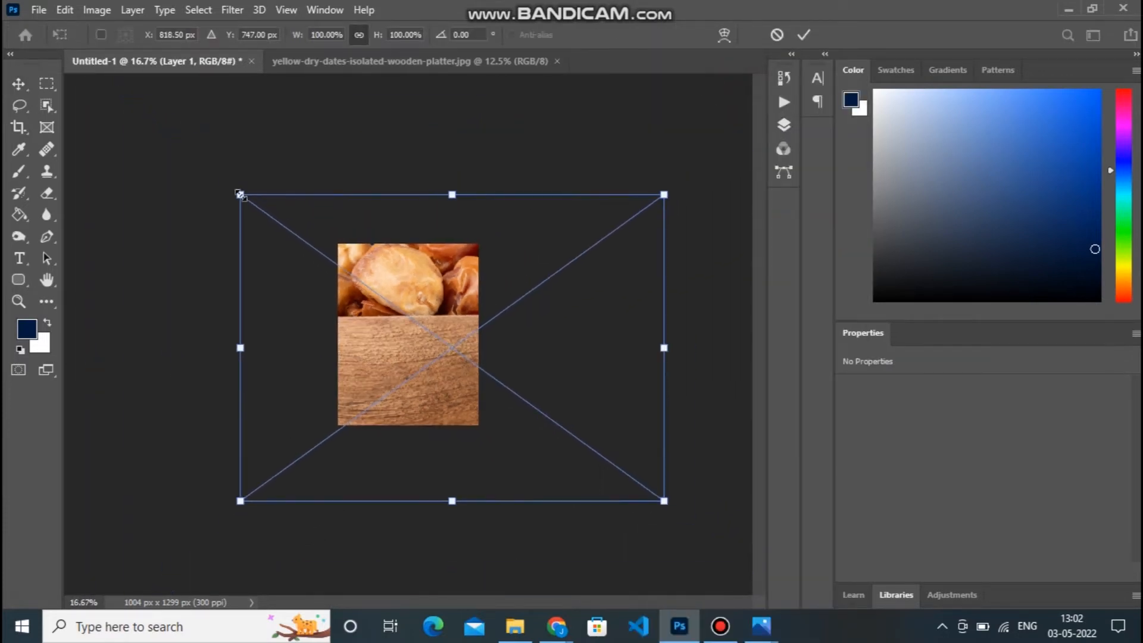
left_click_drag(238, 194, 410, 303)
left_click_drag(462, 345, 417, 346)
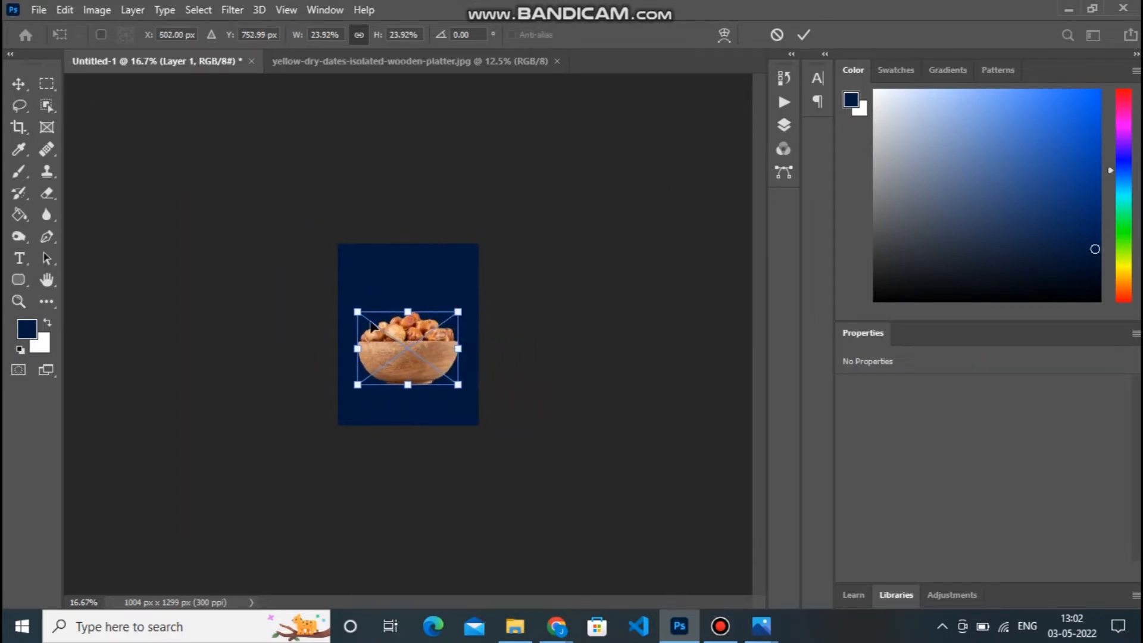
left_click_drag(354, 308, 363, 318)
key("Return")
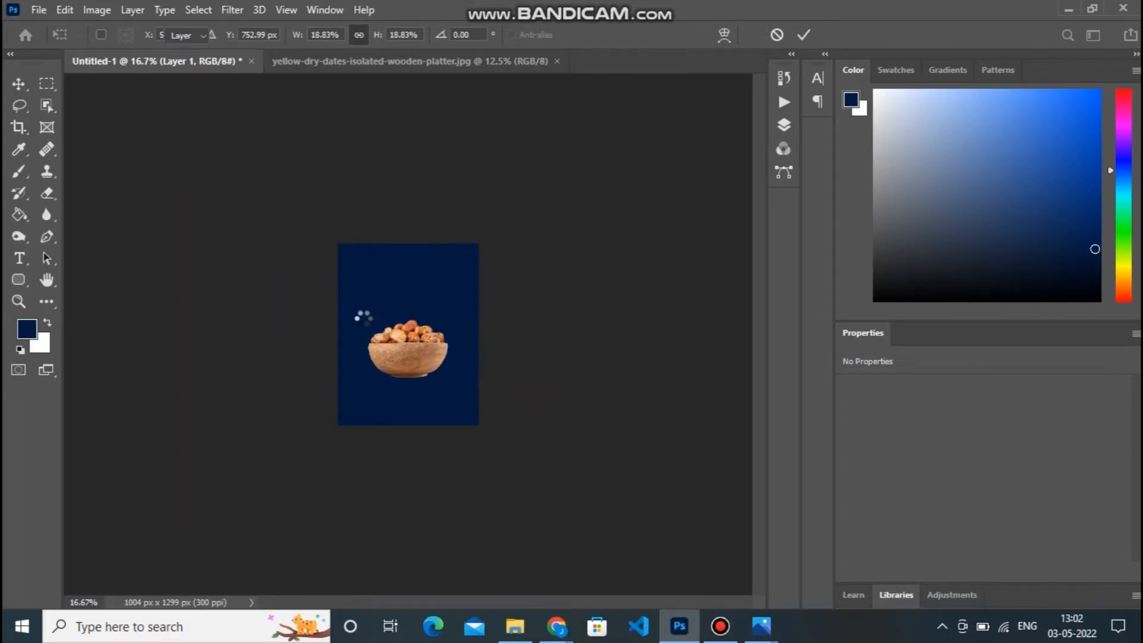
Move the bowl of dates straight down to about Y 608 px.
key("ctrl+plus")
key("ctrl+plus")
key("ctrl+plus")
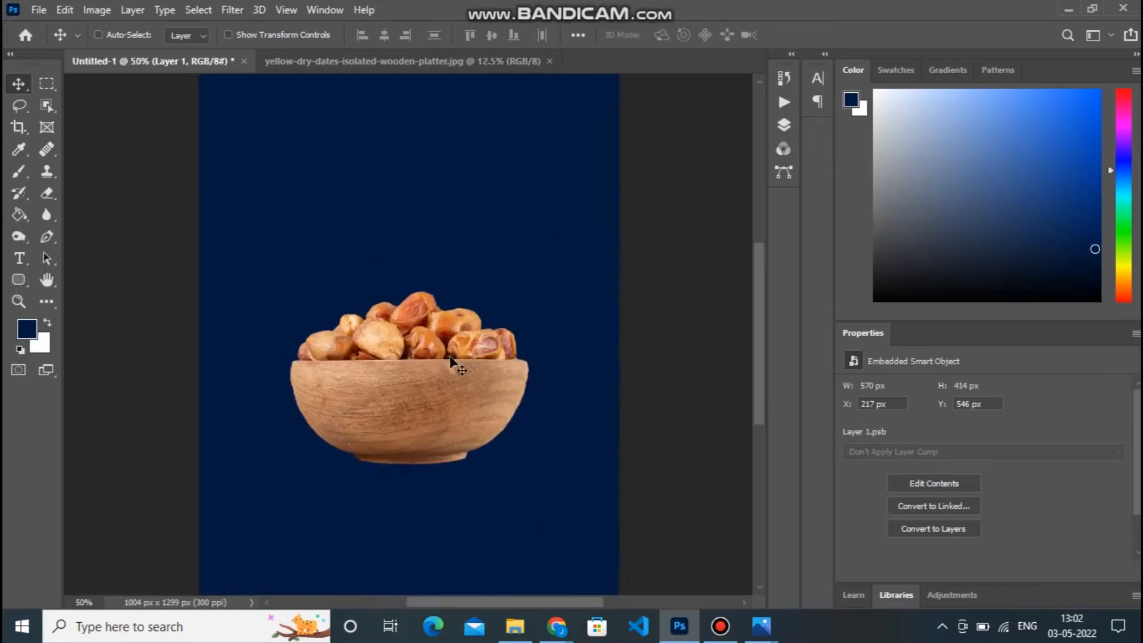
left_click_drag(450, 376, 450, 410)
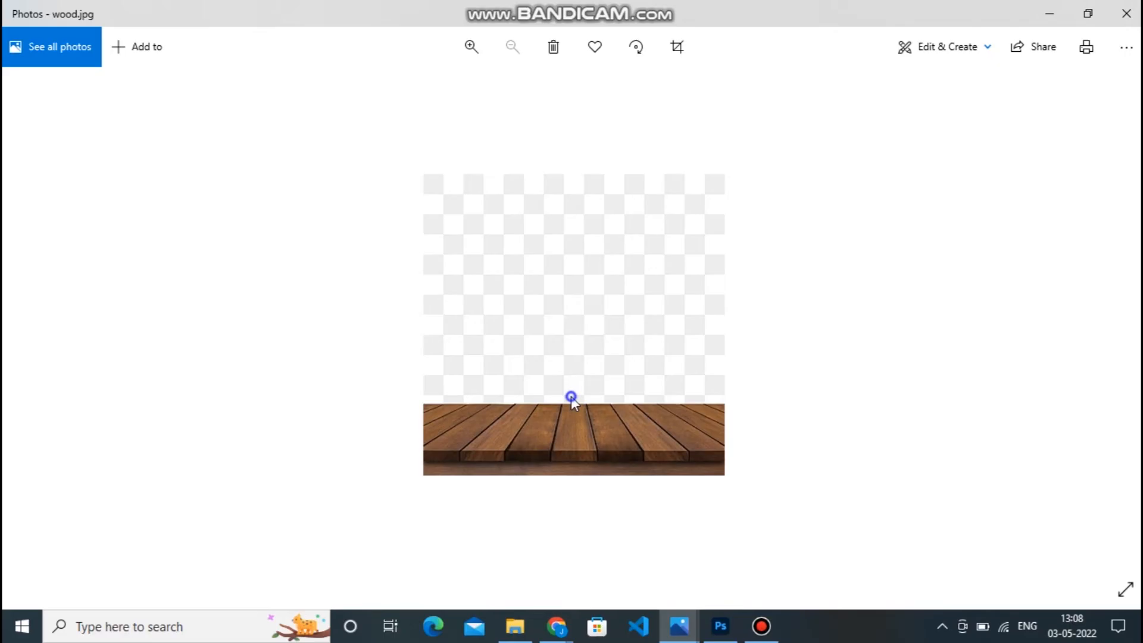
Copy the wood.jpg image from Photos and paste it into the Untitled-1 document in Photoshop.
right_click(571, 395)
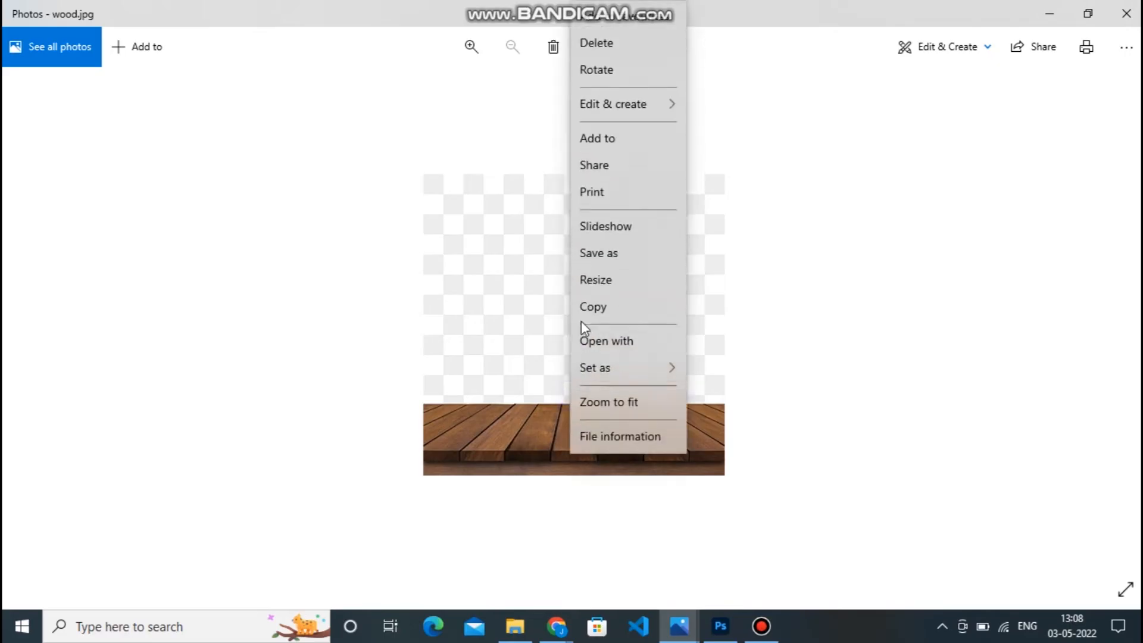
left_click(591, 306)
left_click(721, 627)
key("ctrl+v")
Enlarge the pasted wood image to about 1061 px square and place its planks across the canvas's lower edge.
left_click_drag(429, 342, 391, 289)
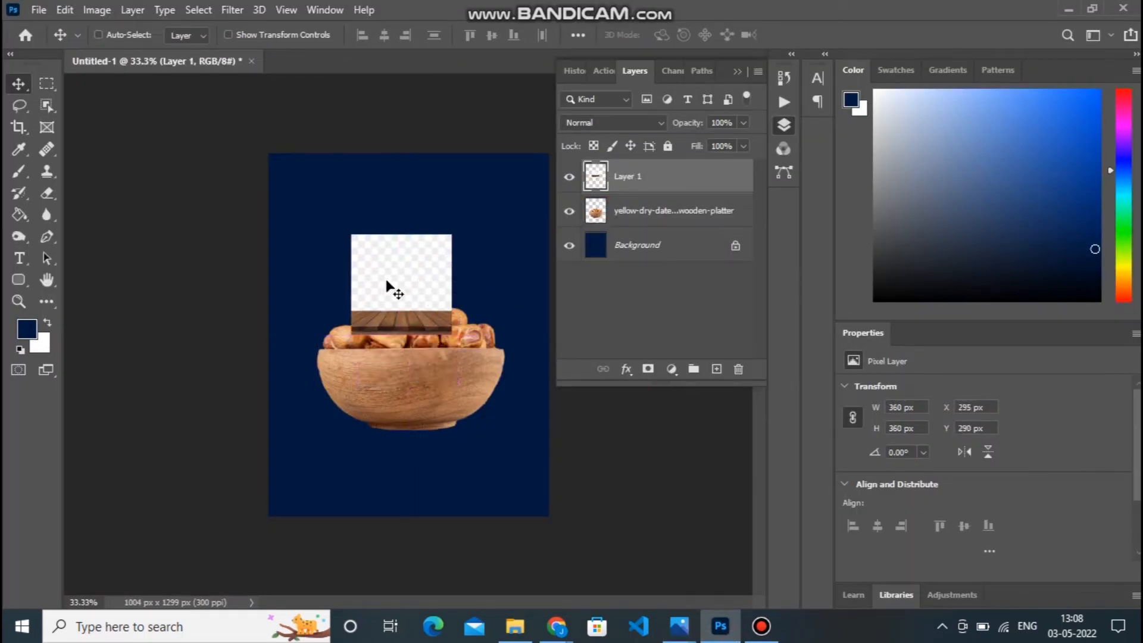
key("ctrl+t")
left_click_drag(450, 334, 548, 432)
left_click_drag(459, 361, 477, 446)
key("Return")
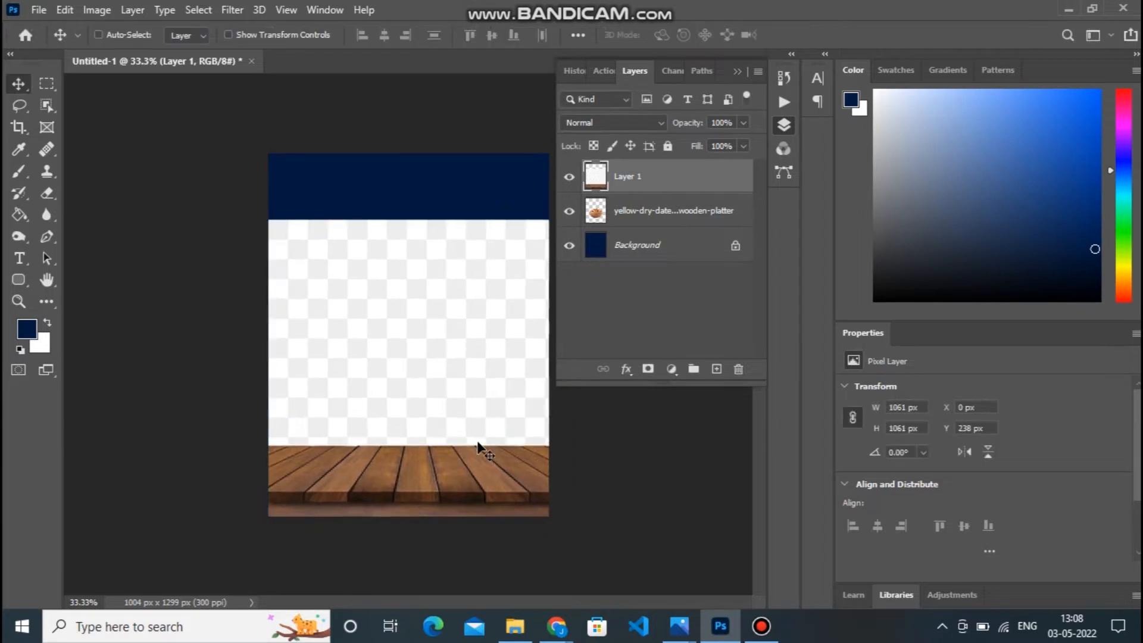
Delete the checkered area above the wooden planks with the Magic Wand tool and clear the selection.
left_click(45, 105)
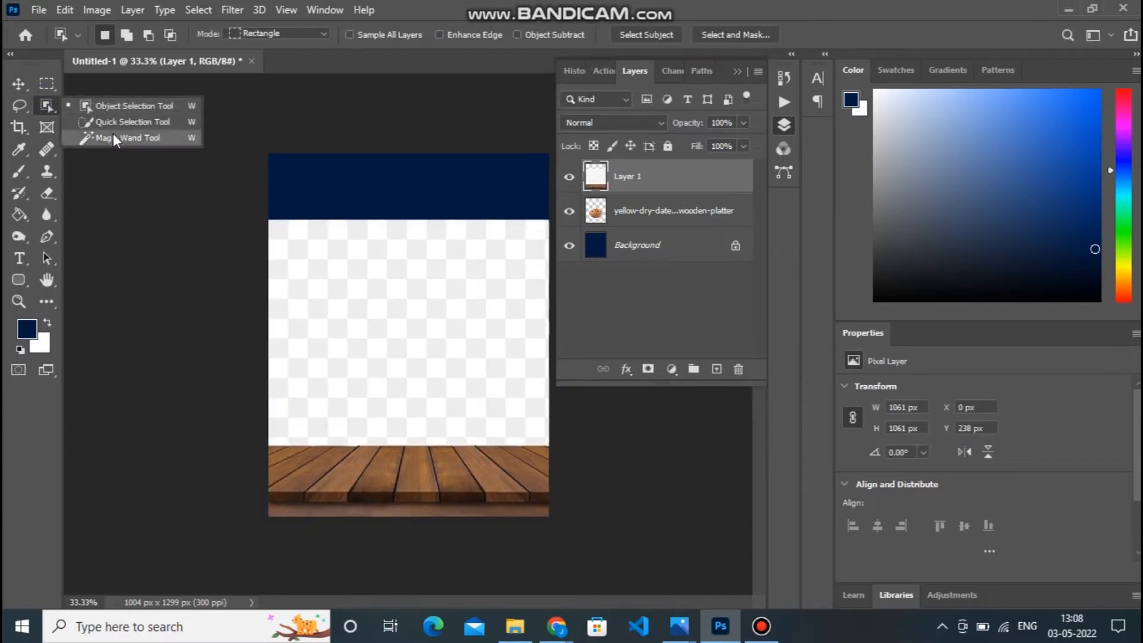
left_click(113, 136)
left_click(338, 365)
key("Delete")
key("ctrl+d")
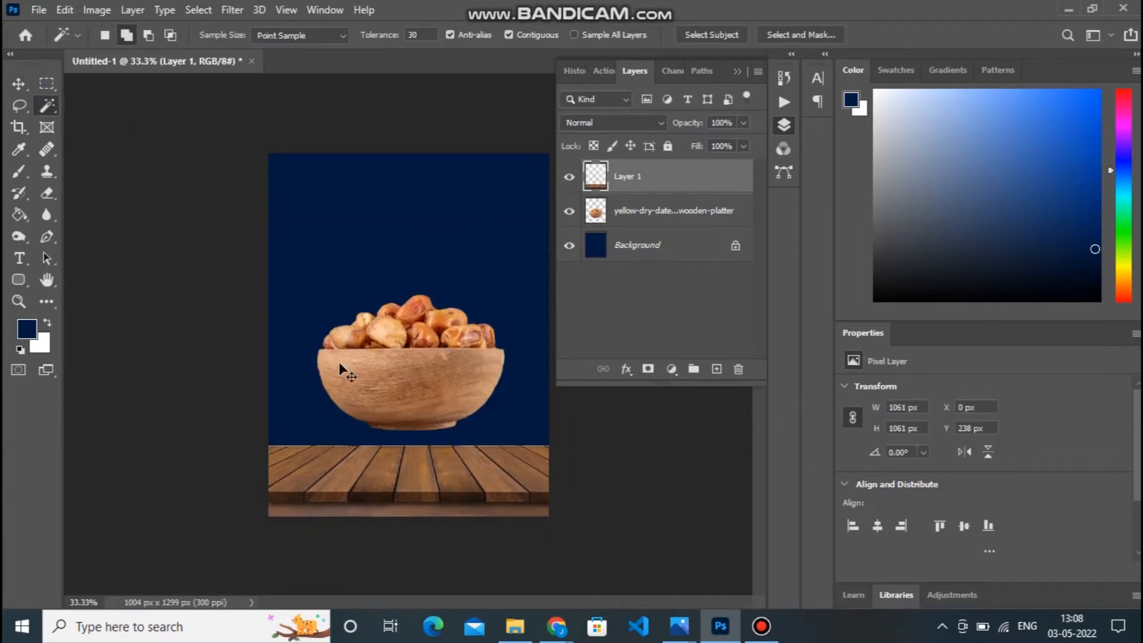
Put the bowl of dates layer above the wood layer and move the bowl down onto the wooden planks.
left_click(19, 84)
mouse_move(433, 369)
left_mouse_down()
mouse_move(433, 405)
mouse_move(433, 353)
mouse_move(433, 365)
left_mouse_up()
left_click(651, 208)
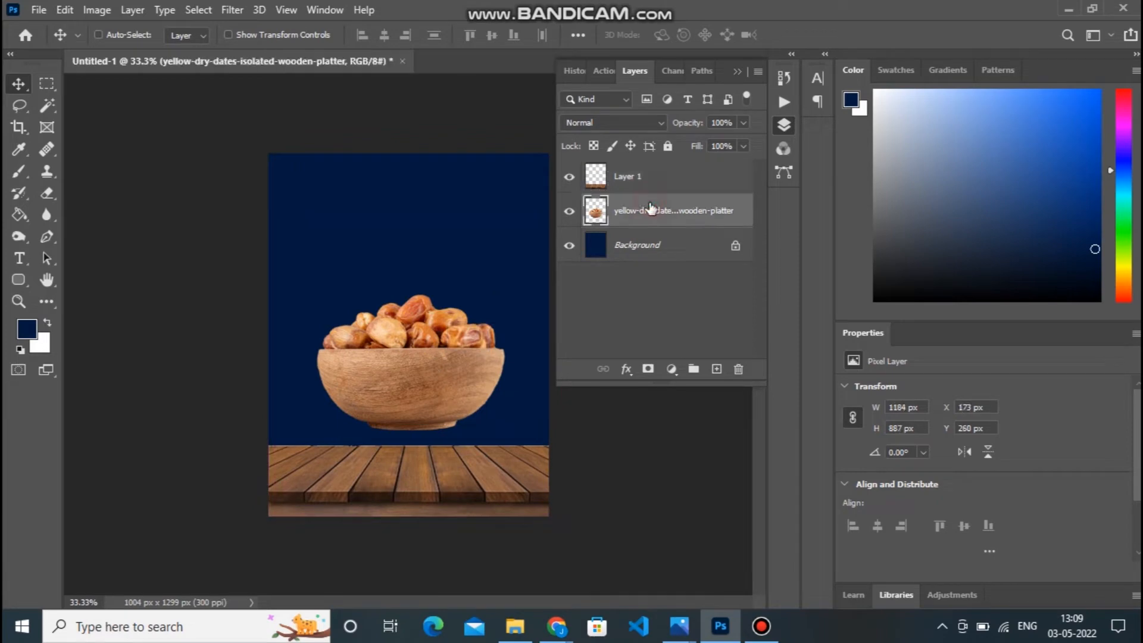
left_click_drag(657, 219, 657, 176)
left_click_drag(382, 383, 387, 419)
key("ctrl")
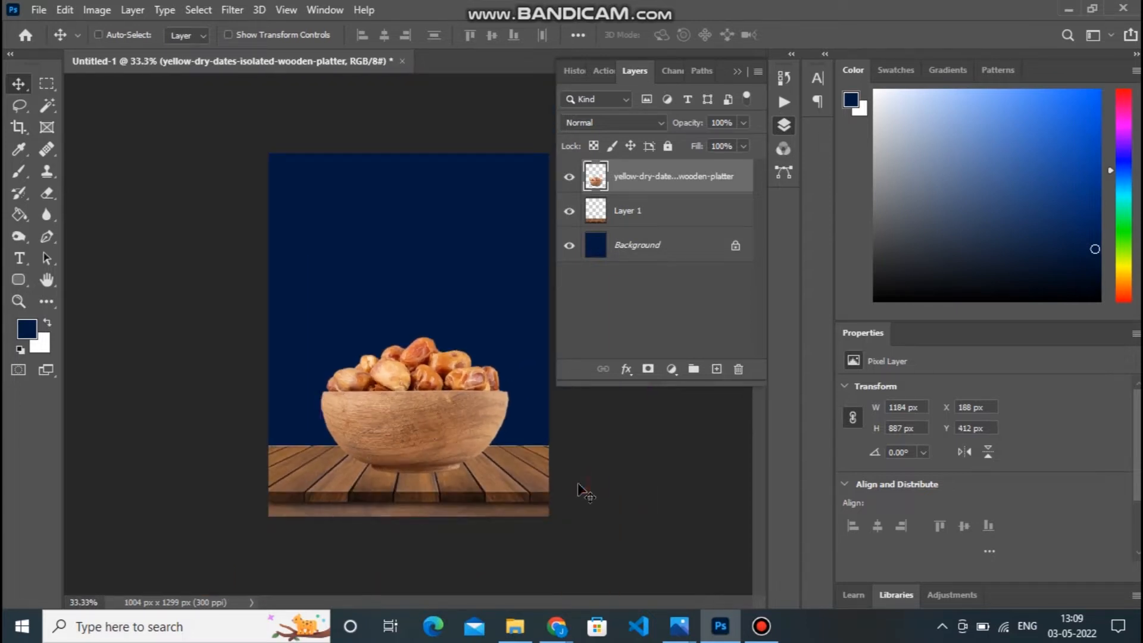
Add a Hue/Saturation adjustment clipped to the wood layer with Saturation -81 and Lightness -6.
left_click(673, 213)
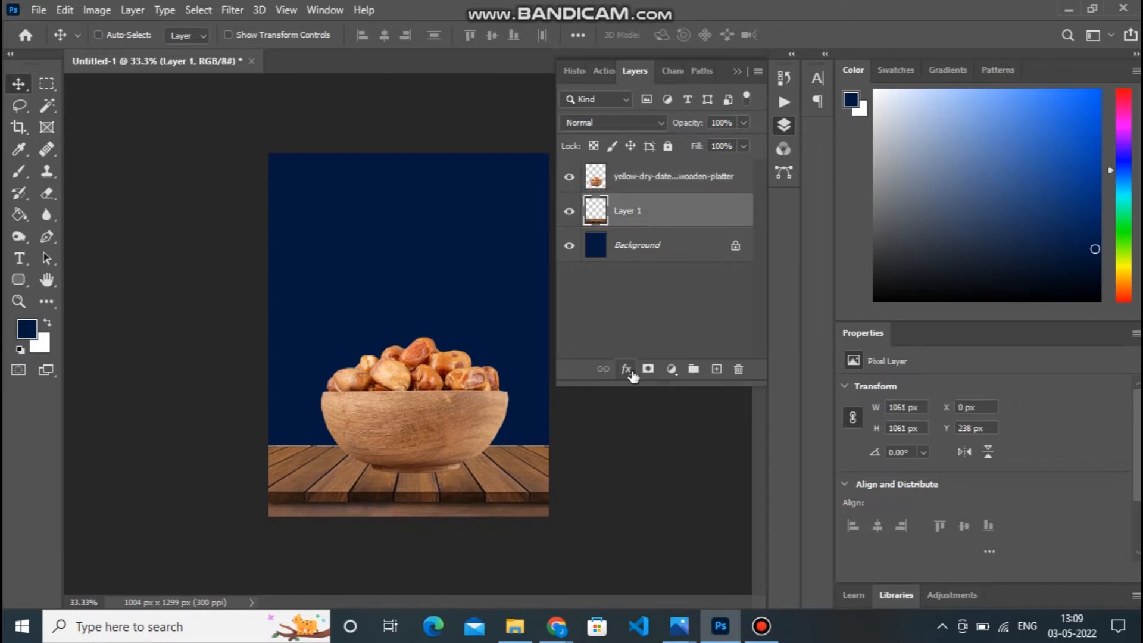
left_click(671, 369)
left_click(719, 215)
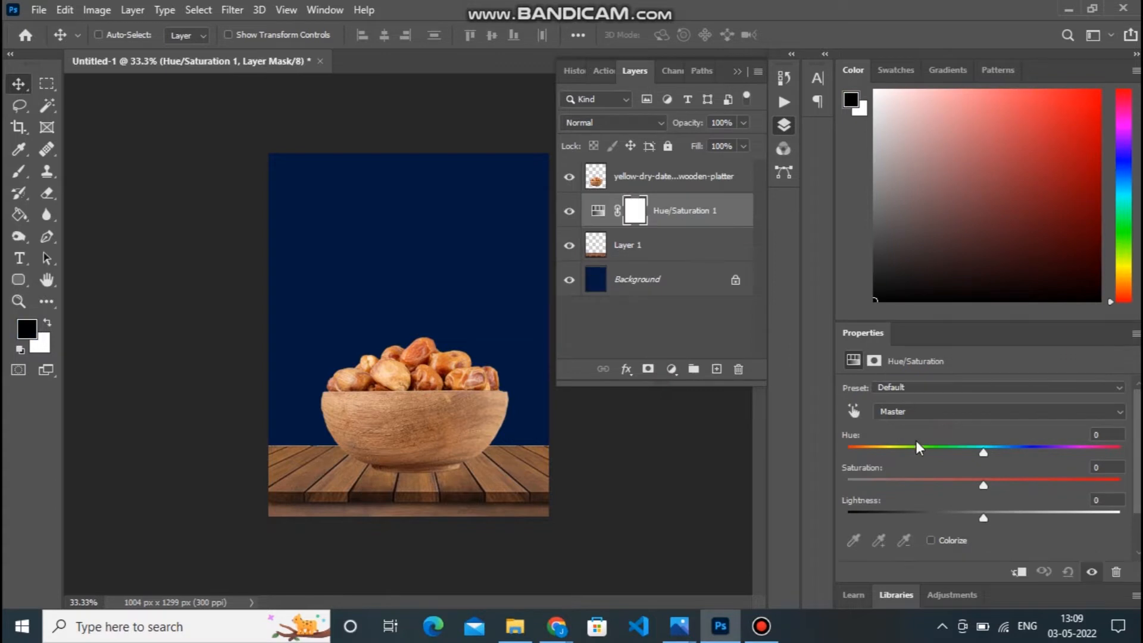
left_click_drag(982, 487, 944, 484)
left_click(1019, 571)
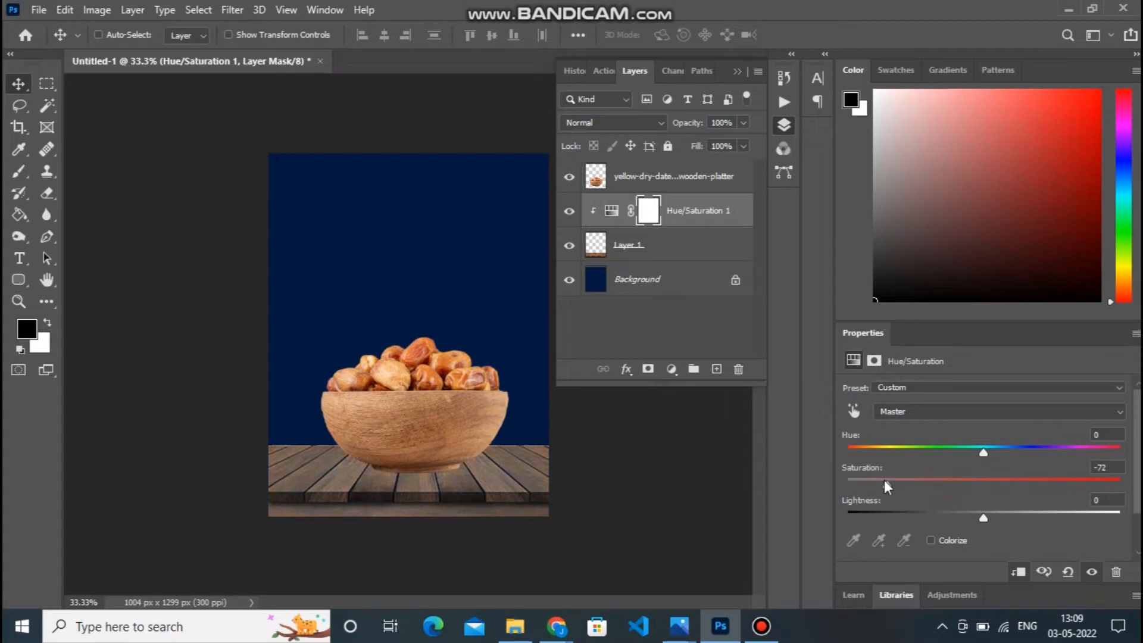
mouse_move(982, 516)
left_mouse_down()
mouse_move(964, 514)
mouse_move(974, 515)
left_mouse_up()
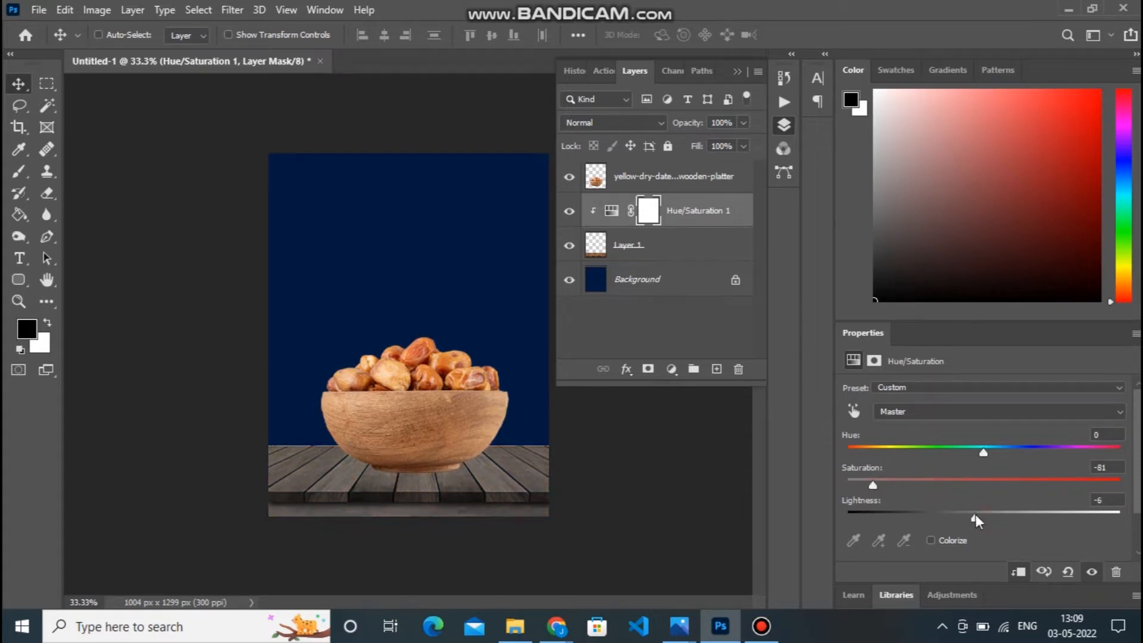
Add a Hue/Saturation adjustment clipped to the bowl of dates layer with Hue -4 and Saturation +12.
left_click(637, 179)
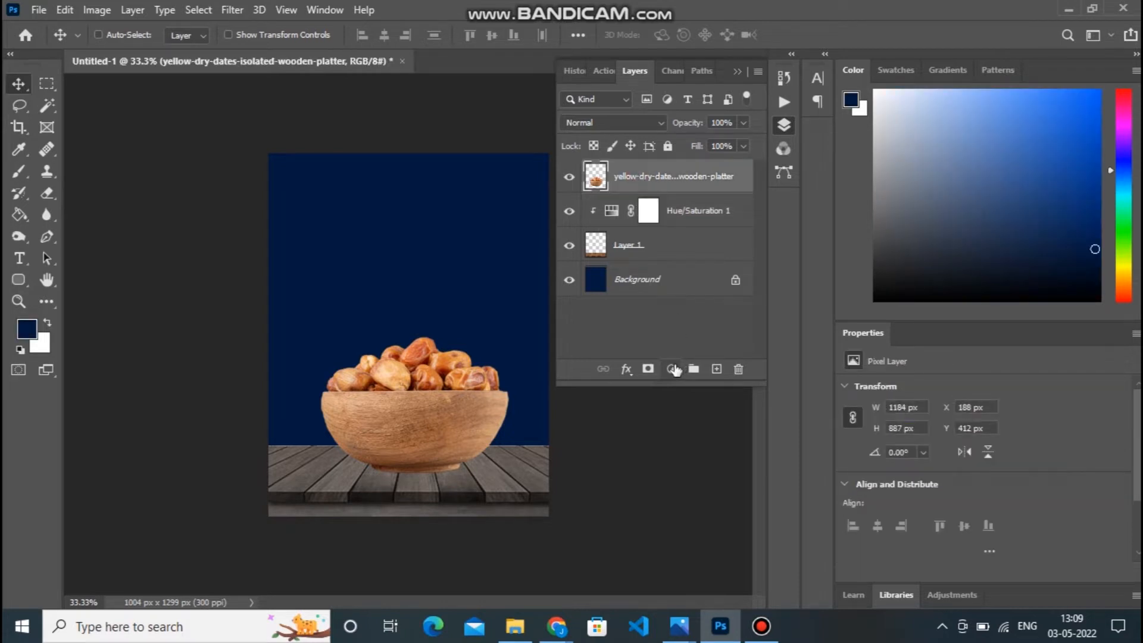
left_click(672, 369)
left_click(702, 202)
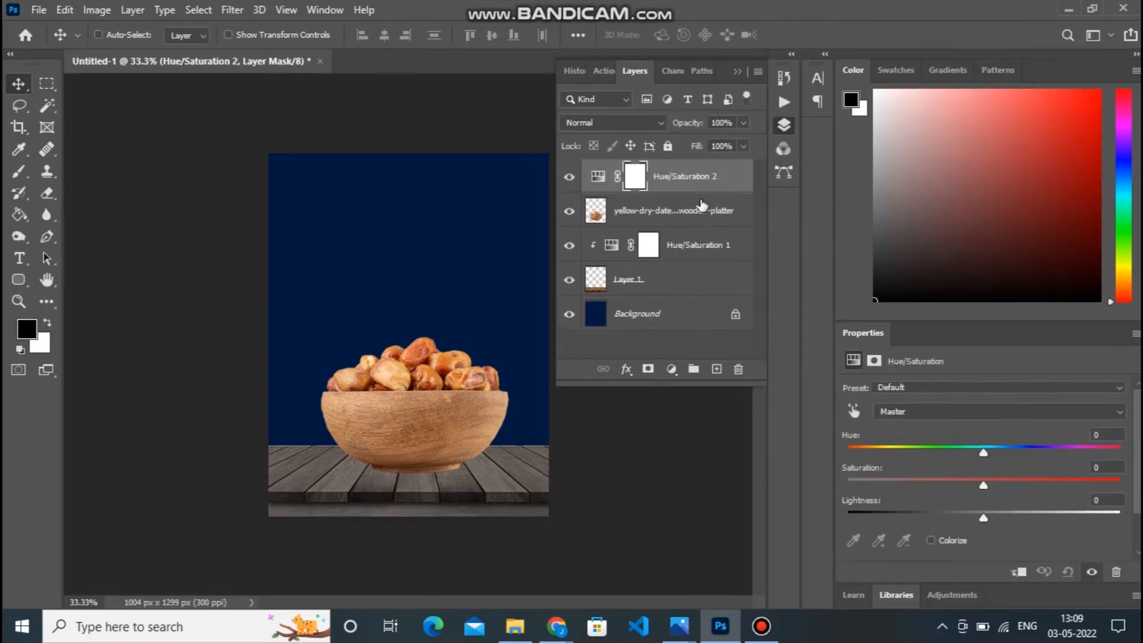
left_click_drag(981, 483, 982, 453)
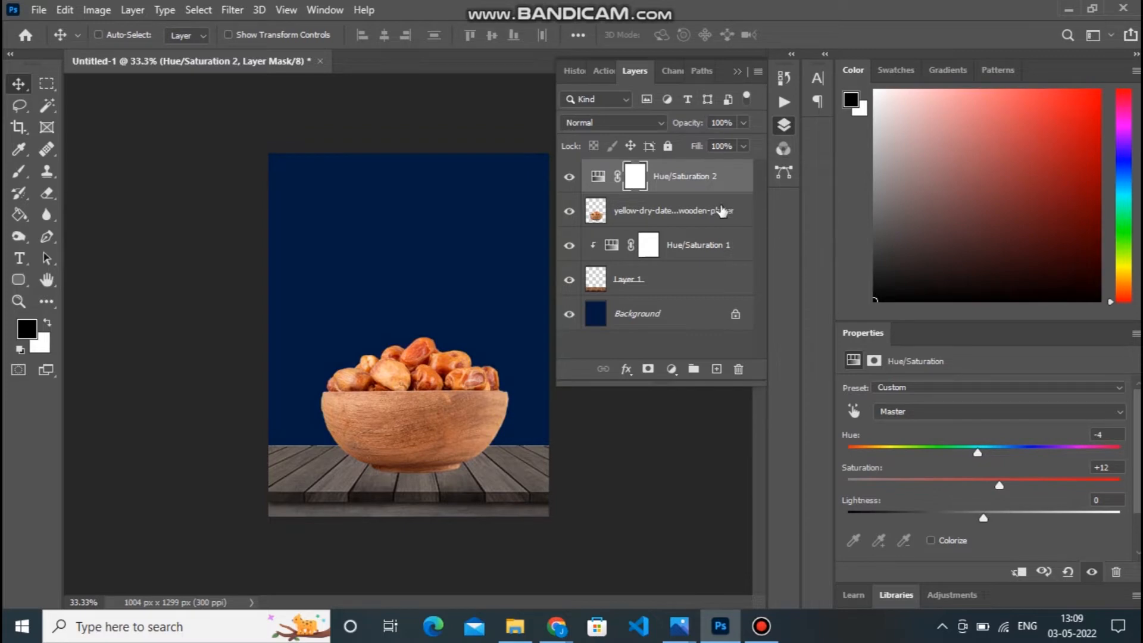
left_click(1013, 574)
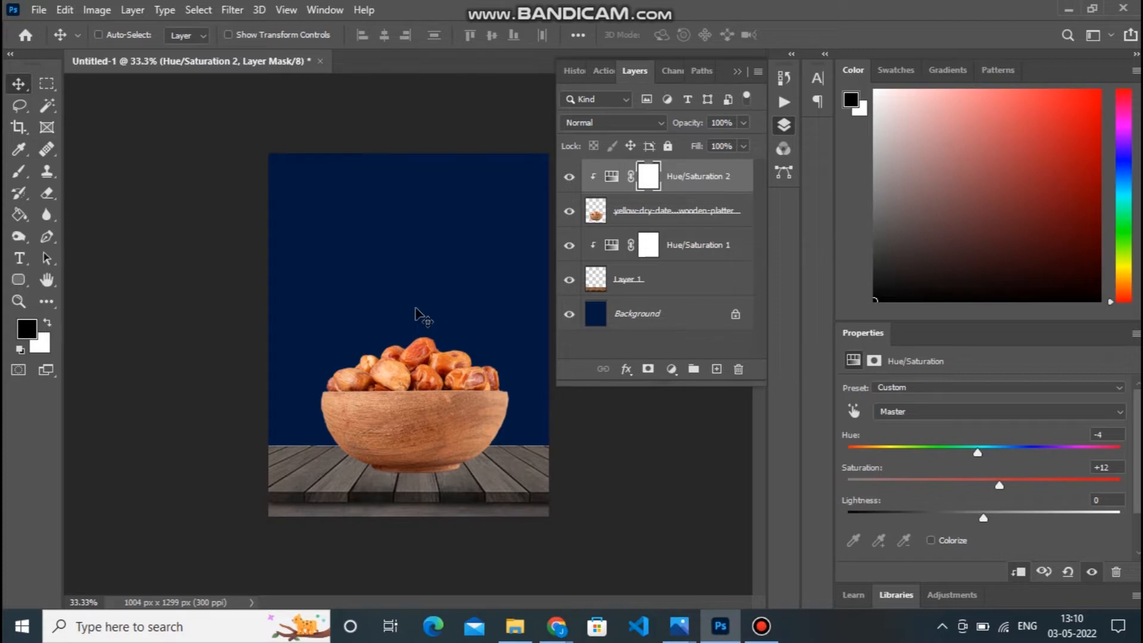
mouse_move(680, 629)
left_click(419, 539)
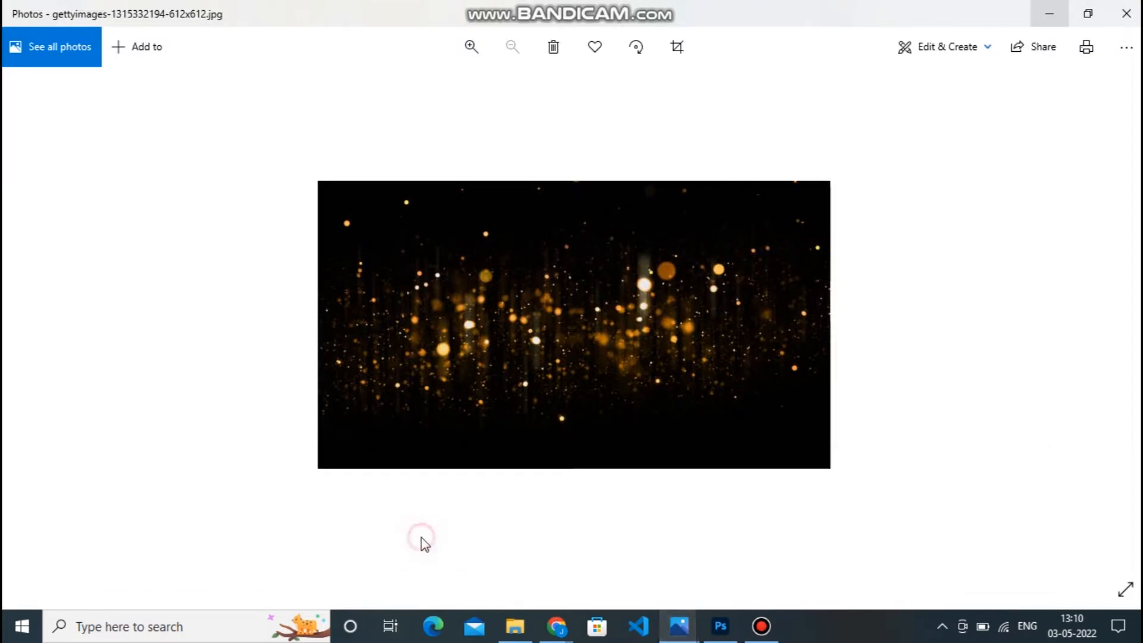
right_click(566, 288)
left_click(592, 302)
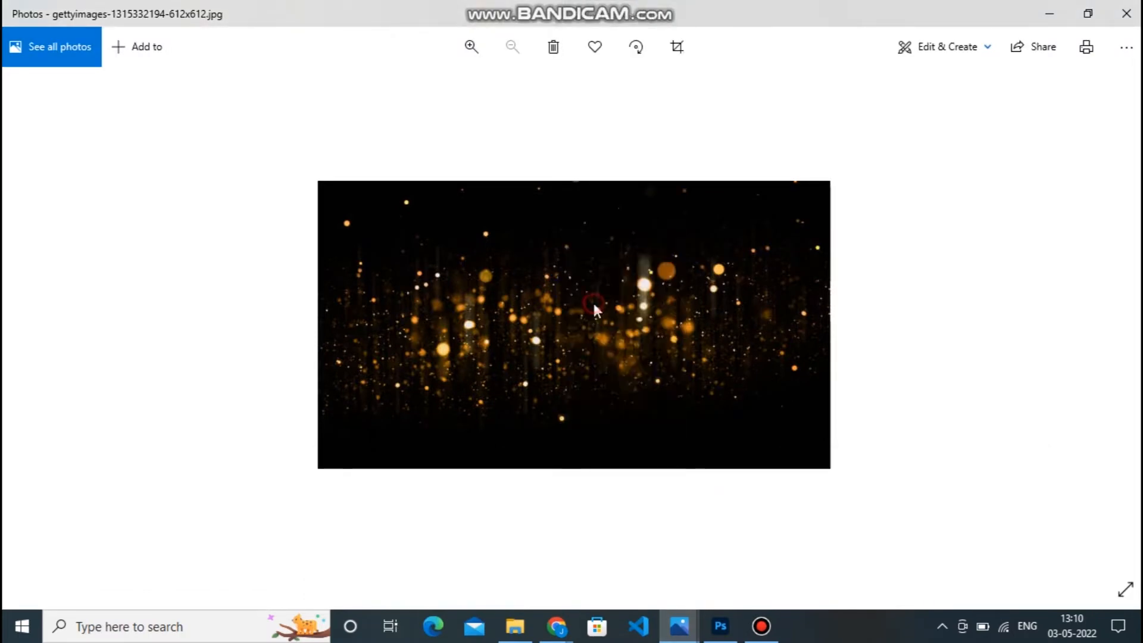
left_click(720, 626)
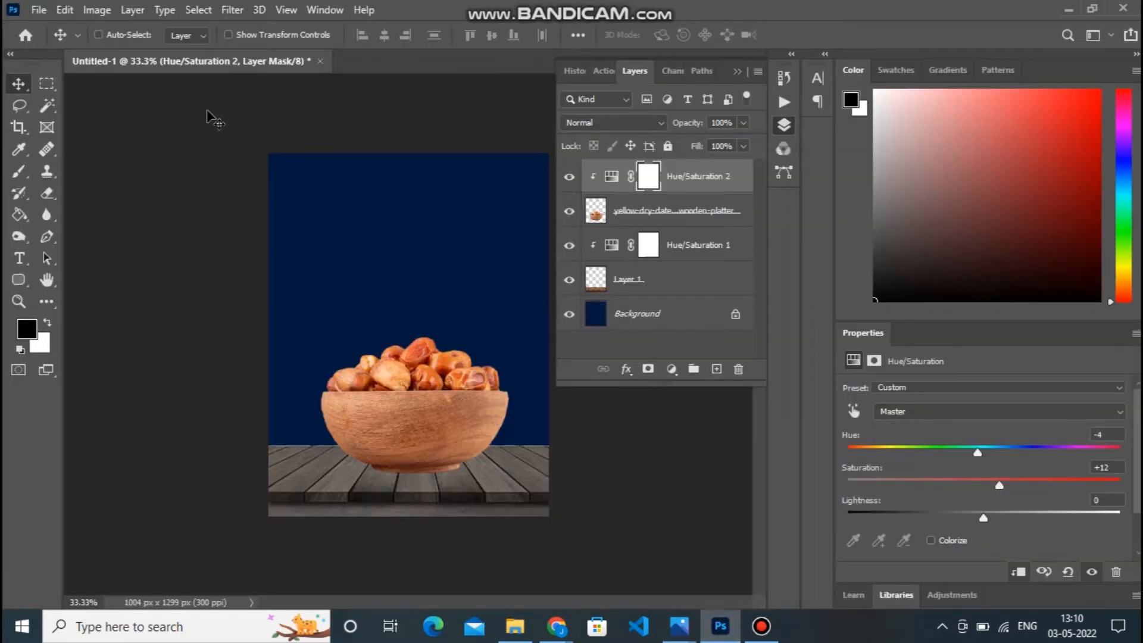
key("ctrl+v")
left_click(99, 34)
left_click_drag(437, 287, 433, 241)
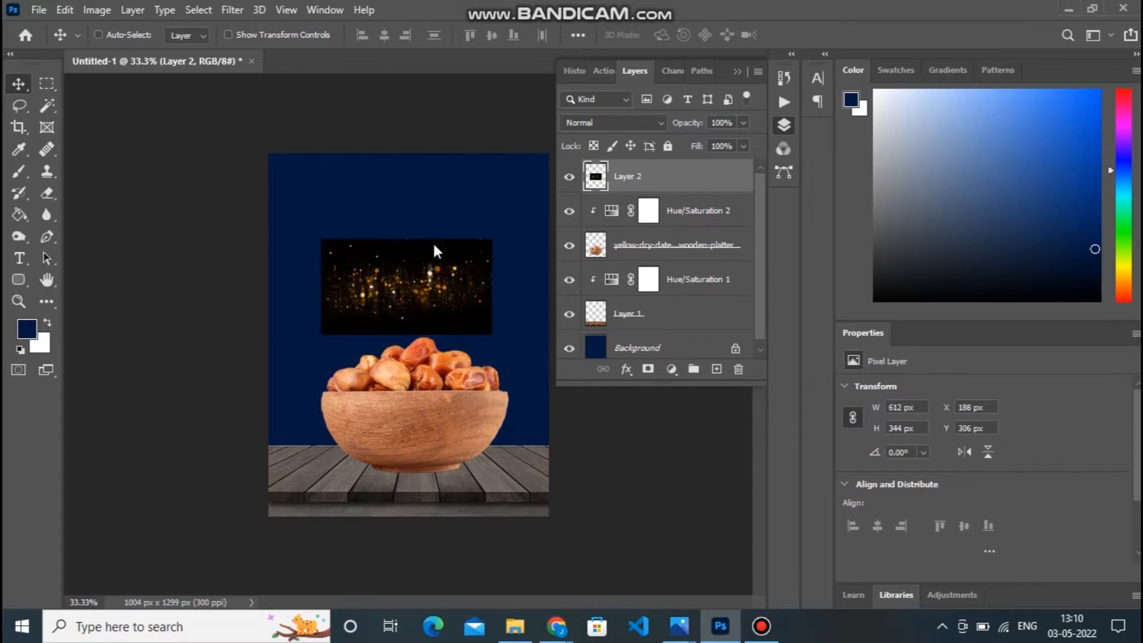
Scale the bokeh layer to about 215% so it spans the poster's width, and set its blend mode to Screen.
key("ctrl+t")
left_click_drag(491, 337, 591, 391)
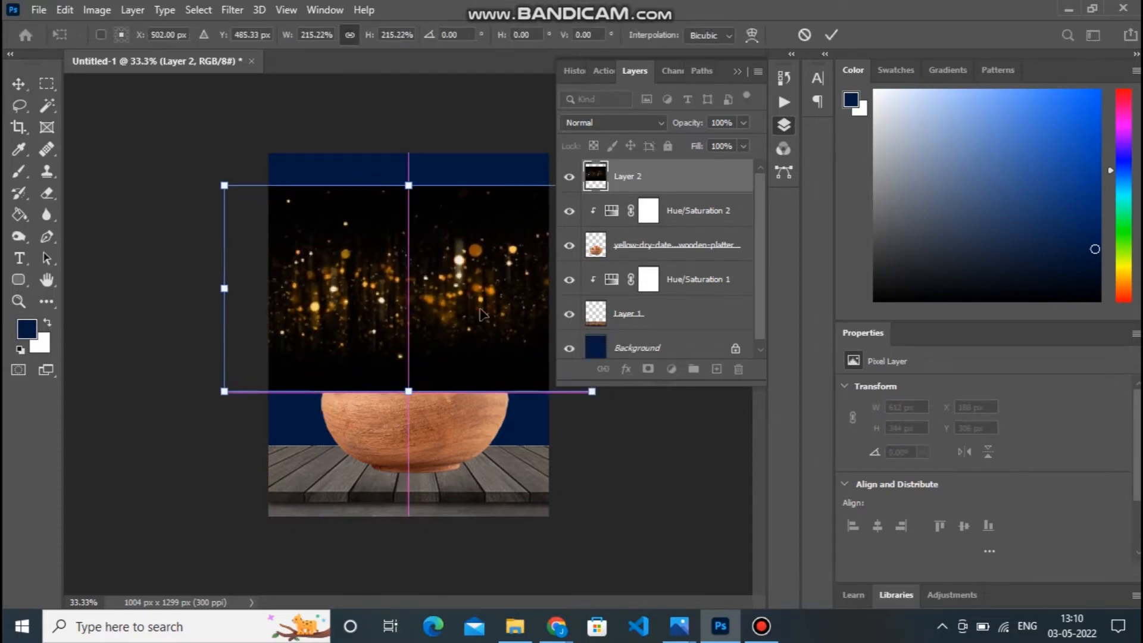
key("Return")
left_click(632, 121)
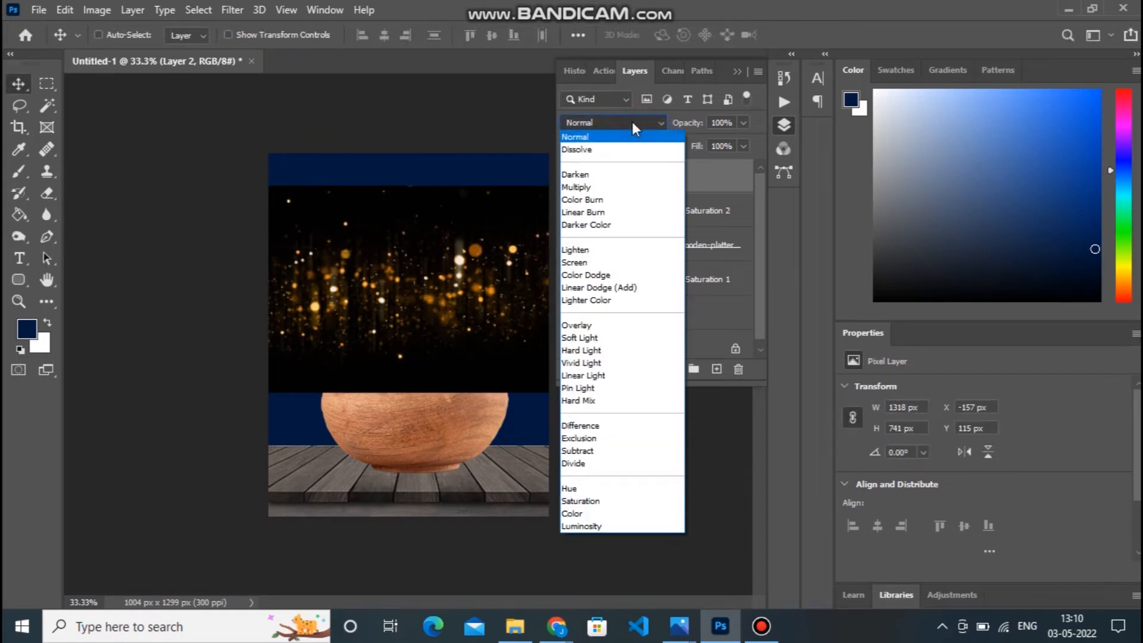
left_click(600, 262)
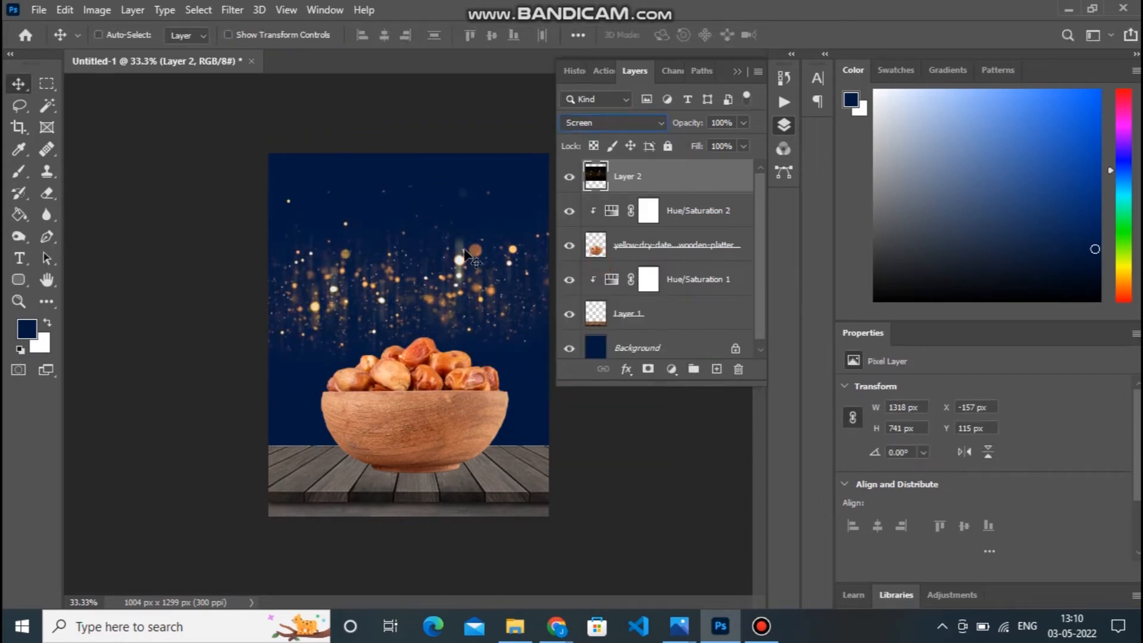
Lower the bokeh lights to the level of the dates and put their layer directly above the Background layer.
left_click_drag(464, 247, 463, 281)
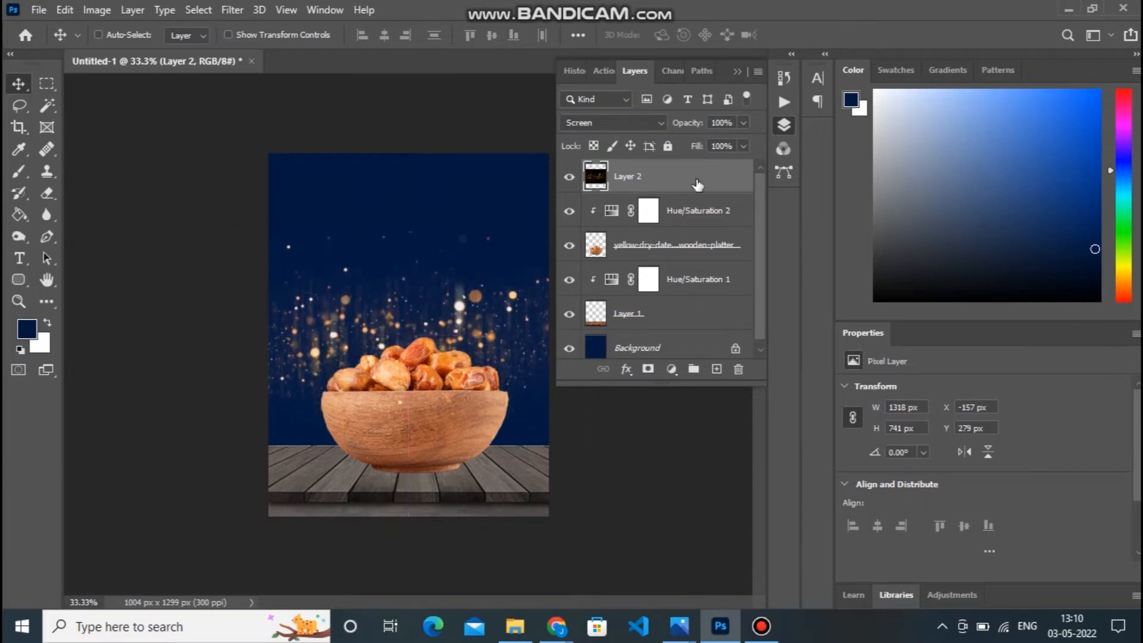
left_click_drag(694, 181, 694, 331)
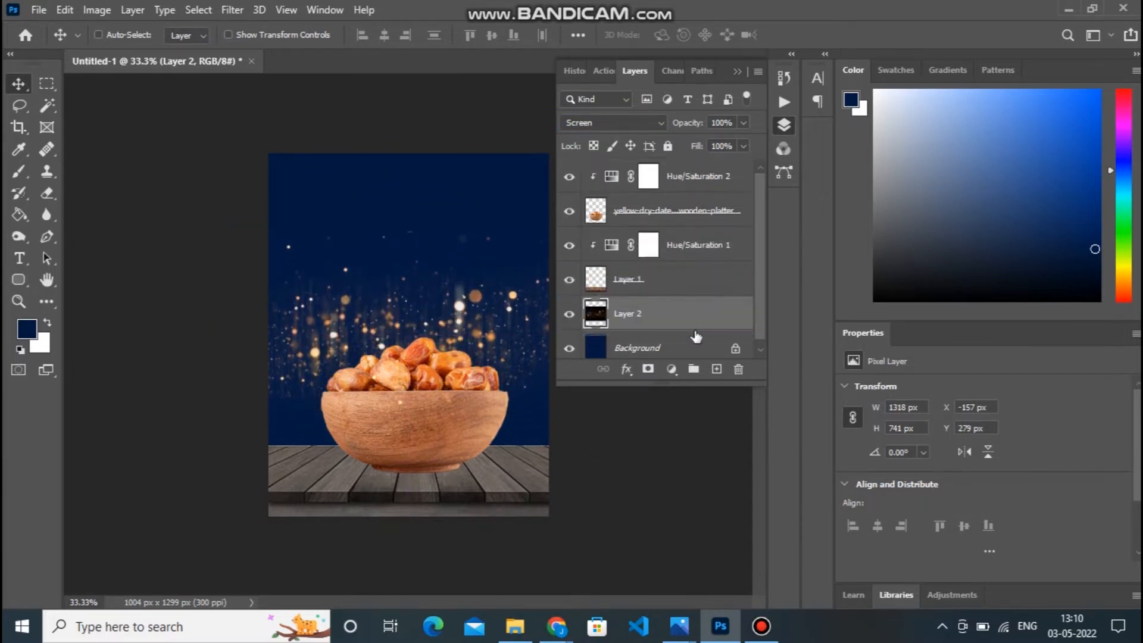
left_click_drag(392, 321, 392, 324)
Choose the wide mosque skyline from the 30_islamic_mosque set for the Custom Shape tool.
left_click(23, 276)
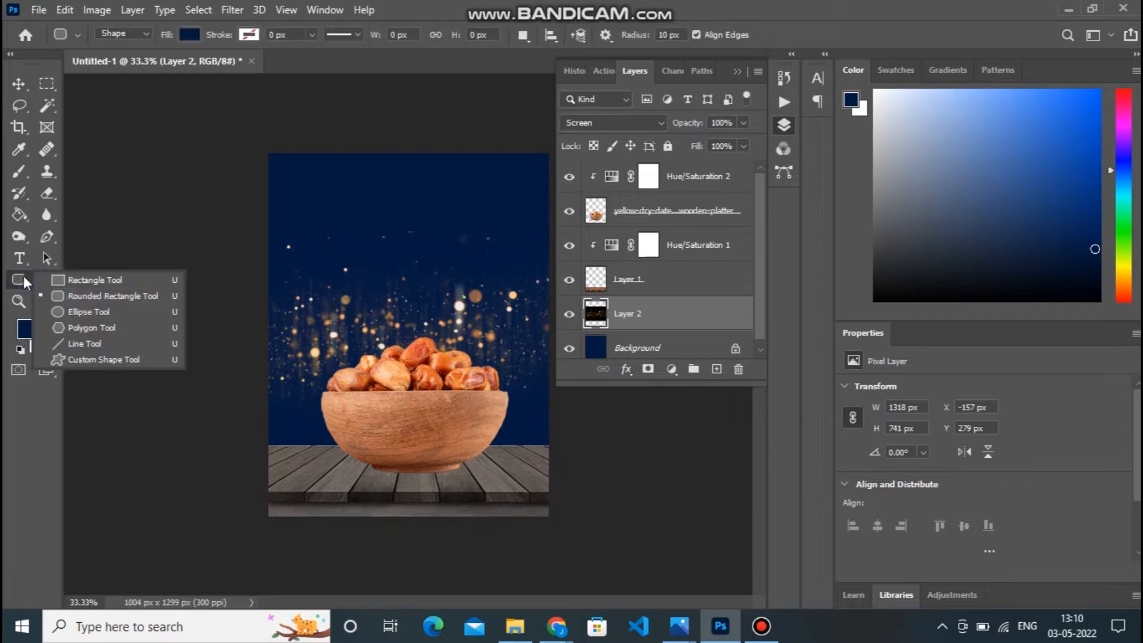
left_click(91, 360)
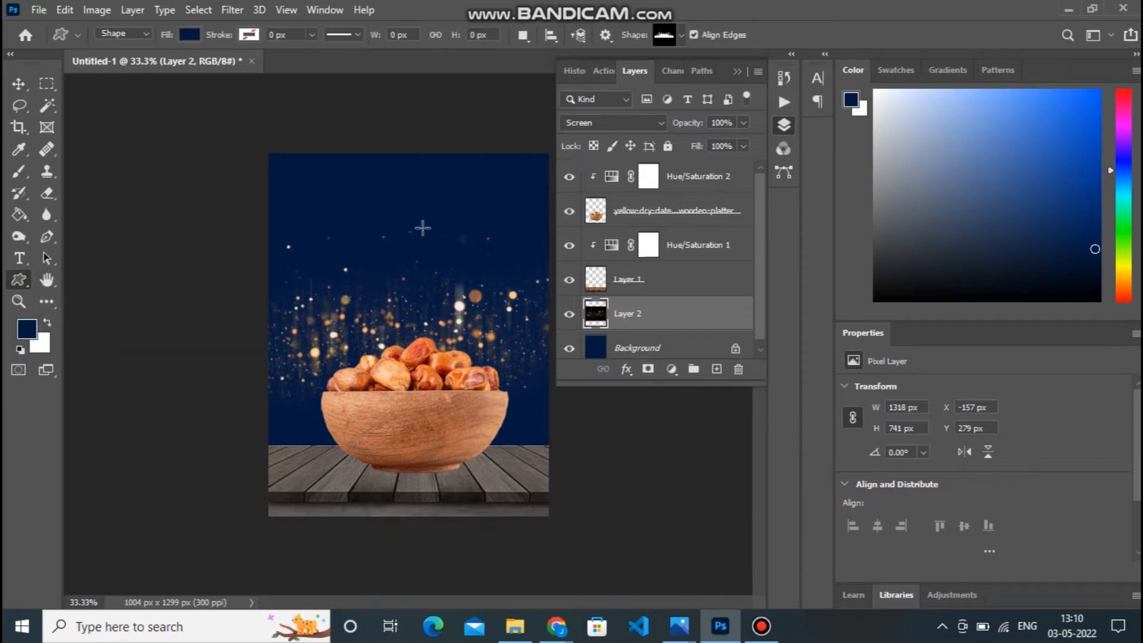
left_click(680, 36)
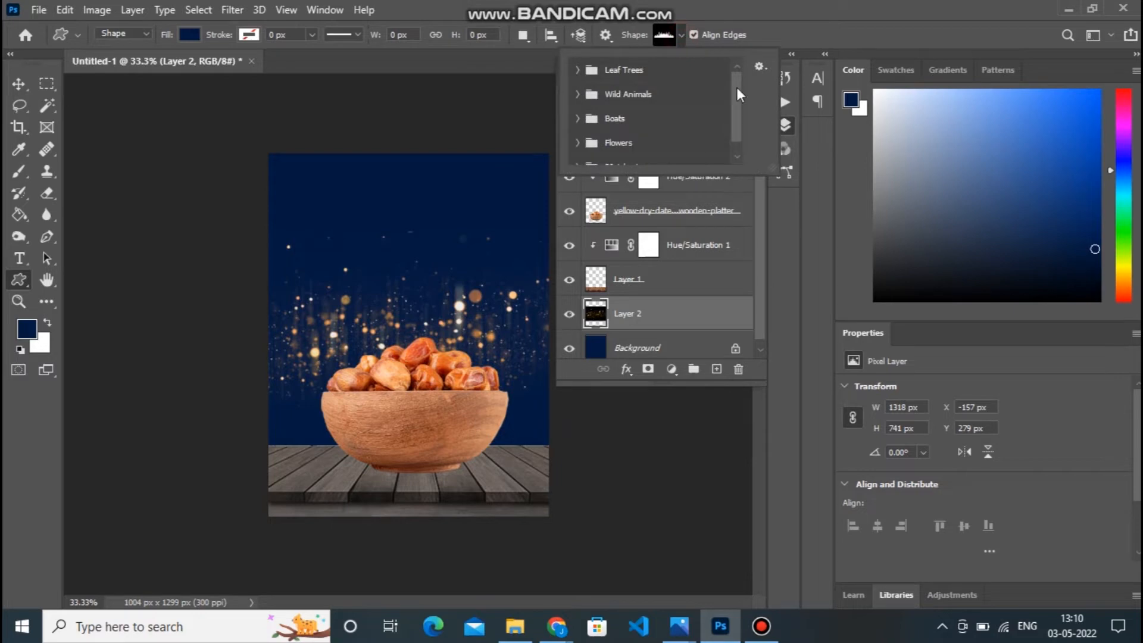
left_click_drag(736, 113, 735, 149)
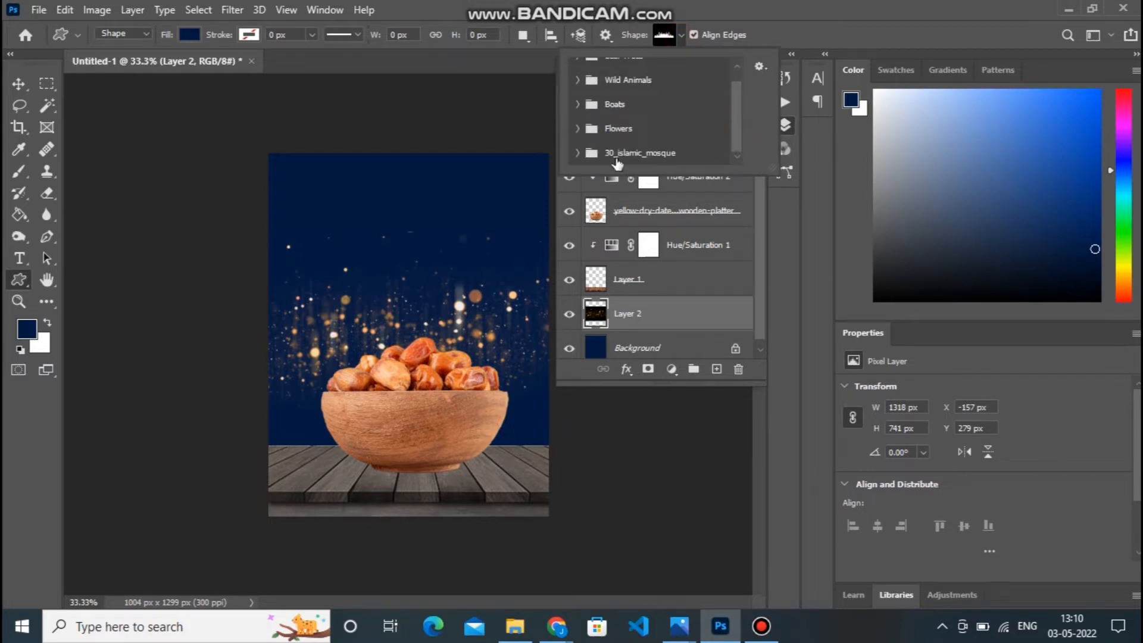
left_click(577, 153)
left_click_drag(738, 94, 734, 126)
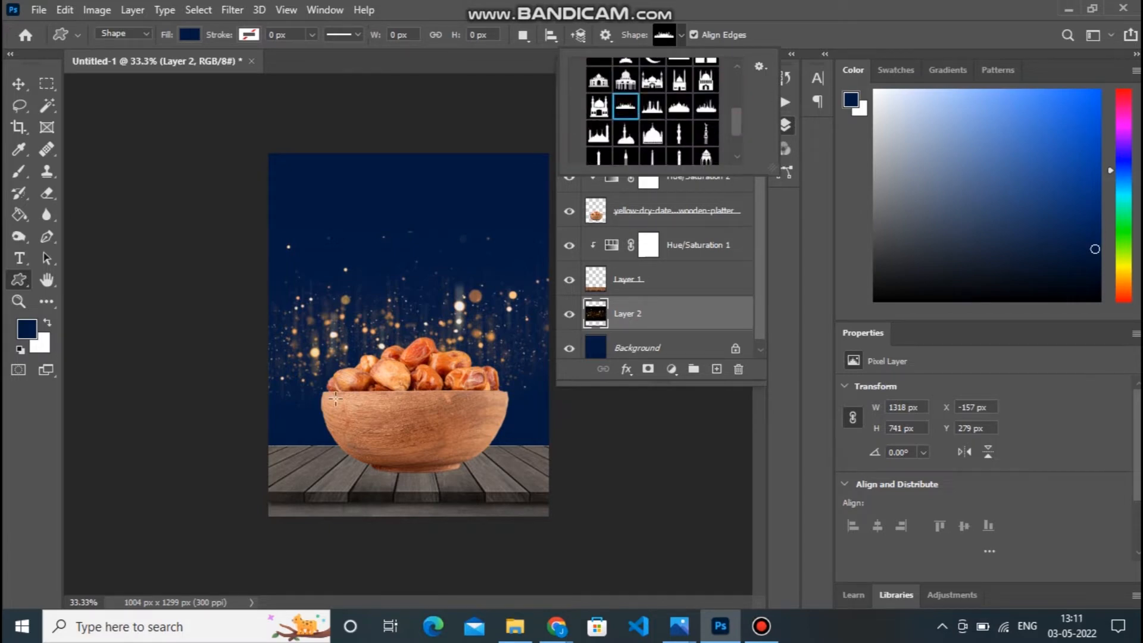
Draw the mosque skyline with a black fill on a new layer above the bokeh, about 893 by 261 px.
left_click(189, 36)
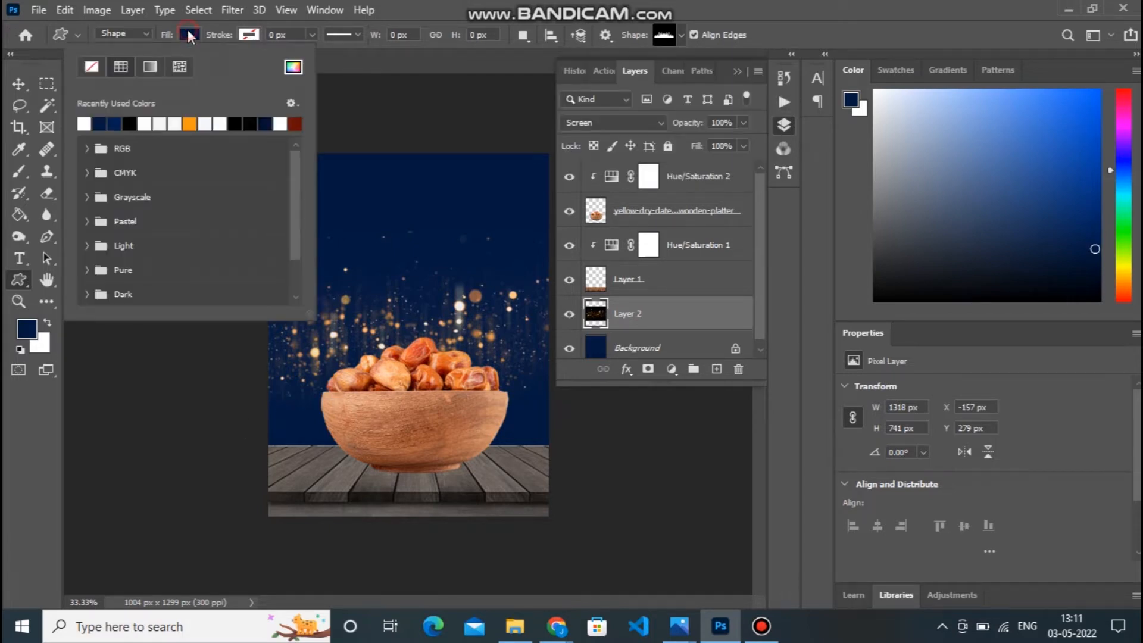
left_click(132, 119)
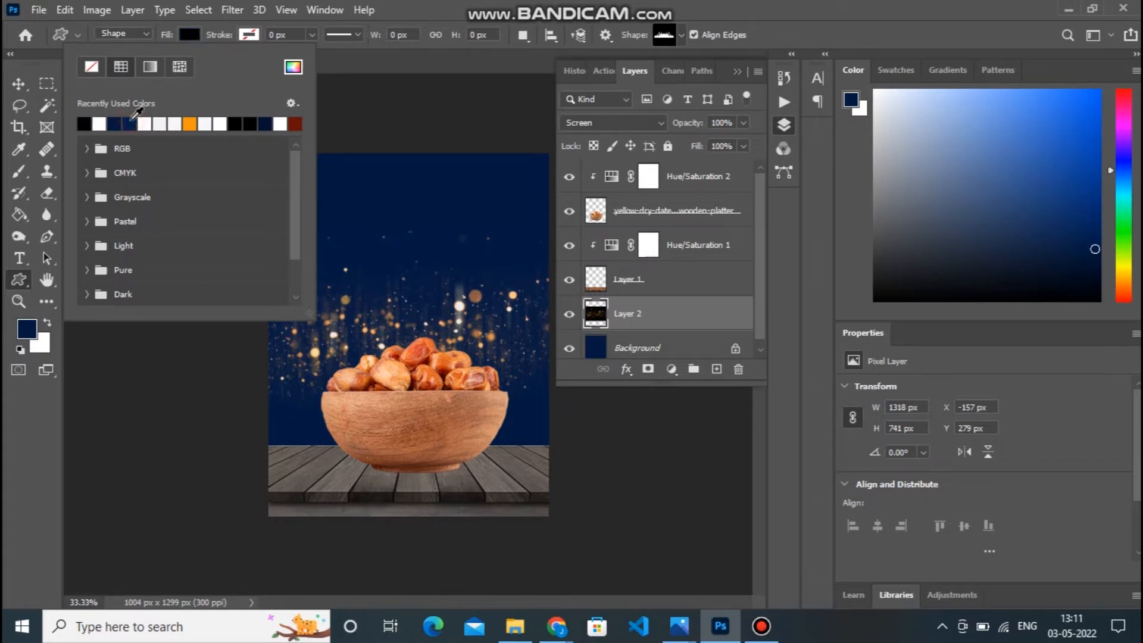
left_click(717, 369)
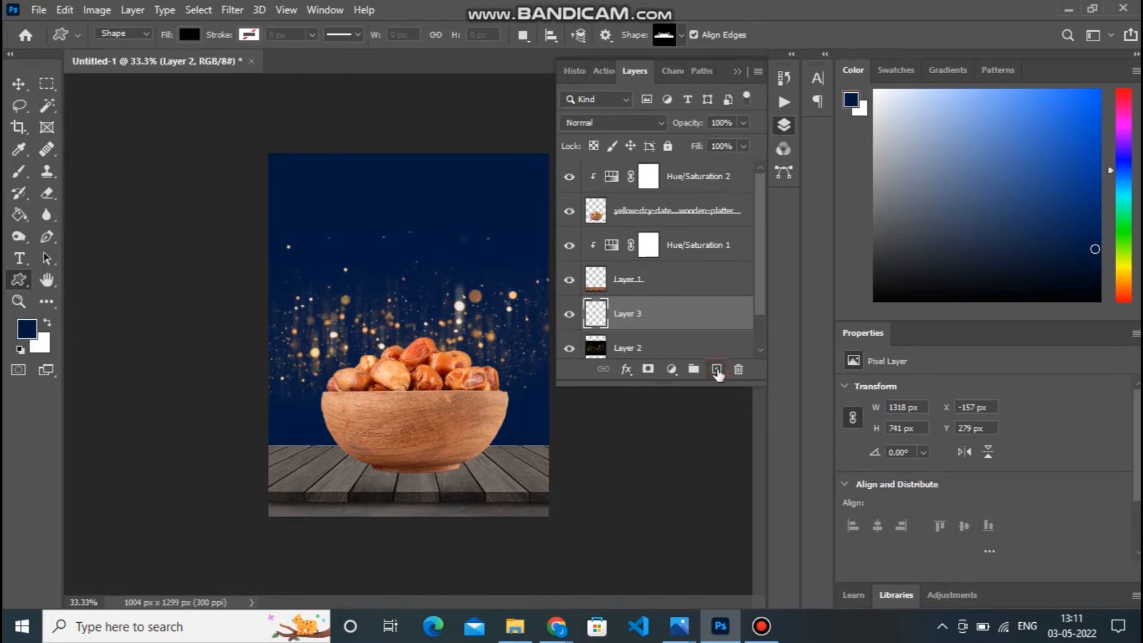
left_click_drag(268, 388, 559, 460)
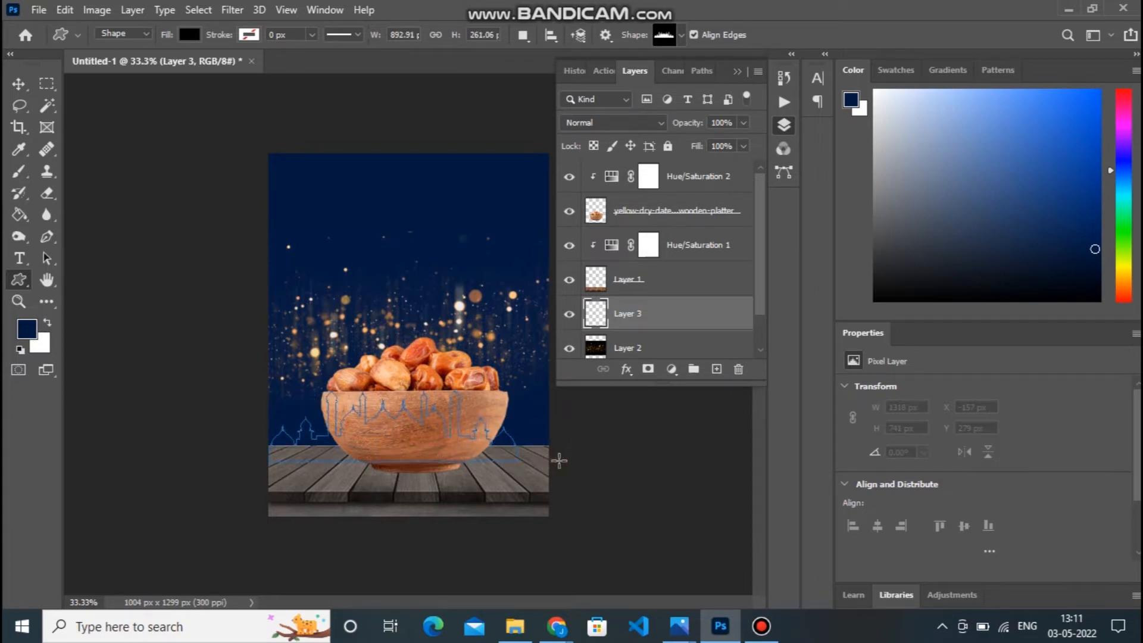
Position the mosque skyline along the table's back edge and resize it to roughly the poster's width.
left_click(18, 86)
left_click_drag(426, 422, 431, 419)
key("ctrl+t")
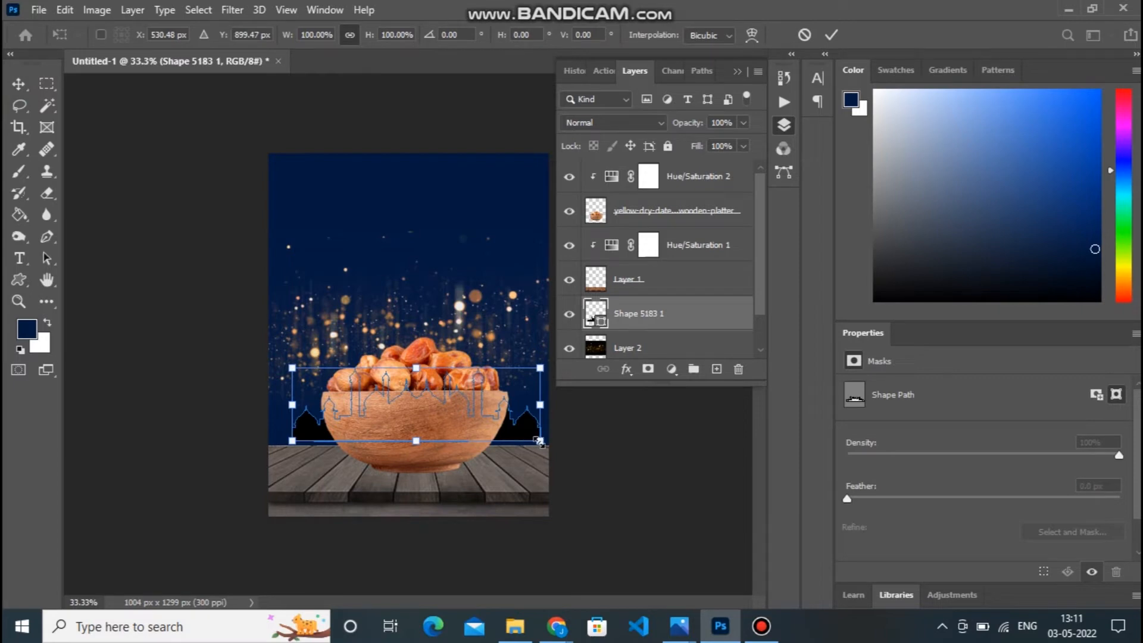
mouse_move(540, 442)
left_mouse_down()
mouse_move(560, 445)
mouse_move(504, 426)
mouse_move(529, 428)
left_mouse_up()
key("Return")
Select the bowl of dates layer and move the bowl slightly lower on the wooden planks.
right_click(440, 409)
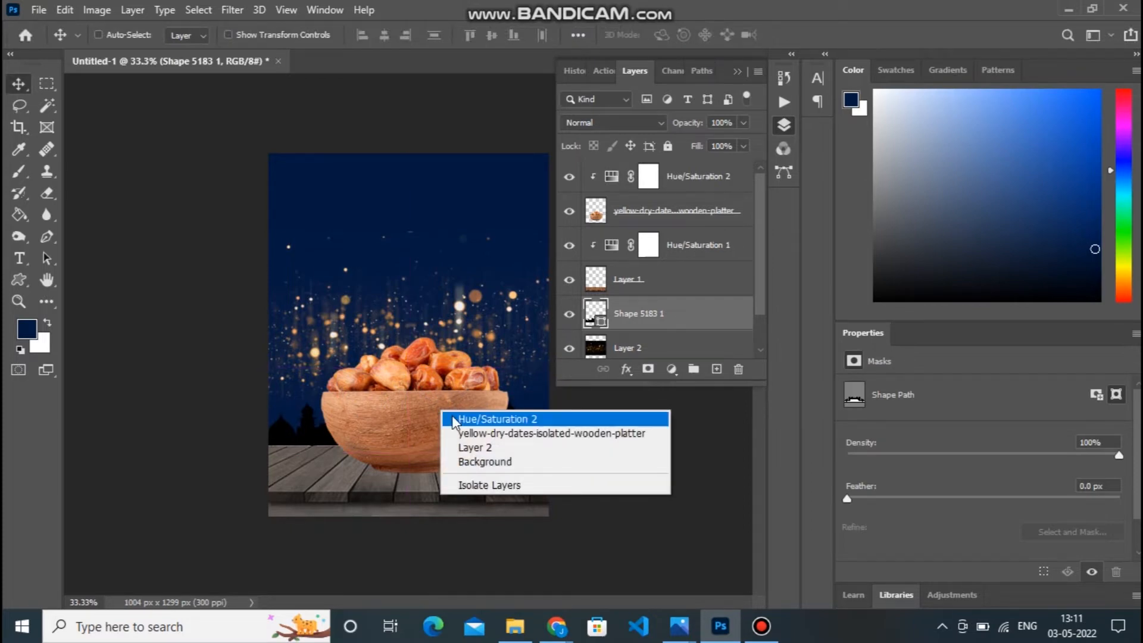
left_click(468, 435)
key("ctrl+t")
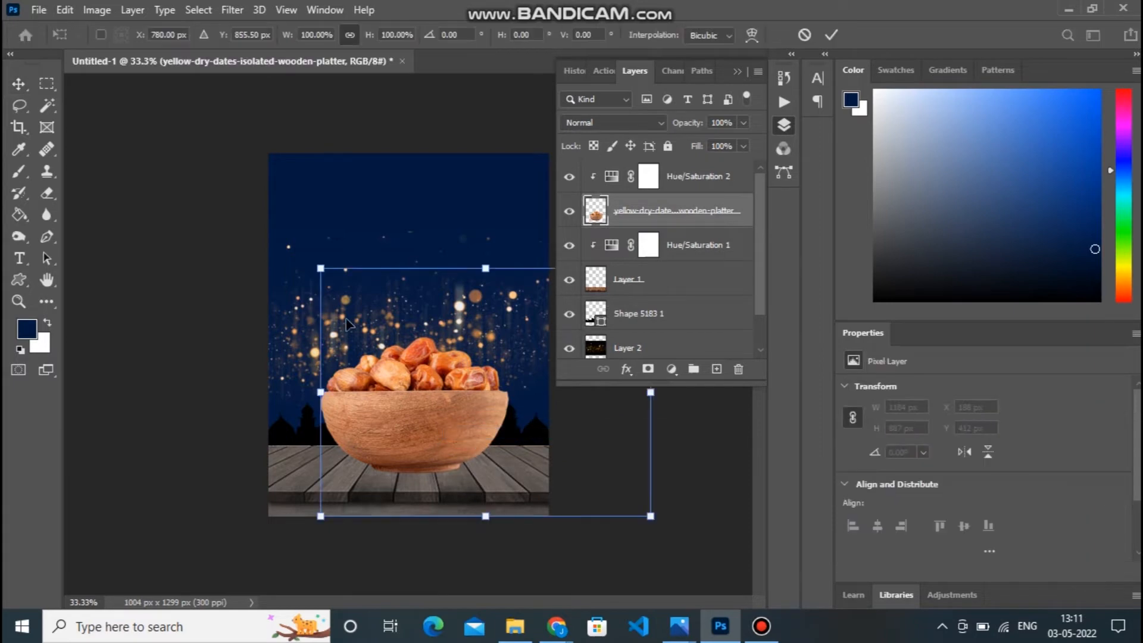
key("Escape")
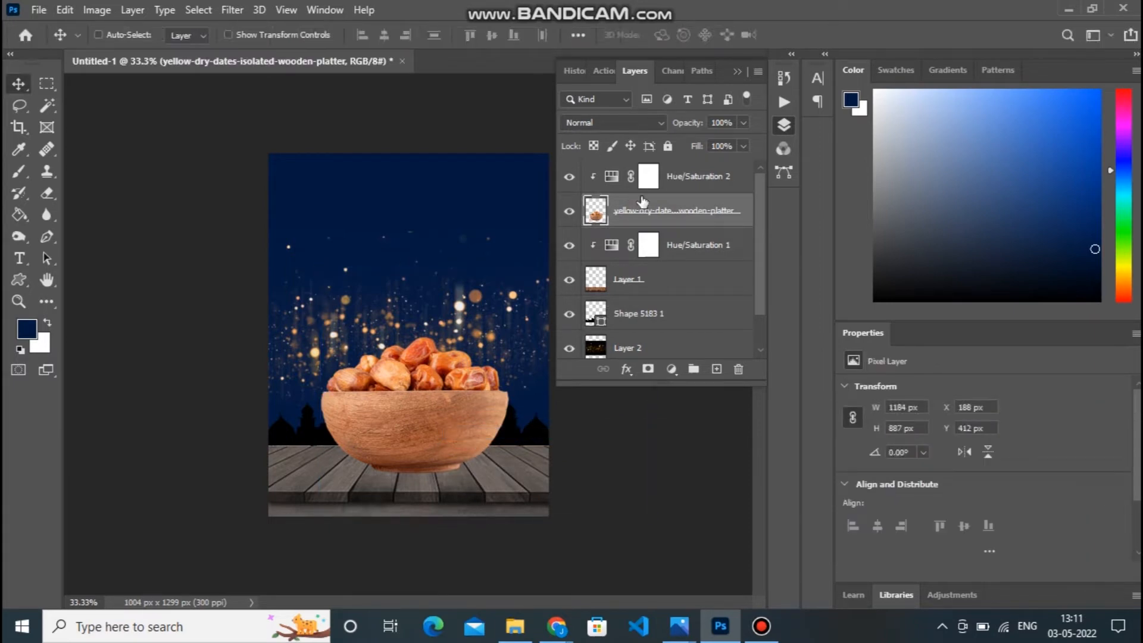
mouse_move(538, 423)
left_mouse_down()
mouse_move(538, 411)
mouse_move(539, 437)
left_mouse_up()
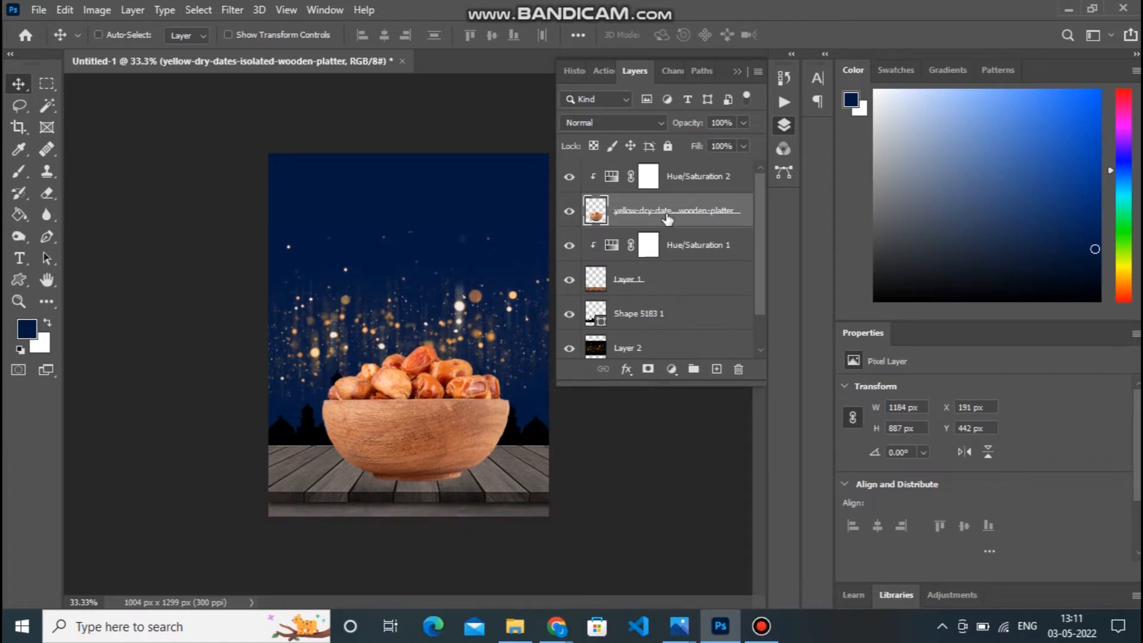
Raise the mosque skyline and enlarge it beyond both side edges of the poster, centred behind the bowl.
left_click(622, 312)
left_click_drag(551, 428, 543, 411)
key("ctrl+t")
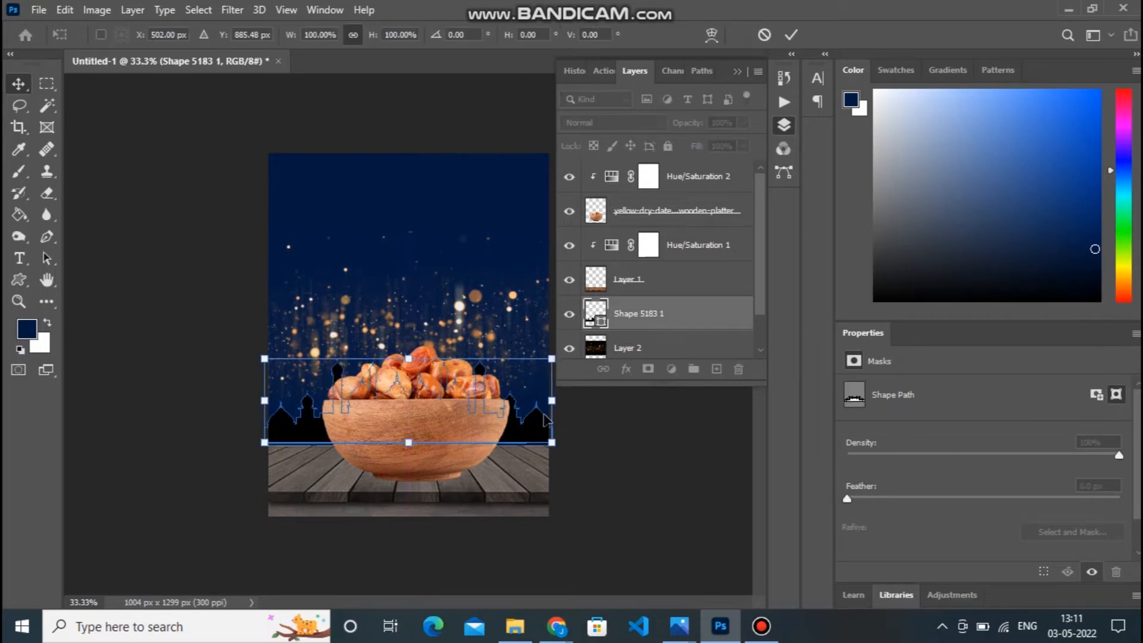
left_click_drag(263, 359, 233, 349)
left_click_drag(390, 402, 390, 399)
key("Return")
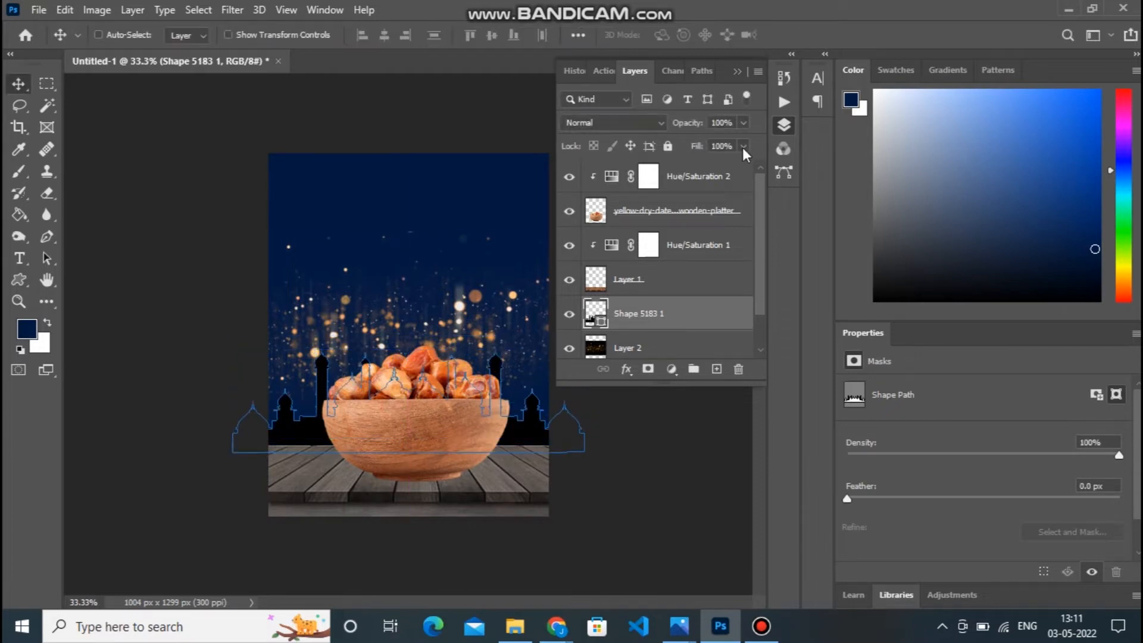
Set the mosque skyline layer's fill to 43% and fine-tune its position behind the bowl.
left_click(743, 146)
left_click(722, 166)
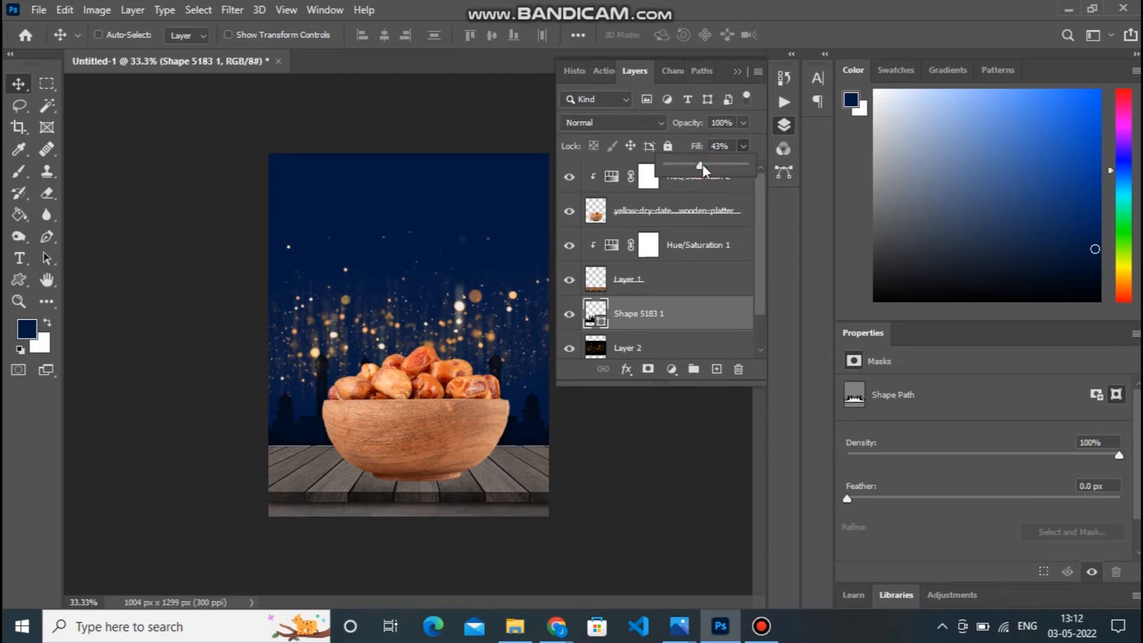
left_click(17, 71)
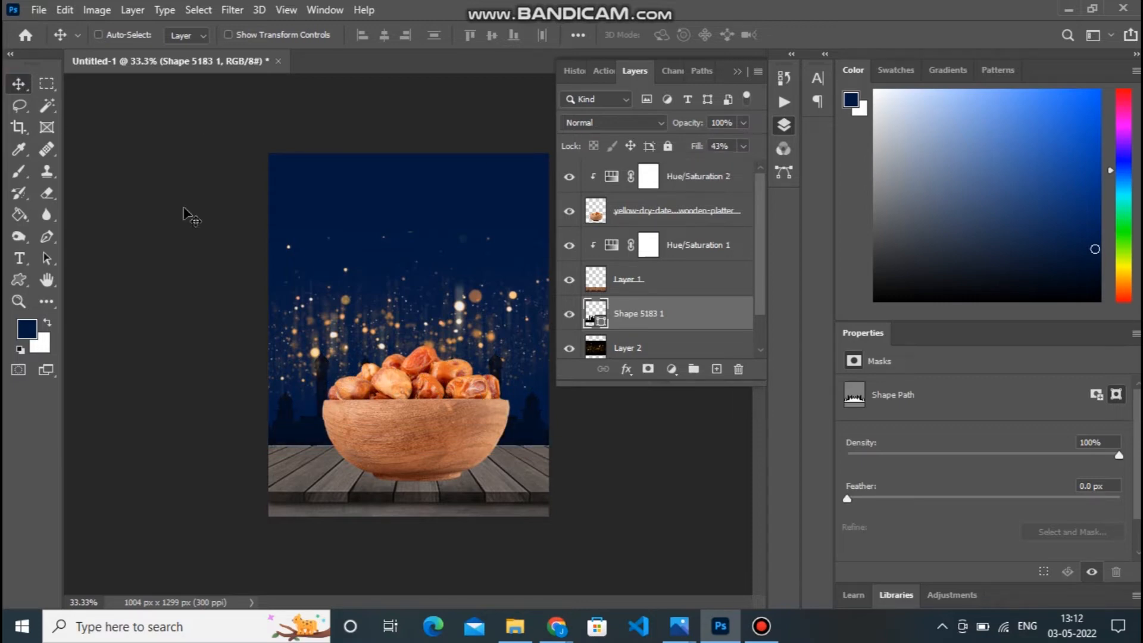
mouse_move(528, 412)
left_mouse_down()
mouse_move(530, 402)
mouse_move(544, 415)
left_mouse_up()
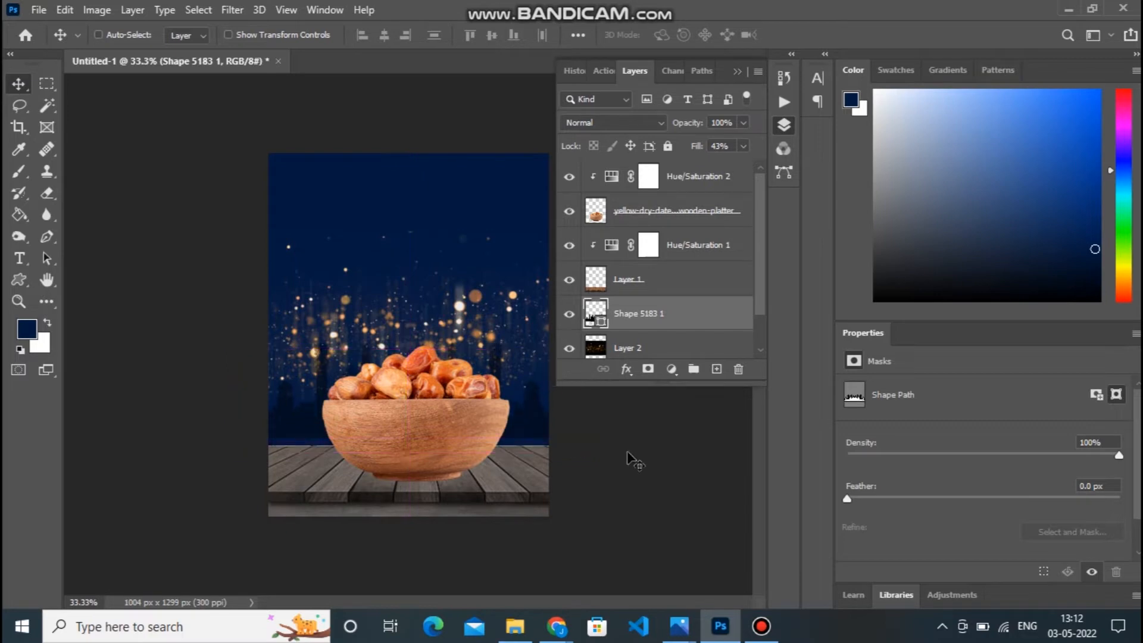
Identify the wood layer by toggling its visibility and add an empty layer above its clipped Hue/Saturation adjustment.
left_click(685, 347)
left_click_drag(760, 323, 763, 272)
left_click(652, 279)
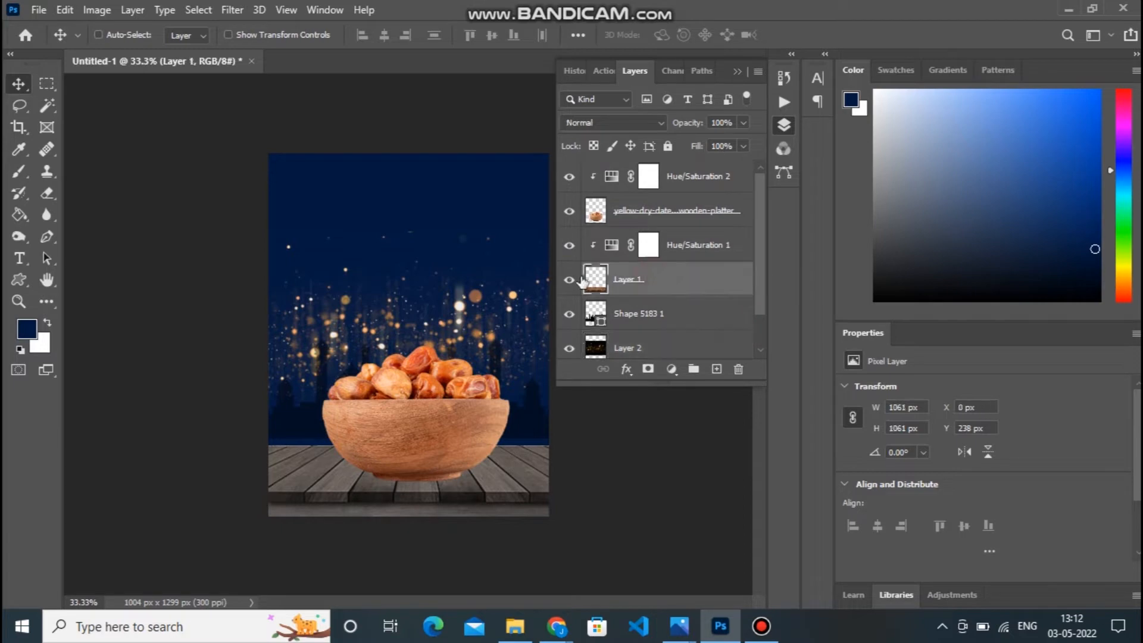
left_click(569, 279)
left_click(570, 280)
left_click(707, 250)
left_click(716, 369)
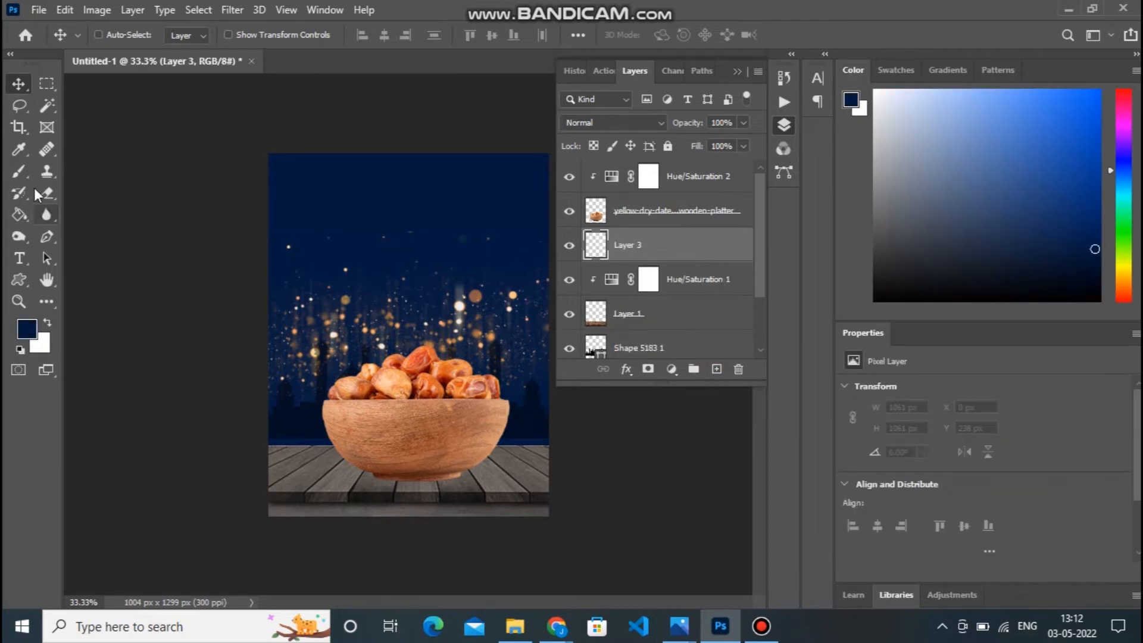
Paint a soft black shadow along the table's back edge on the new layer with a 175 px soft round brush.
left_click(18, 171)
key("d")
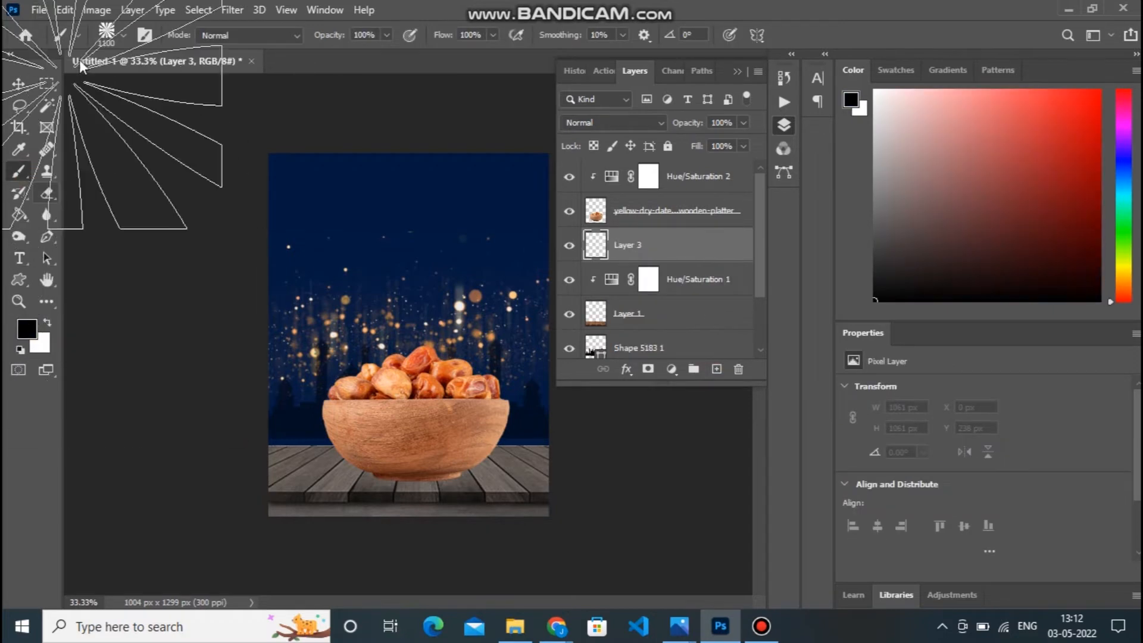
left_click(124, 34)
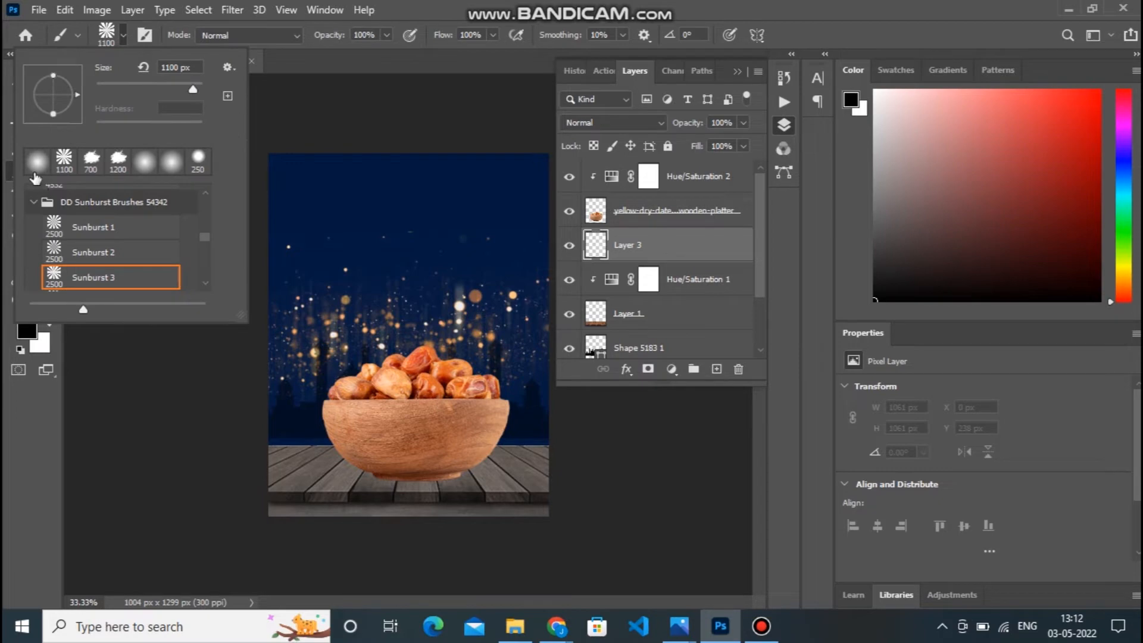
left_click(34, 172)
left_click(90, 425)
key("bracketleft")
key("bracketleft")
key("bracketleft")
key("bracketleft")
key("bracketleft")
key("bracketleft")
key("bracketleft")
key("bracketleft")
key("bracketleft")
key("bracketleft")
left_click_drag(273, 440, 547, 438)
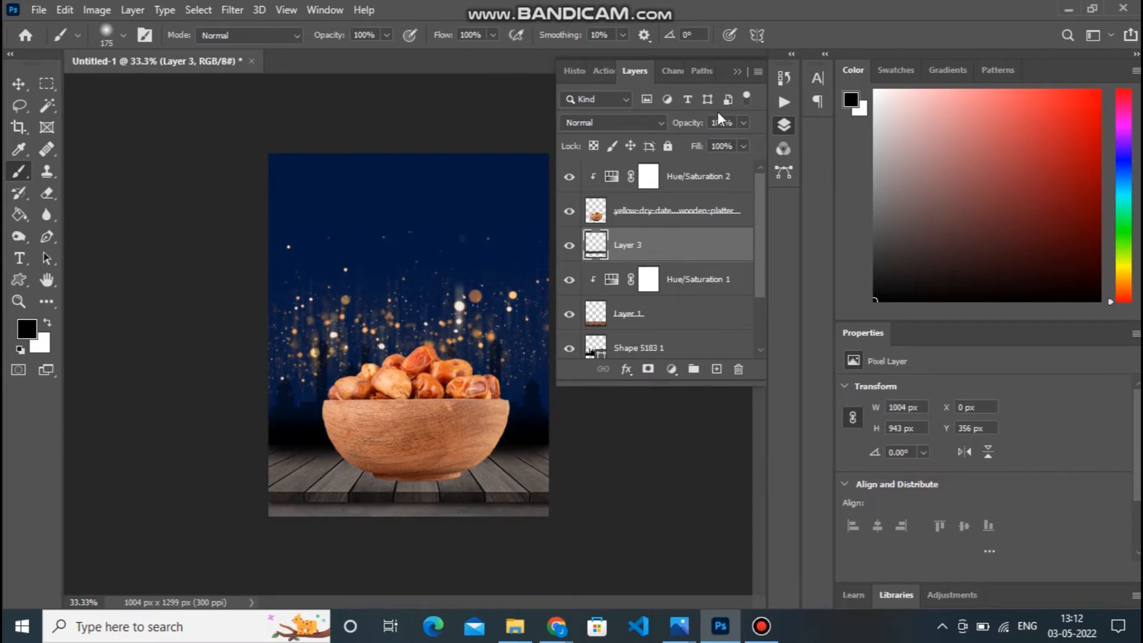
Reduce the fill of the painted table-edge shadow layer to 52%.
left_click(743, 147)
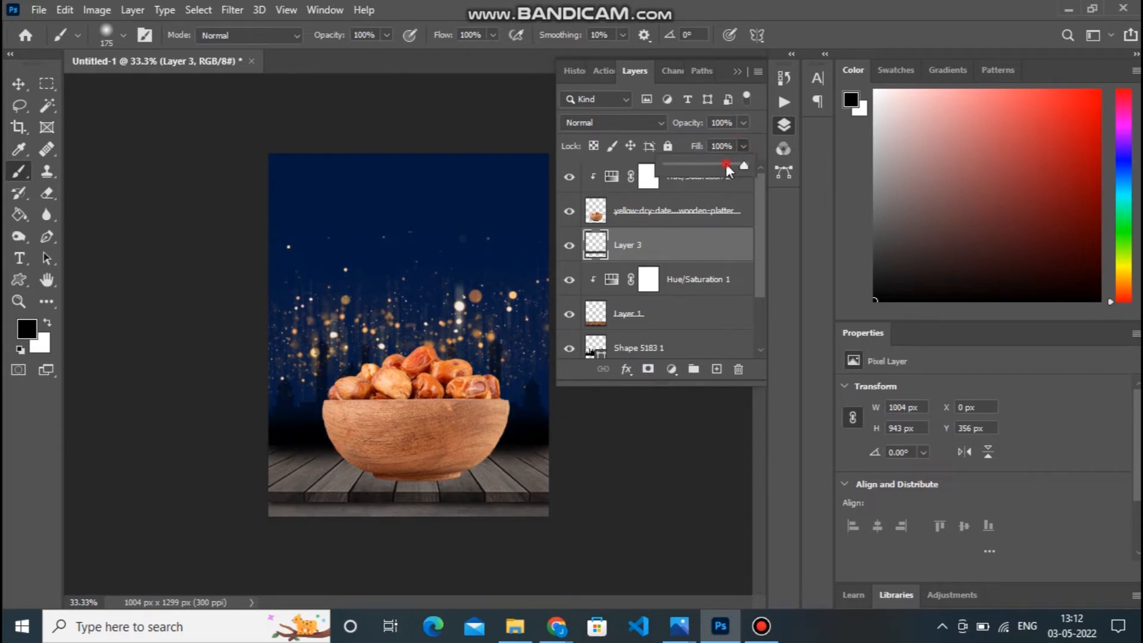
left_click_drag(726, 167, 725, 166)
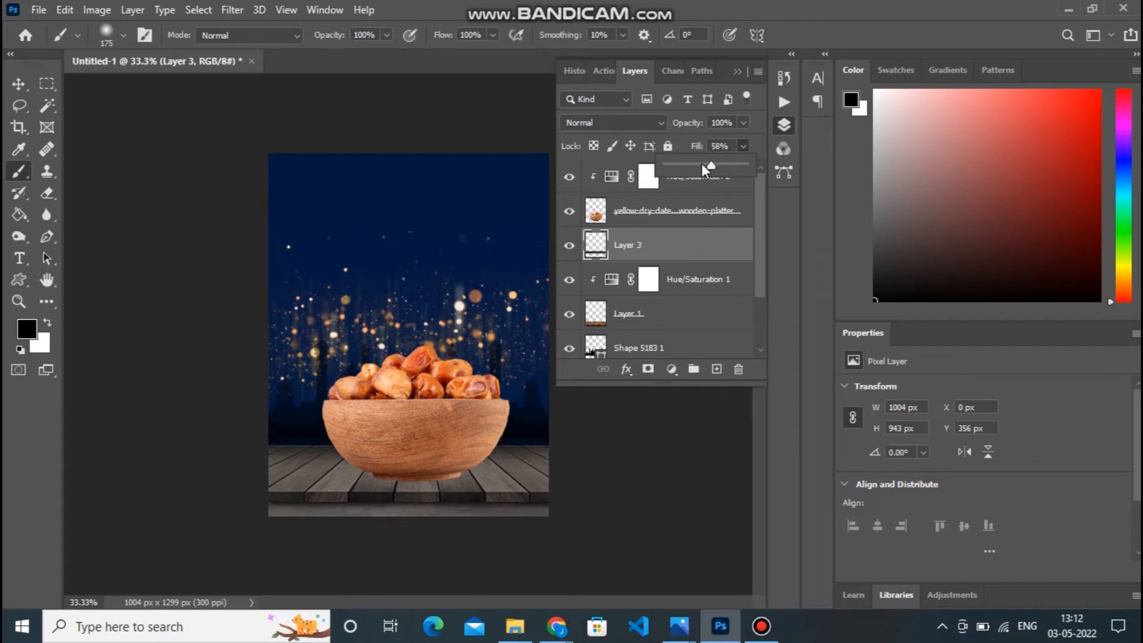
left_click_drag(699, 163, 707, 164)
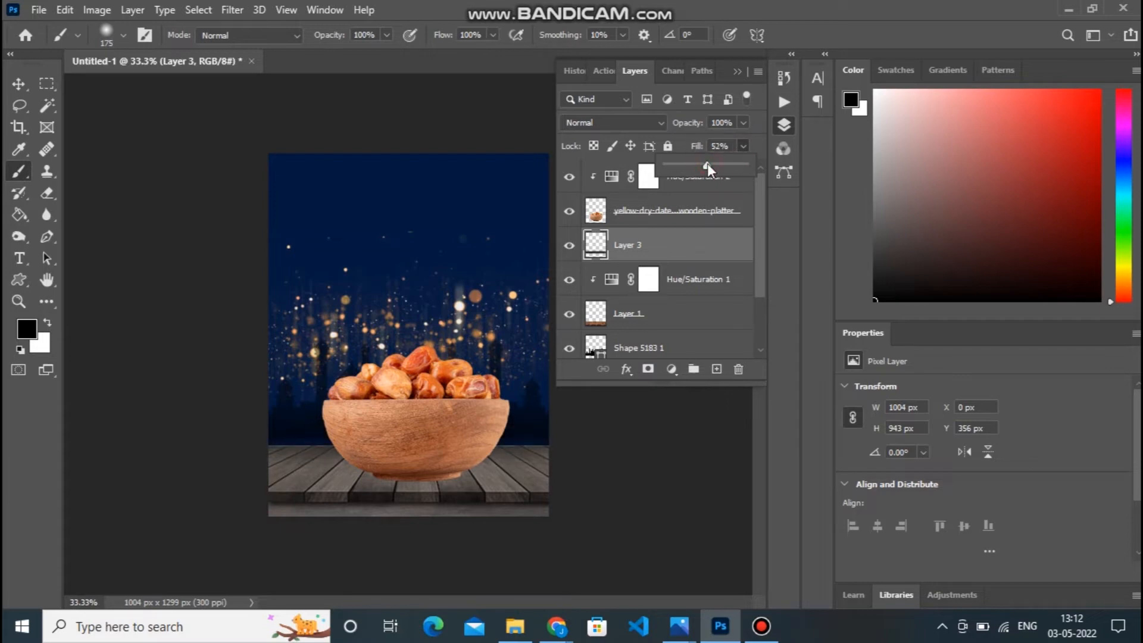
left_click(22, 86)
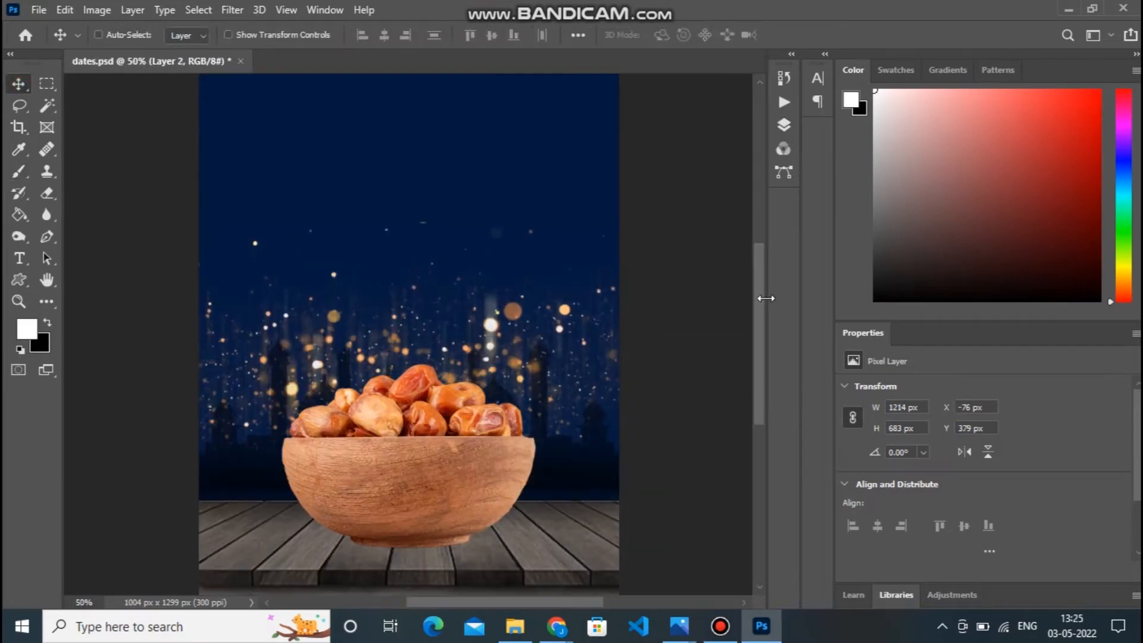
Duplicate the golden bokeh layer and place the copy higher in the sky, at about X -42 px and Y 119 px.
left_click(783, 126)
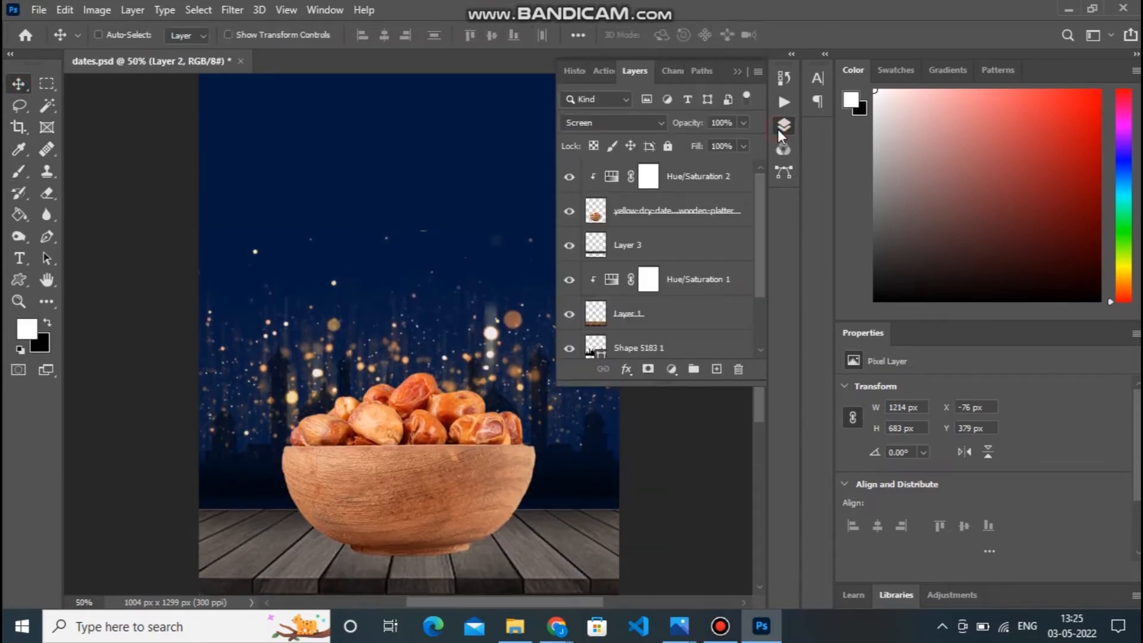
right_click(511, 321)
left_click(512, 322)
left_click_drag(510, 322, 526, 211)
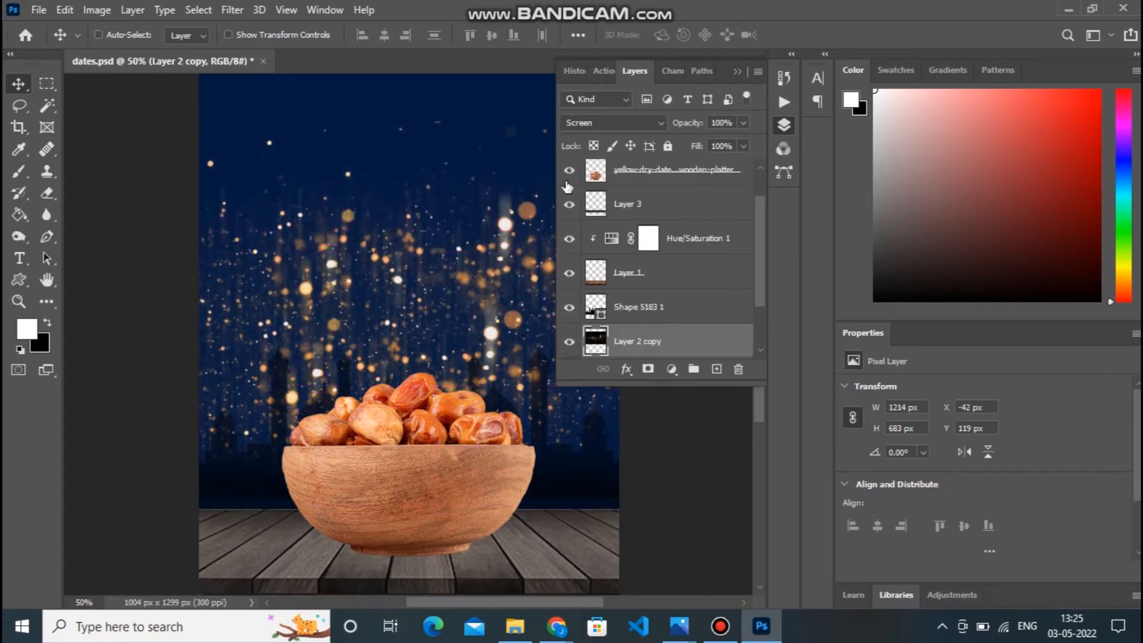
Set the duplicated bokeh layer's fill to 47% and lower it slightly to about Y 152 px.
left_click(744, 145)
left_click_drag(726, 165, 703, 164)
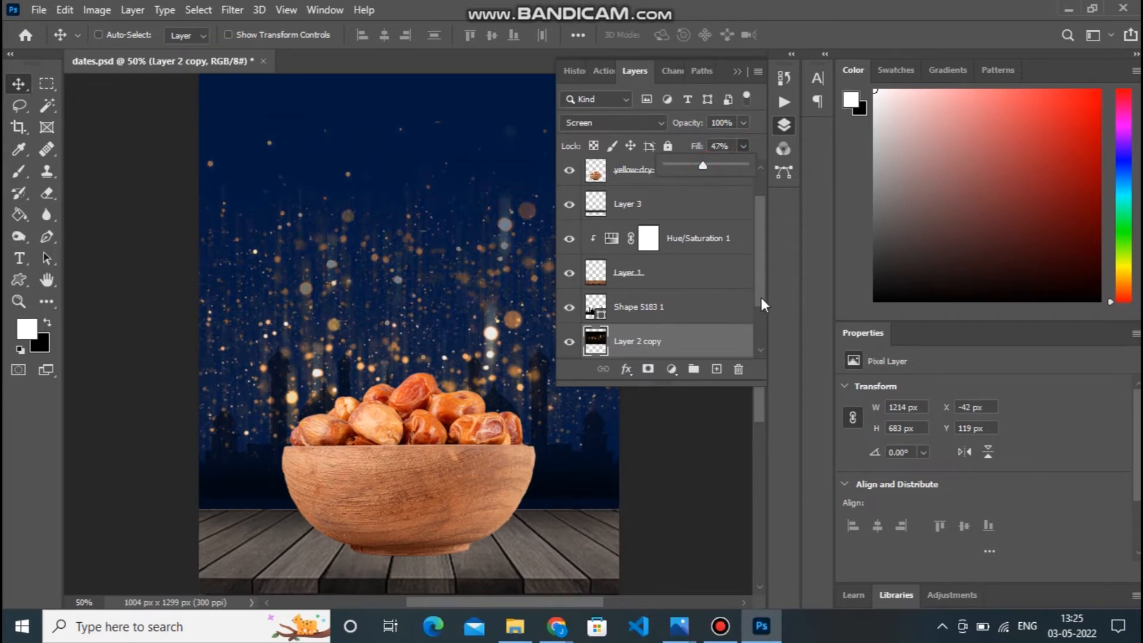
left_click(737, 73)
mouse_move(755, 276)
left_mouse_down()
mouse_move(756, 252)
mouse_move(756, 263)
left_mouse_up()
right_click(530, 262)
left_click(539, 262)
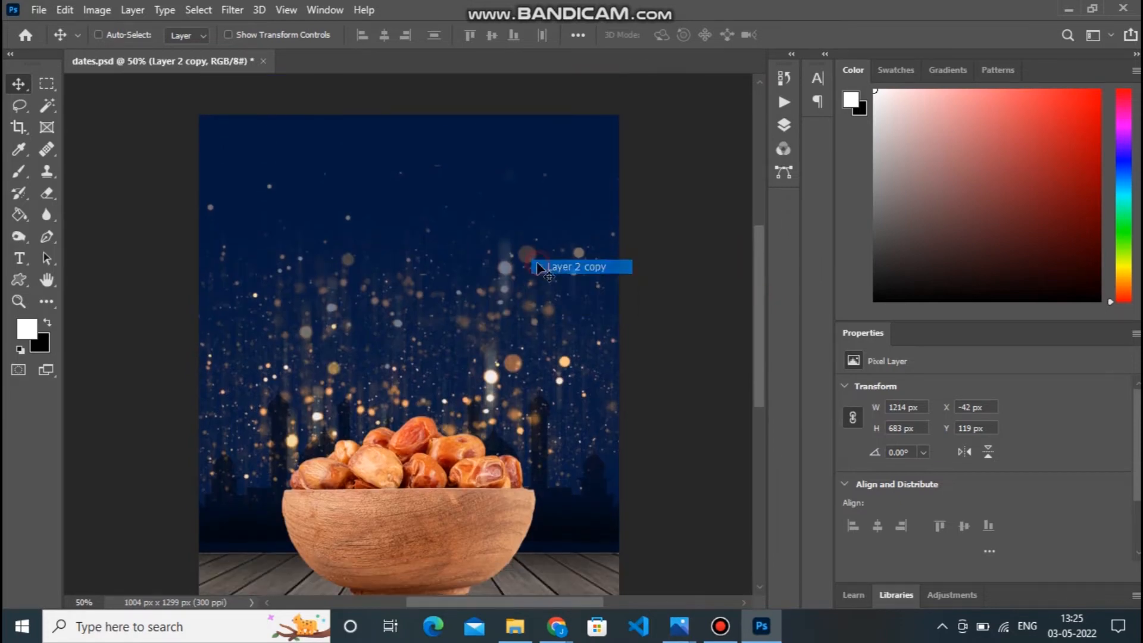
left_click_drag(527, 264, 527, 273)
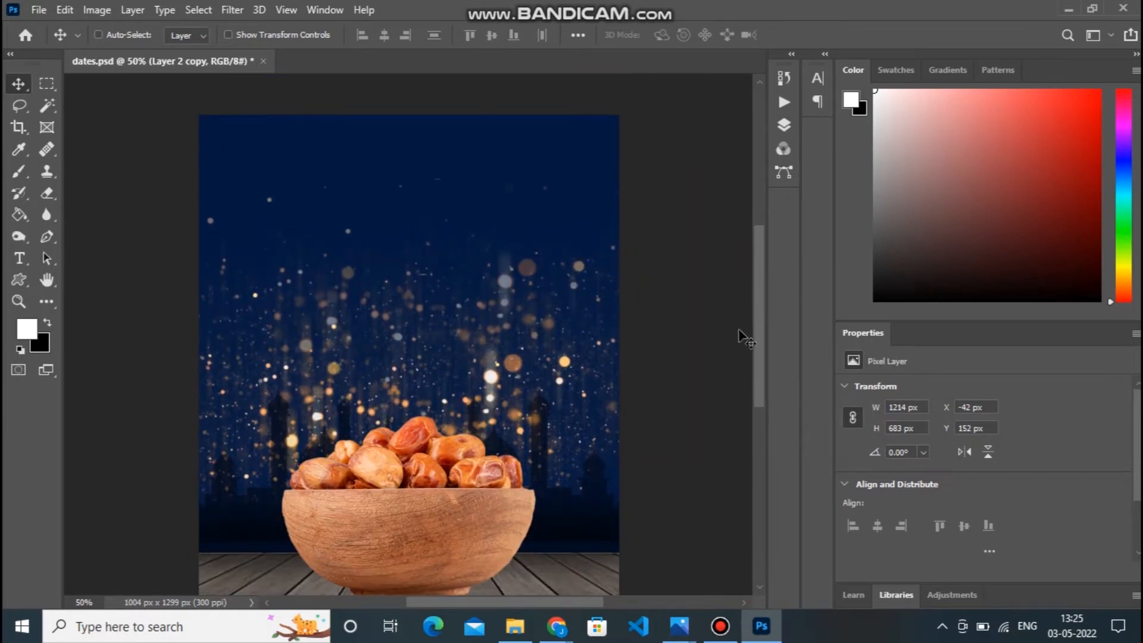
left_click_drag(755, 344, 755, 342)
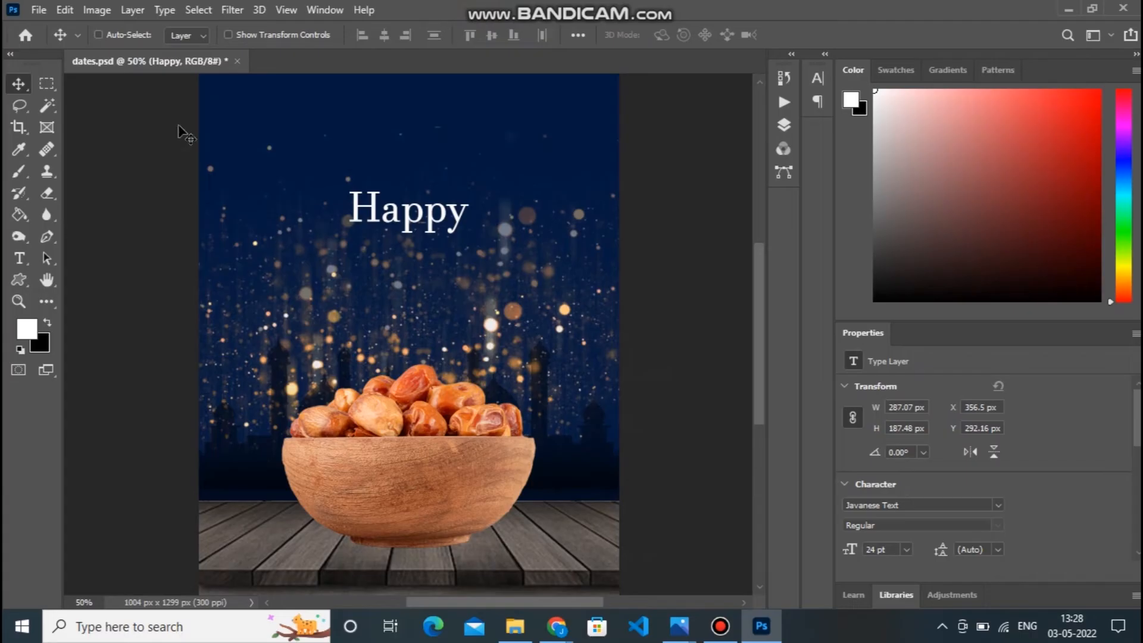
Change the "Happy" text to Burbank Big Condensed Black and move it up to about Y 221 px, centred.
left_click(20, 259)
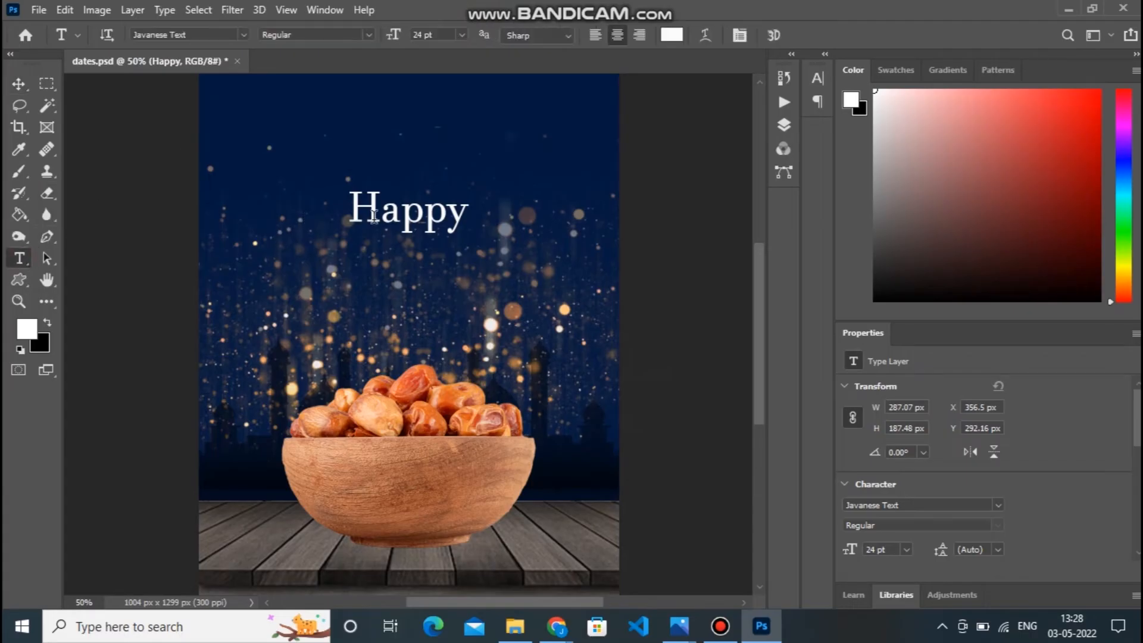
left_click_drag(355, 213, 470, 216)
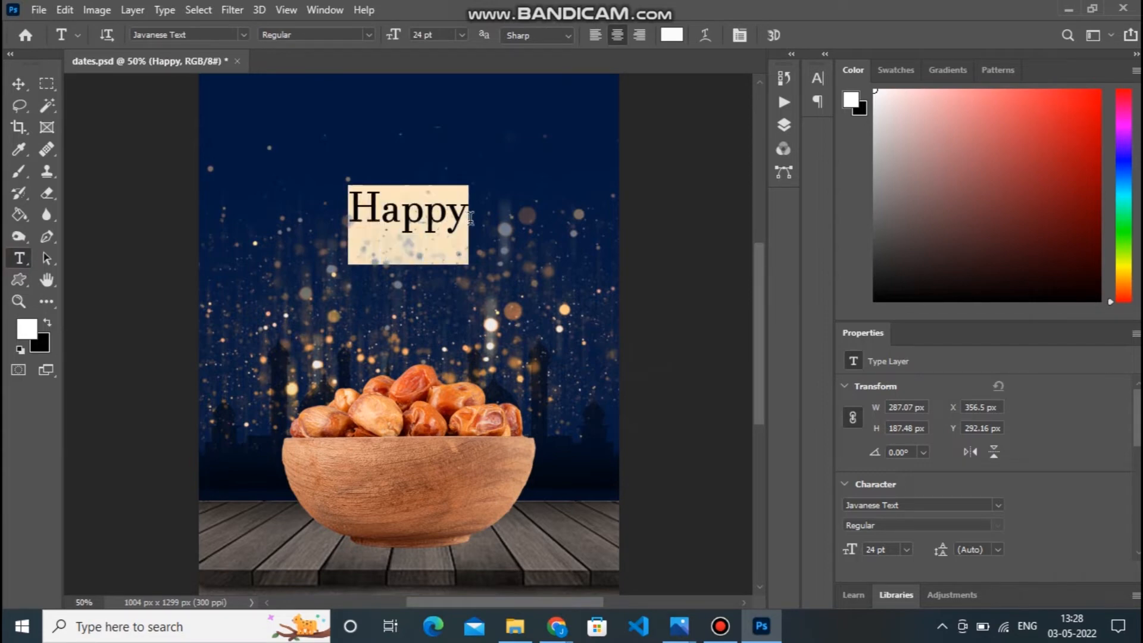
left_click_drag(153, 38, 128, 44)
type("burb")
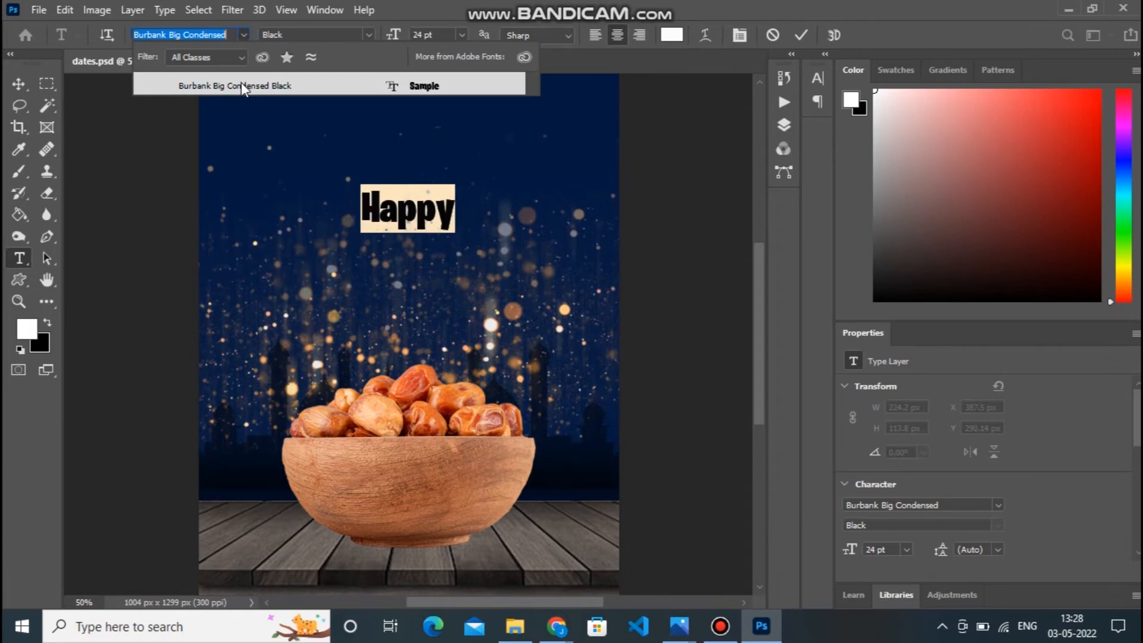
left_click(243, 88)
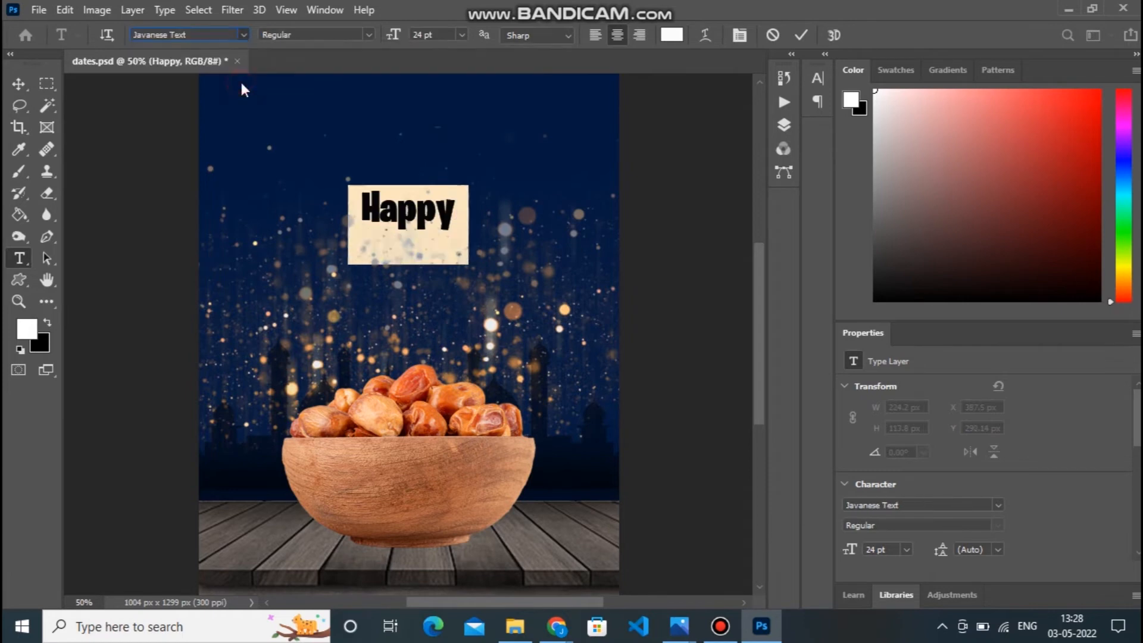
left_click(18, 84)
left_click_drag(427, 202, 427, 173)
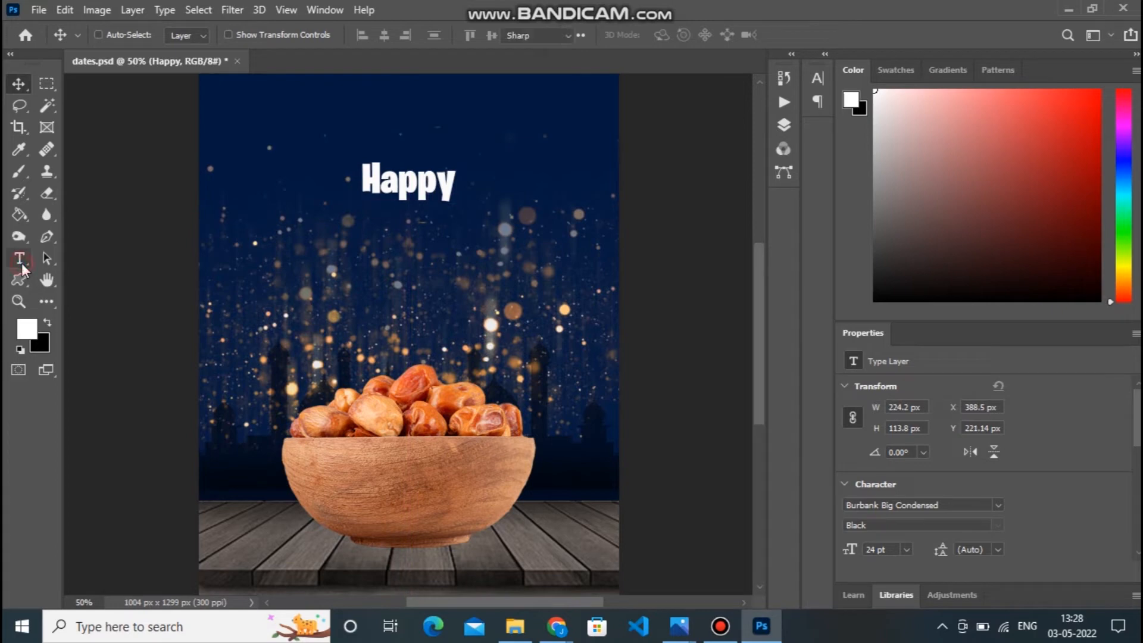
Add a separate text layer reading "Ramadan" below "Happy".
left_click(19, 258)
left_click(344, 277)
type("Ramadan")
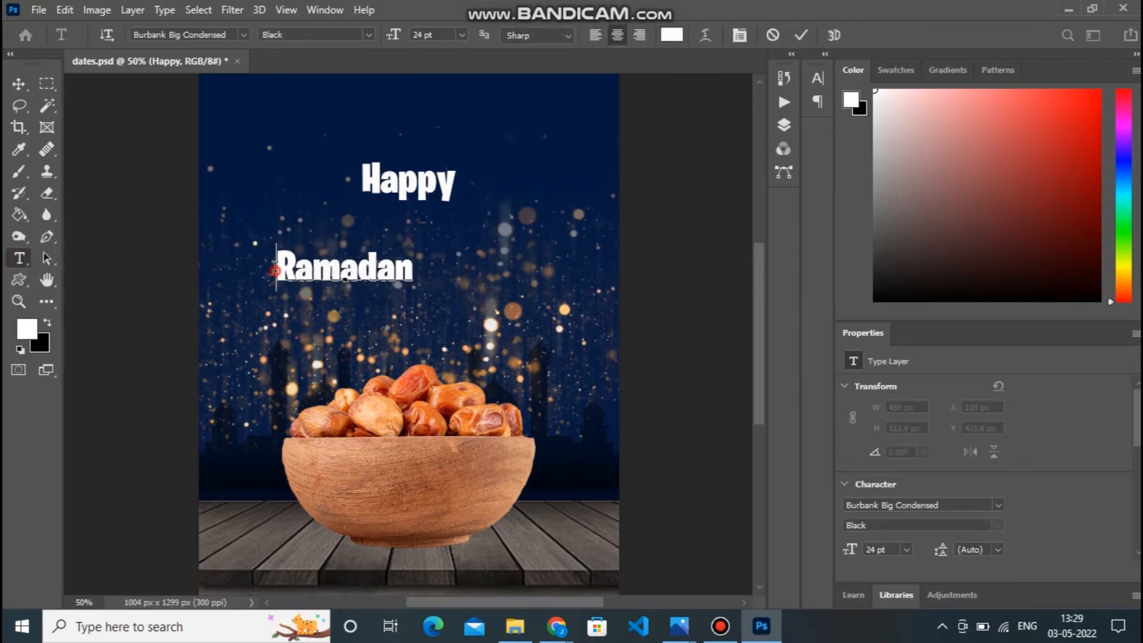
Colour the "Ramadan" text bright orange and centre it directly beneath "Happy".
left_click_drag(275, 268, 455, 271)
left_click(671, 34)
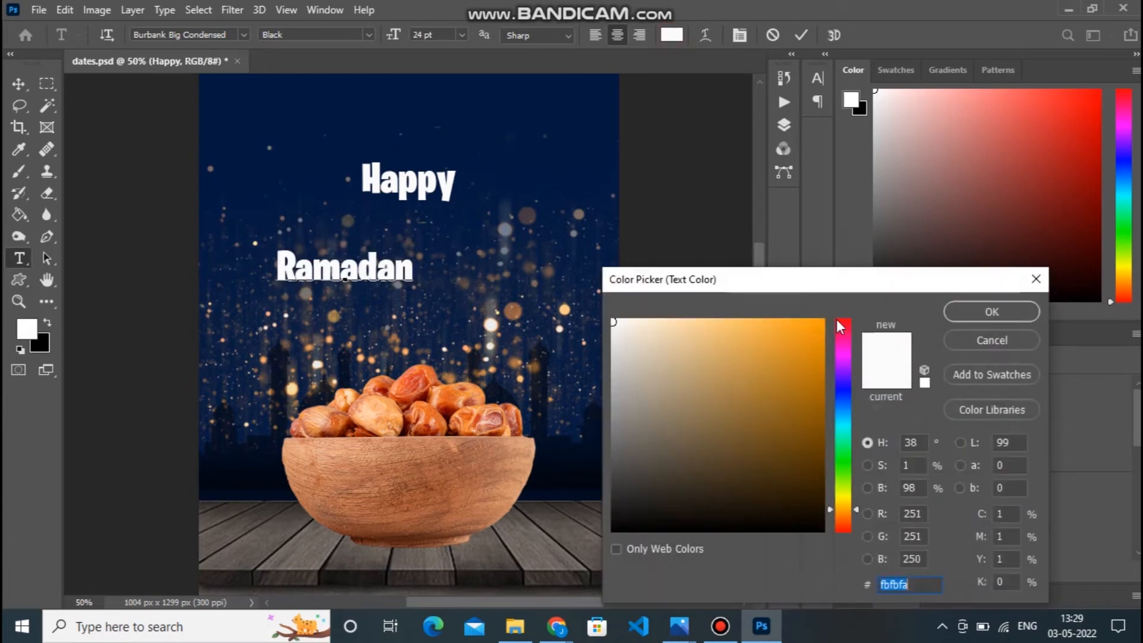
left_click(819, 326)
left_click(992, 314)
left_click(13, 88)
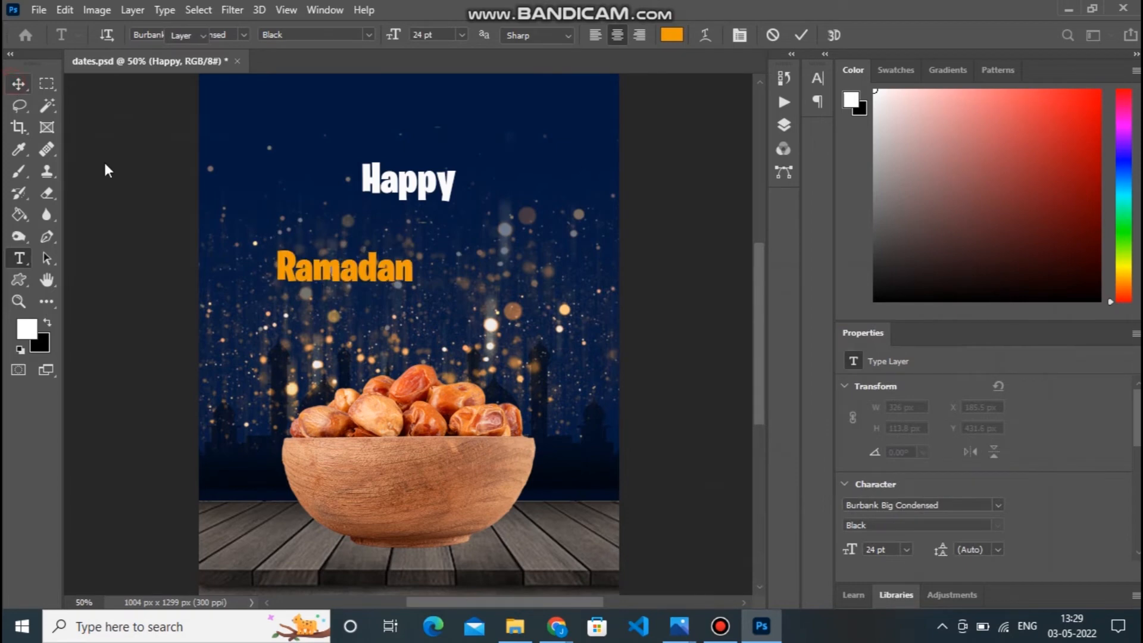
left_click_drag(324, 277, 527, 241)
Set the tracking of the "Ramadan" text to 50 and its font size to 30 pt.
left_click(19, 258)
left_click(739, 36)
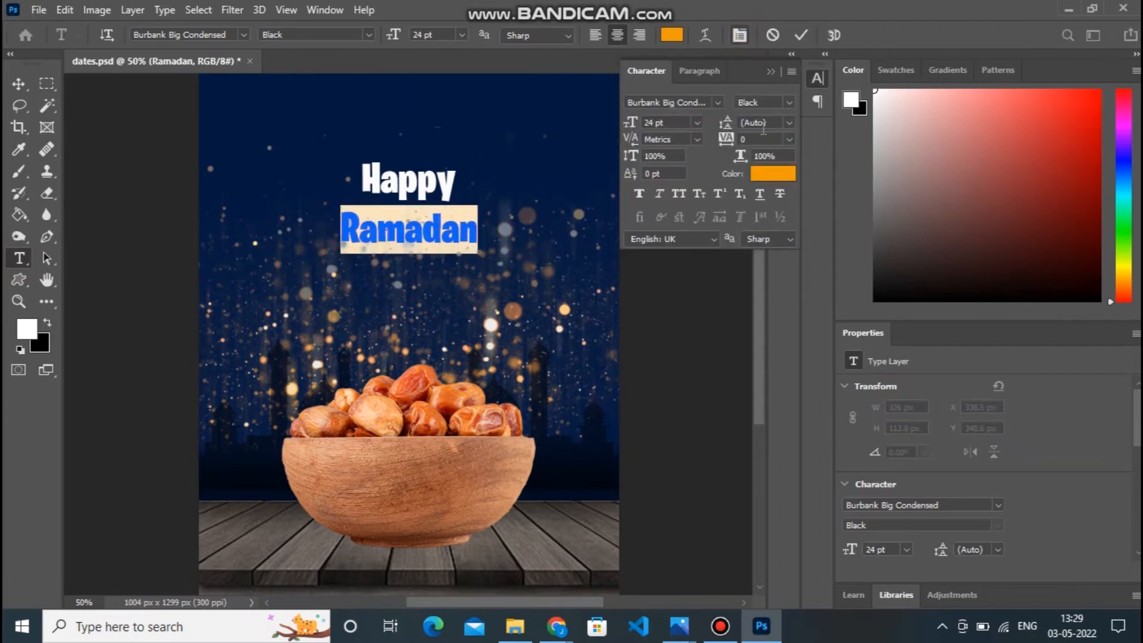
left_click(788, 139)
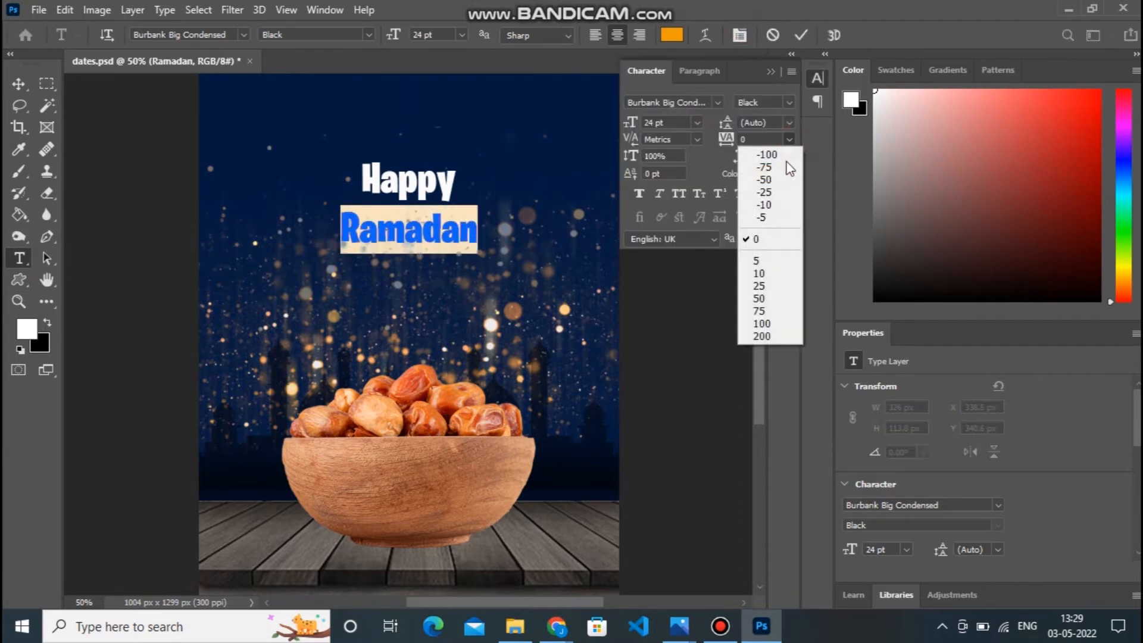
left_click(779, 299)
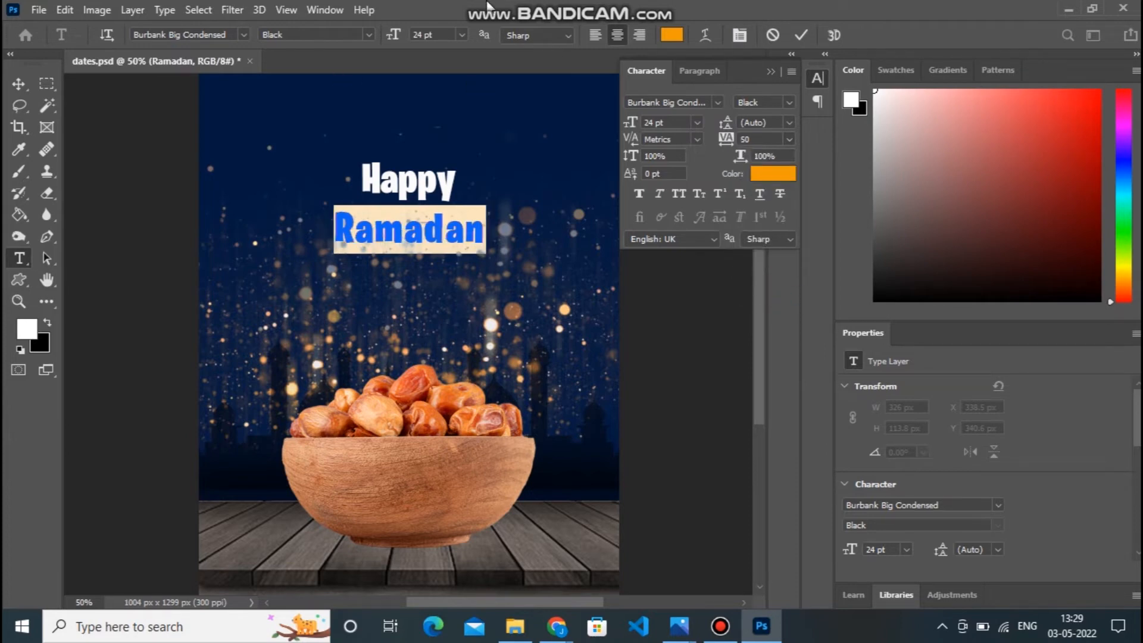
left_click(460, 35)
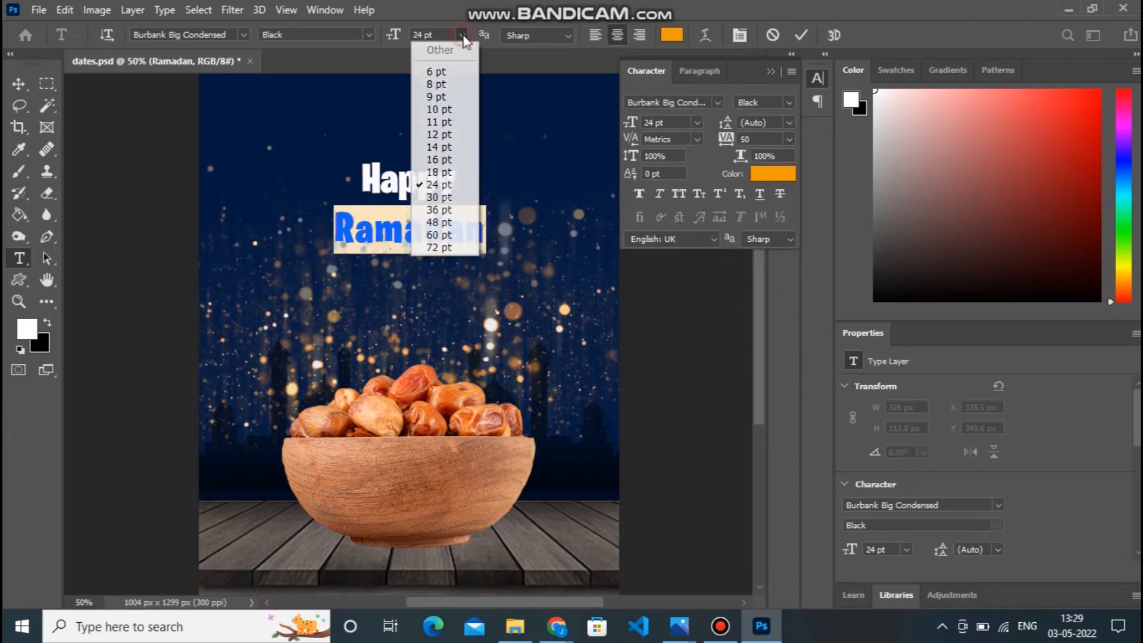
left_click(455, 197)
left_click(18, 83)
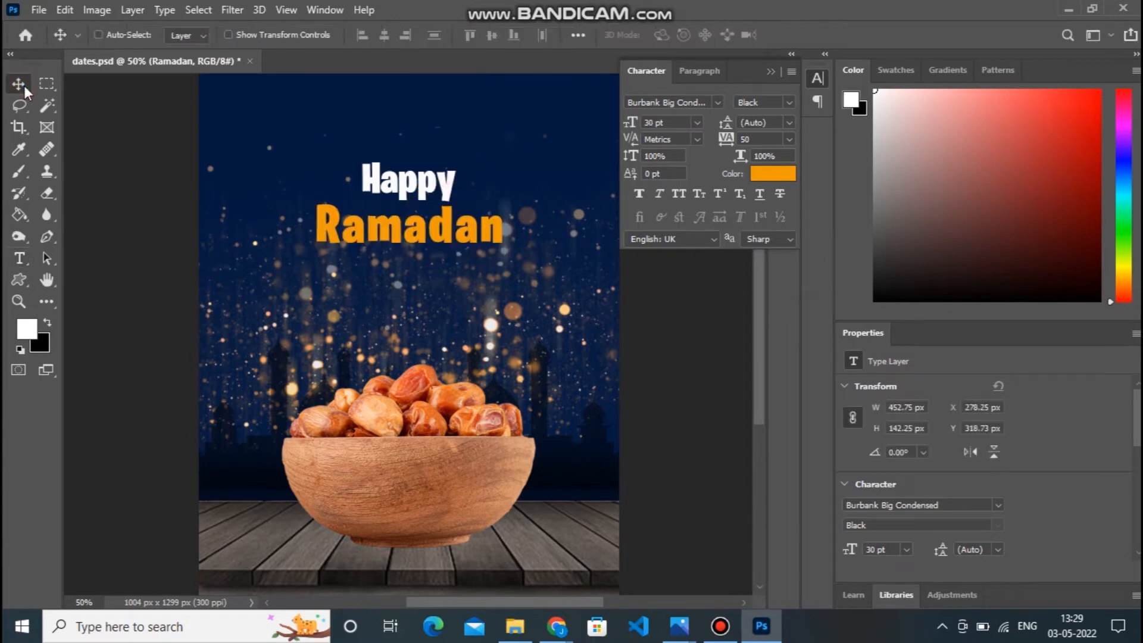
Fine-tune the spacing between the two greeting words, placing "Ramadan" centred under "Happy" at about Y 337 px.
left_click_drag(762, 367, 761, 332)
left_click_drag(430, 336, 431, 363)
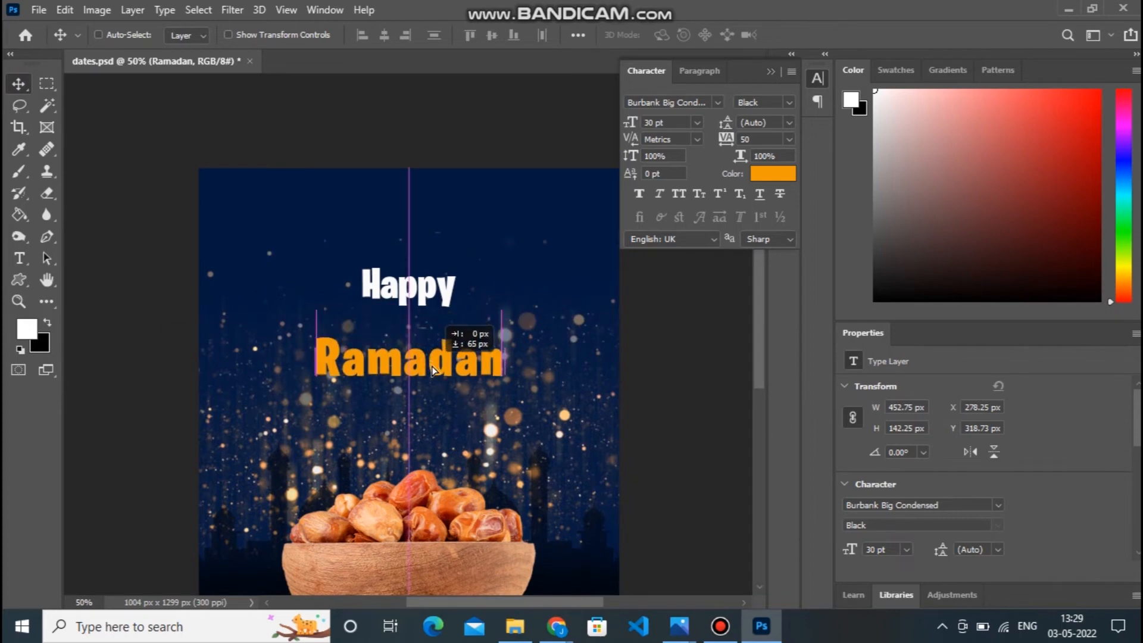
right_click(411, 292)
left_click(440, 298)
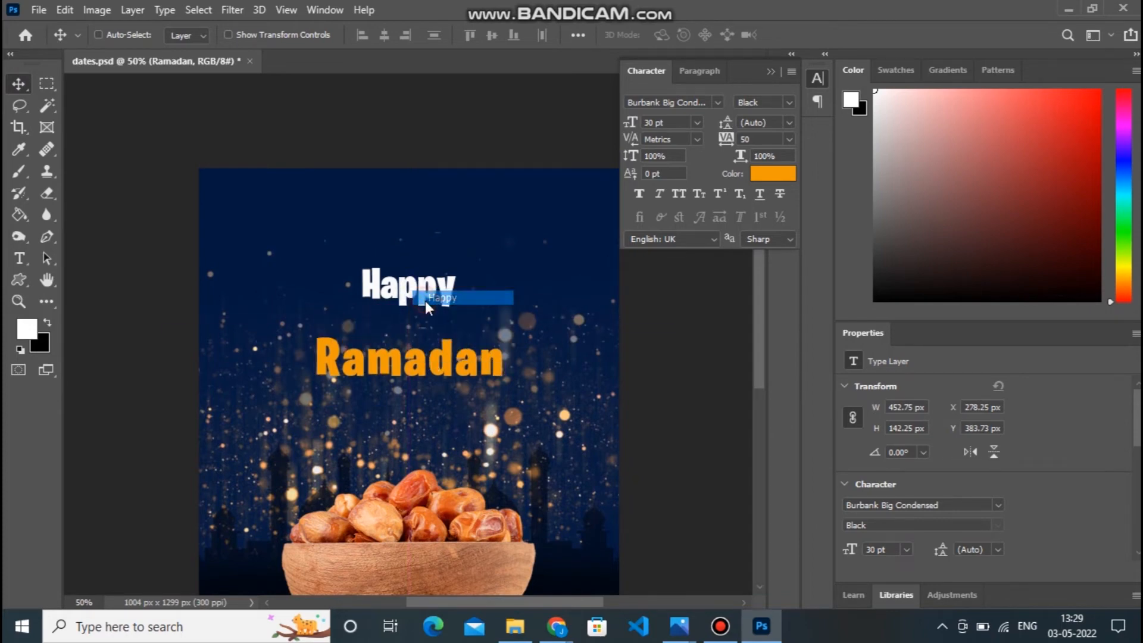
mouse_move(420, 288)
left_mouse_down()
mouse_move(420, 317)
mouse_move(419, 292)
left_mouse_up()
right_click(433, 364)
left_click(445, 374)
left_click_drag(445, 374, 445, 354)
left_click_drag(761, 306, 759, 329)
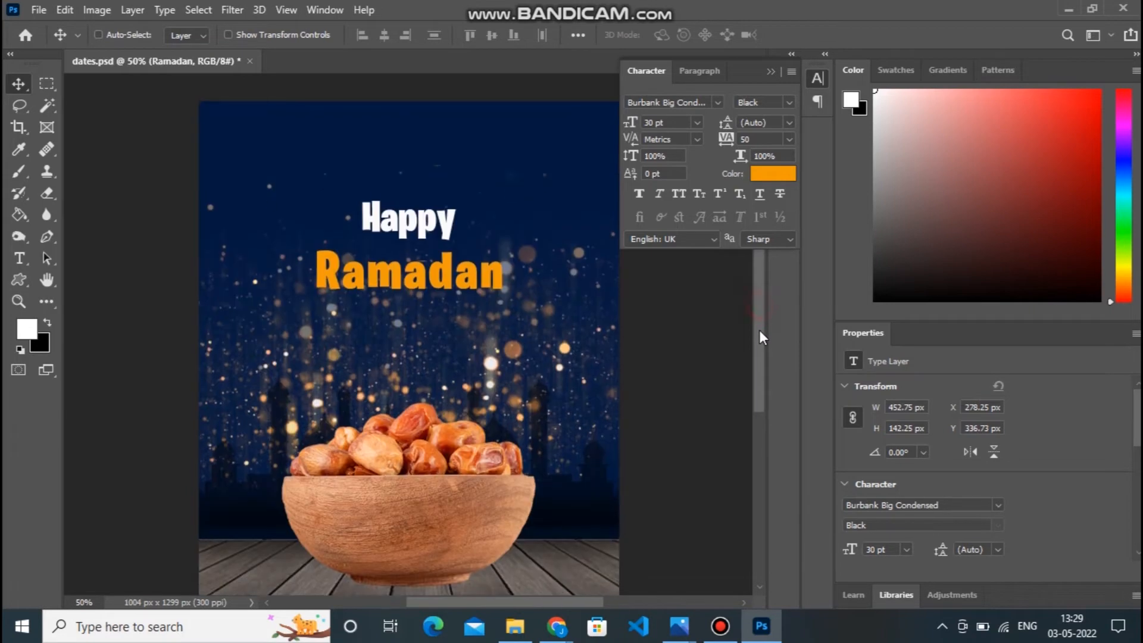
mouse_move(491, 274)
left_mouse_down()
mouse_move(491, 265)
mouse_move(491, 274)
left_mouse_up()
left_click_drag(755, 331, 751, 306)
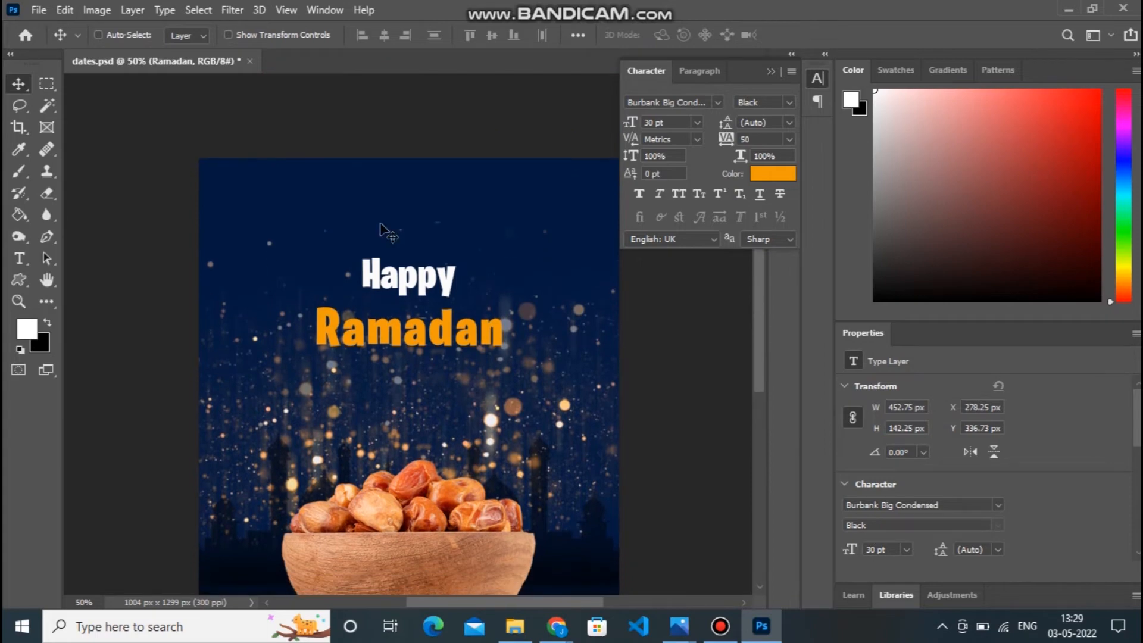
Add a new text layer reading "Date Fruits" above "Happy".
left_click(19, 258)
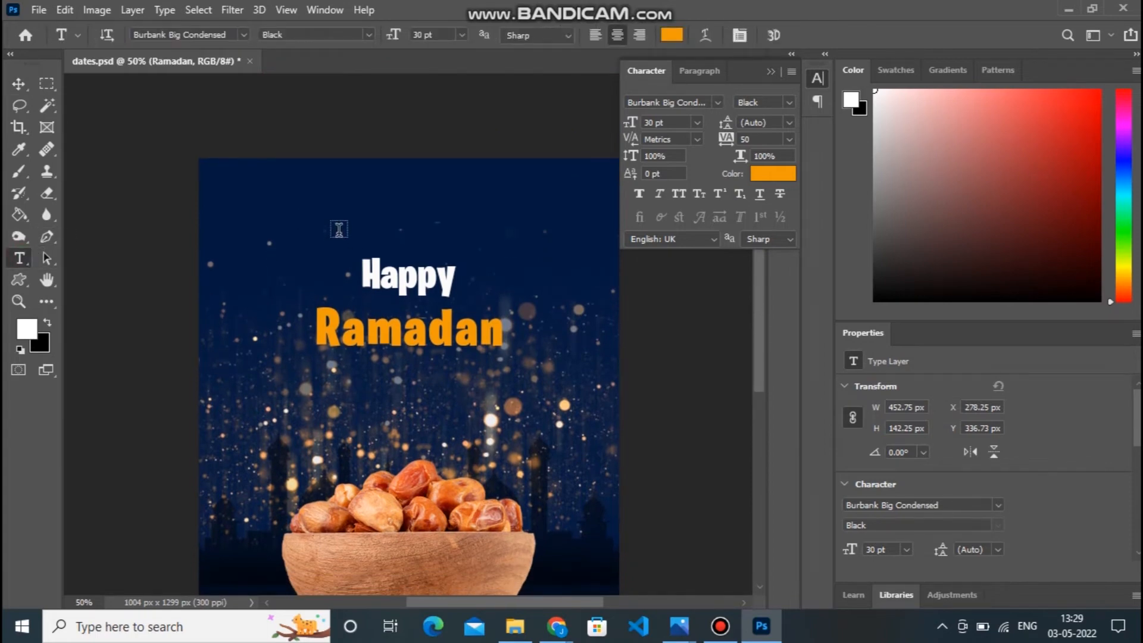
left_click(333, 229)
type("Date Fruits")
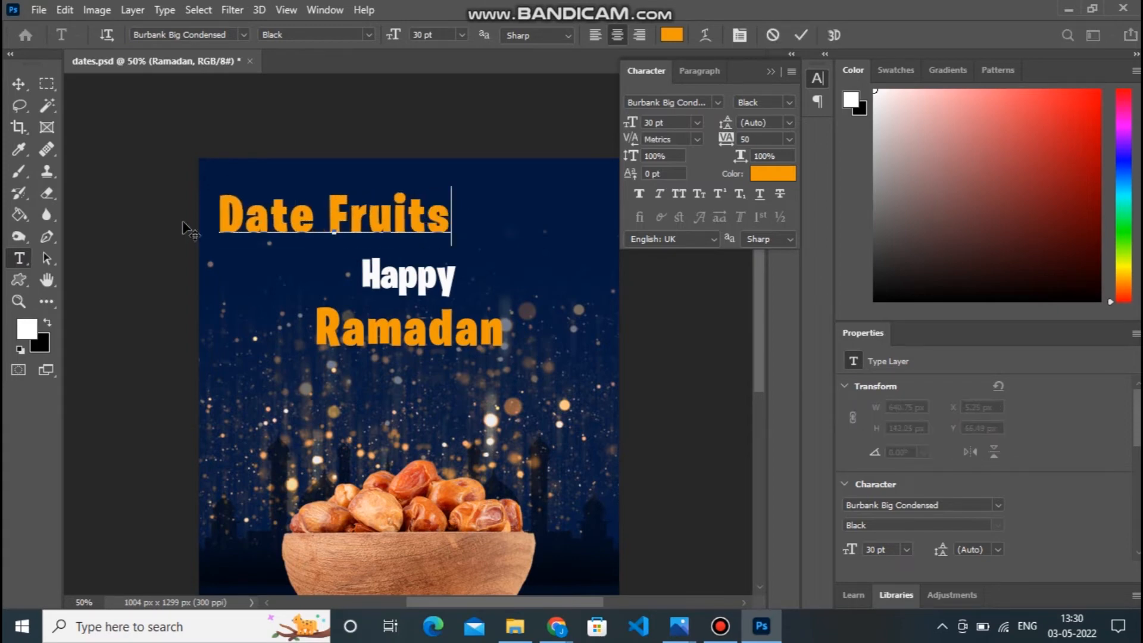
Change the font of the whole "Date Fruits" text to Jakartha Regular.
left_click_drag(216, 219, 505, 232)
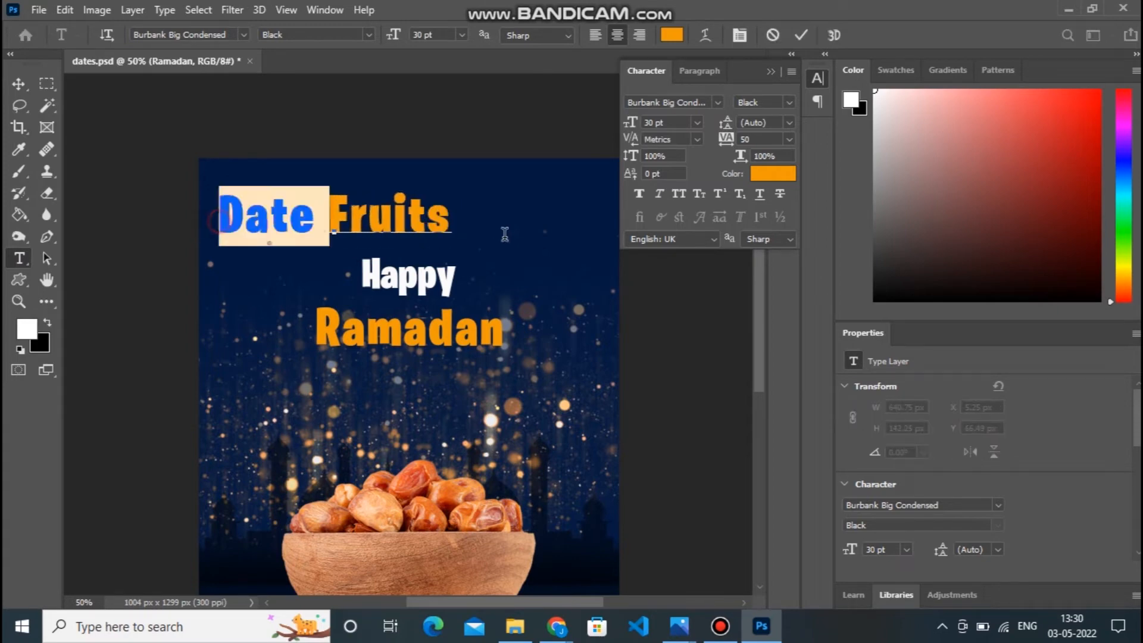
left_click(244, 35)
type("Jakartha")
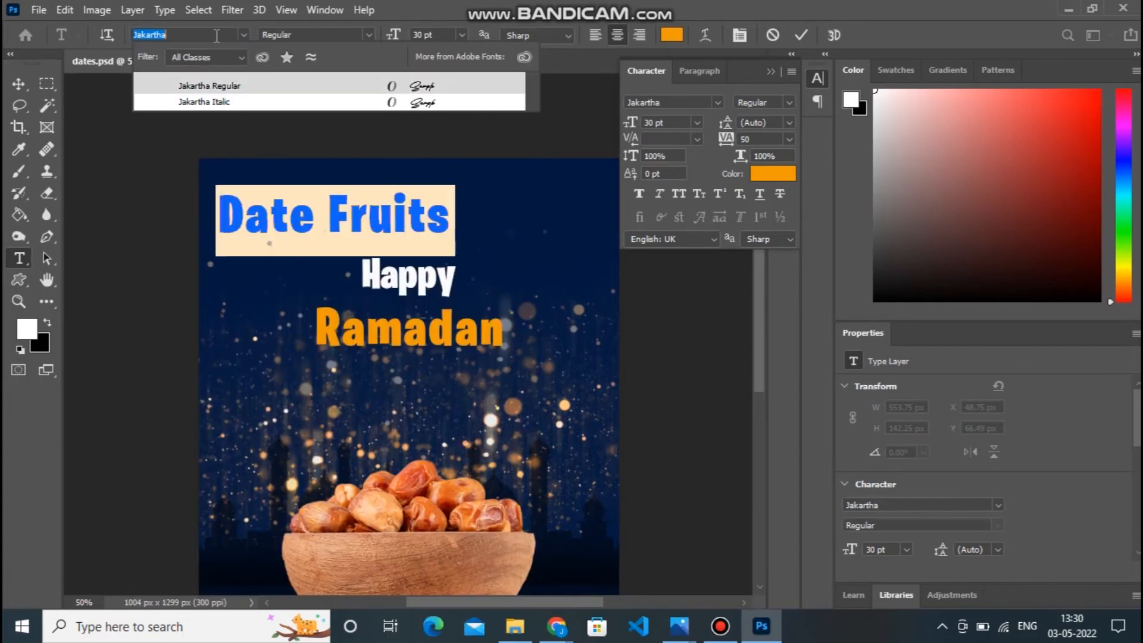
key("Return")
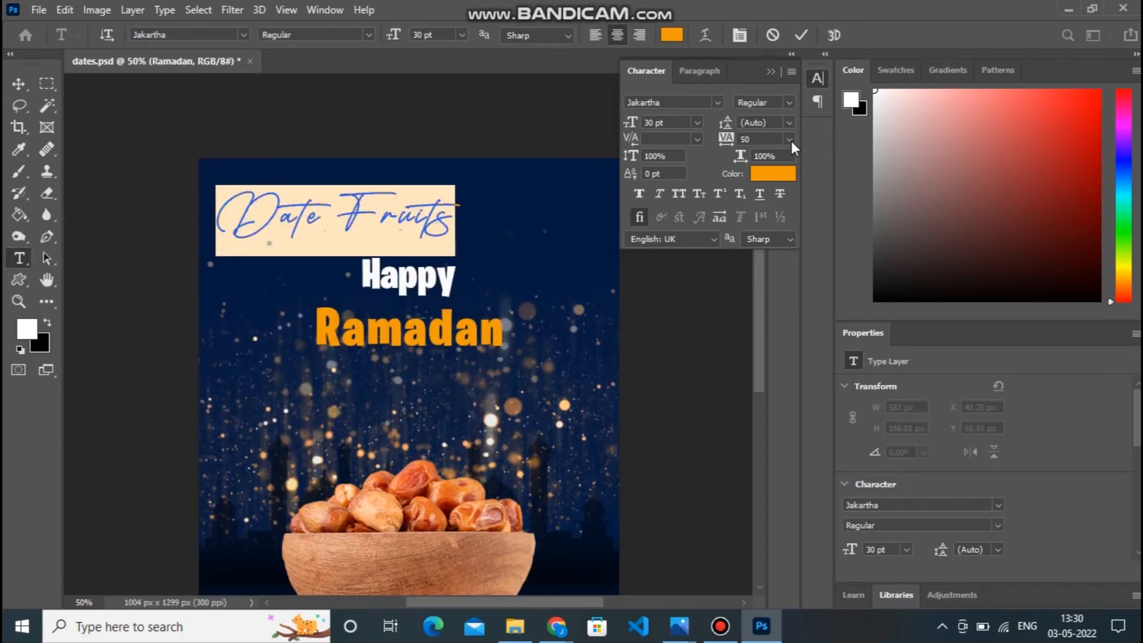
Set the tracking of the "Date Fruits" text to 0 and its font size to 14 pt.
left_click(789, 139)
left_click(767, 223)
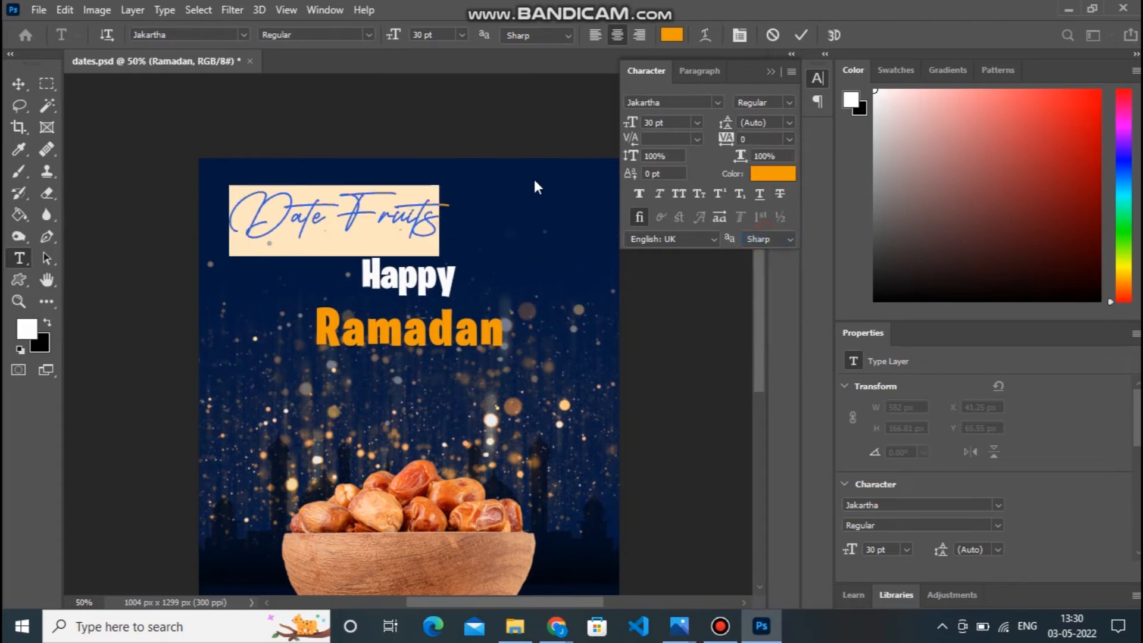
left_click(462, 35)
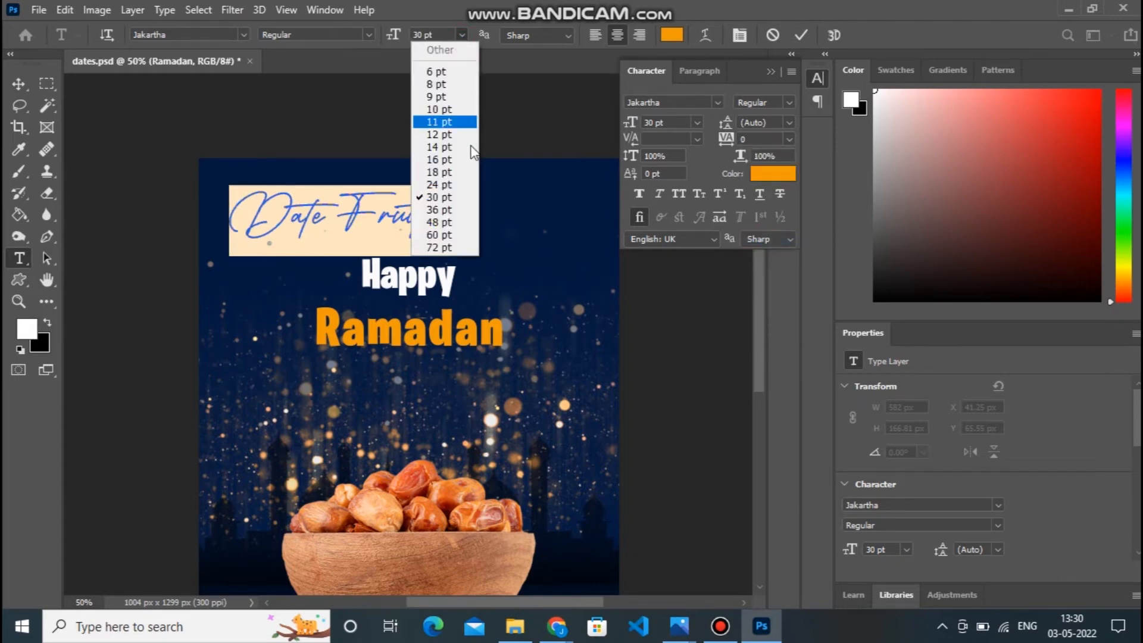
left_click(463, 71)
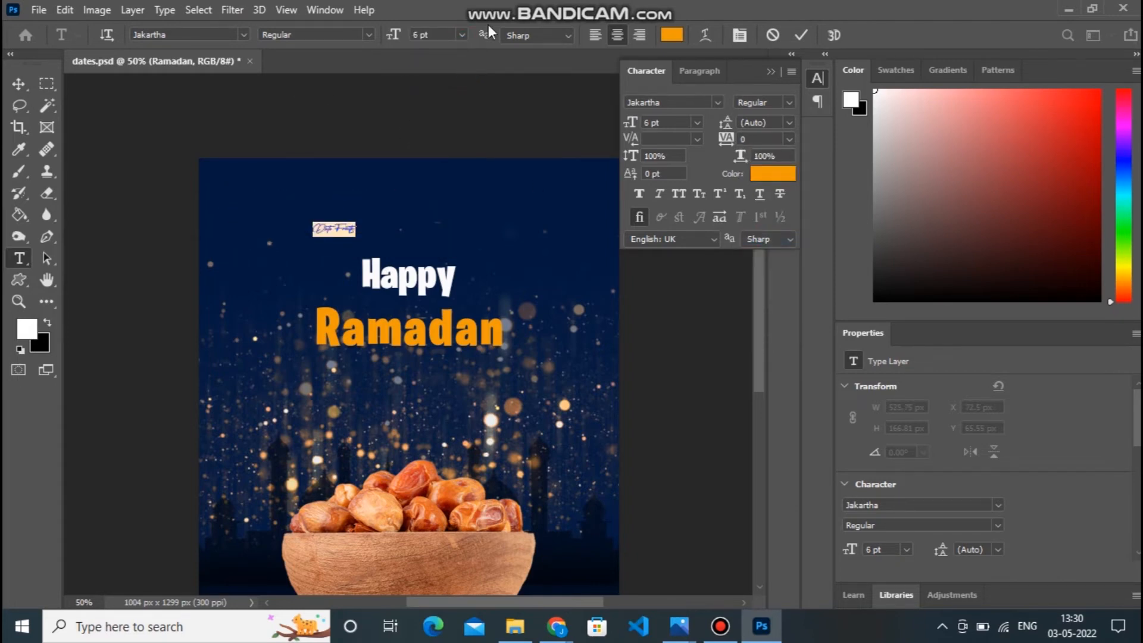
left_click(461, 36)
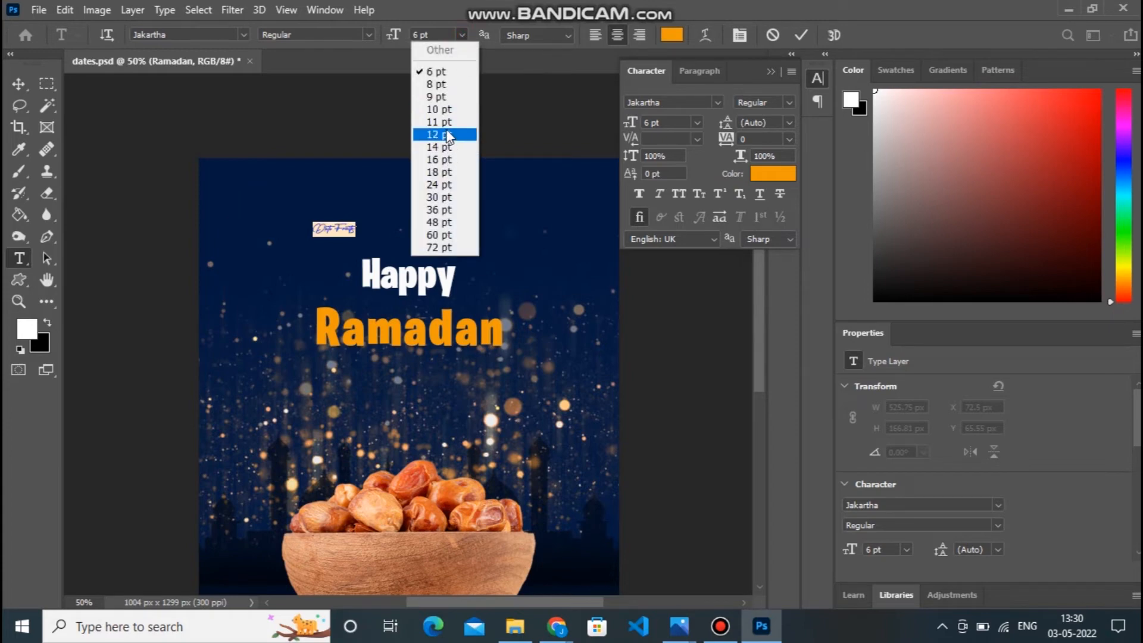
left_click(453, 113)
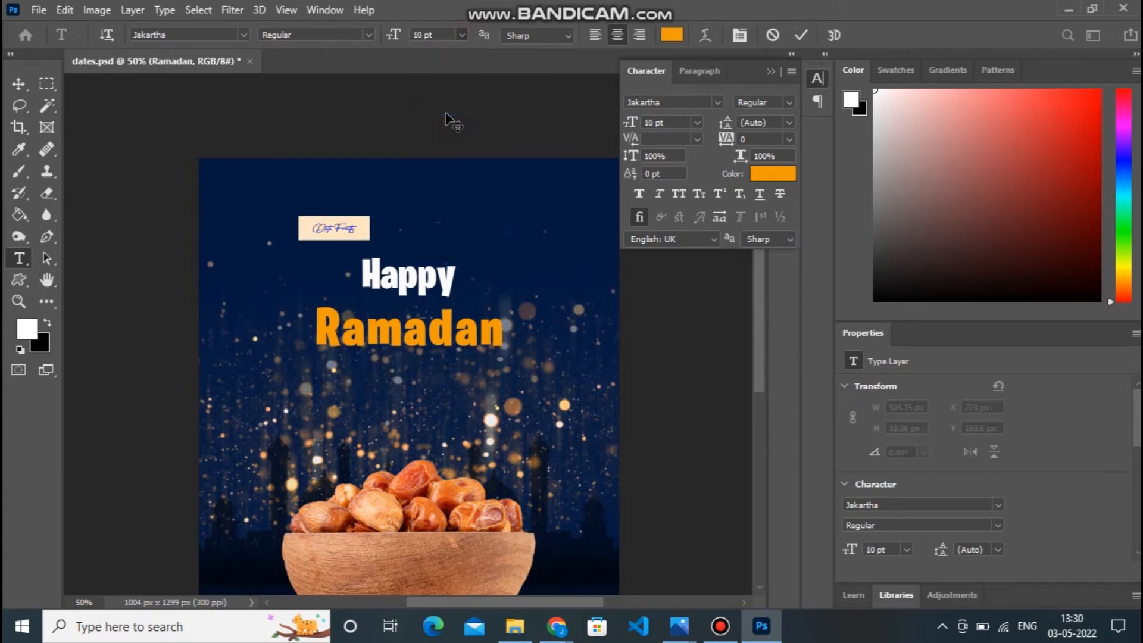
left_click(462, 36)
left_click(465, 149)
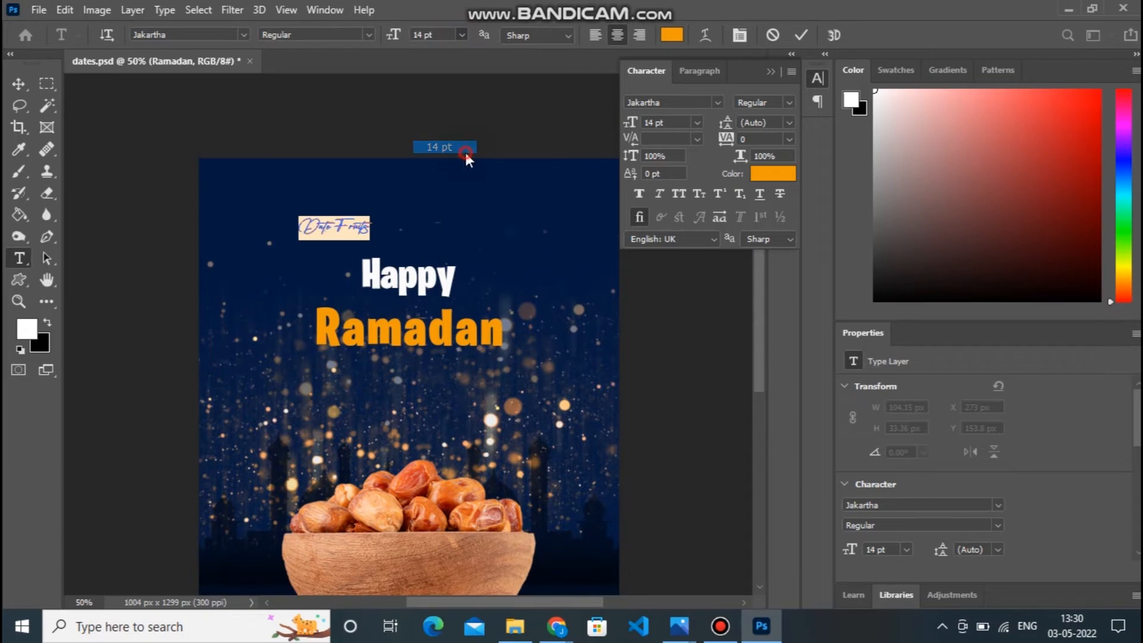
Move the "Date Fruits" text so it sits centred above "Happy", at about X 367 px and Y 130 px.
left_click(19, 84)
left_click_drag(334, 222, 442, 235)
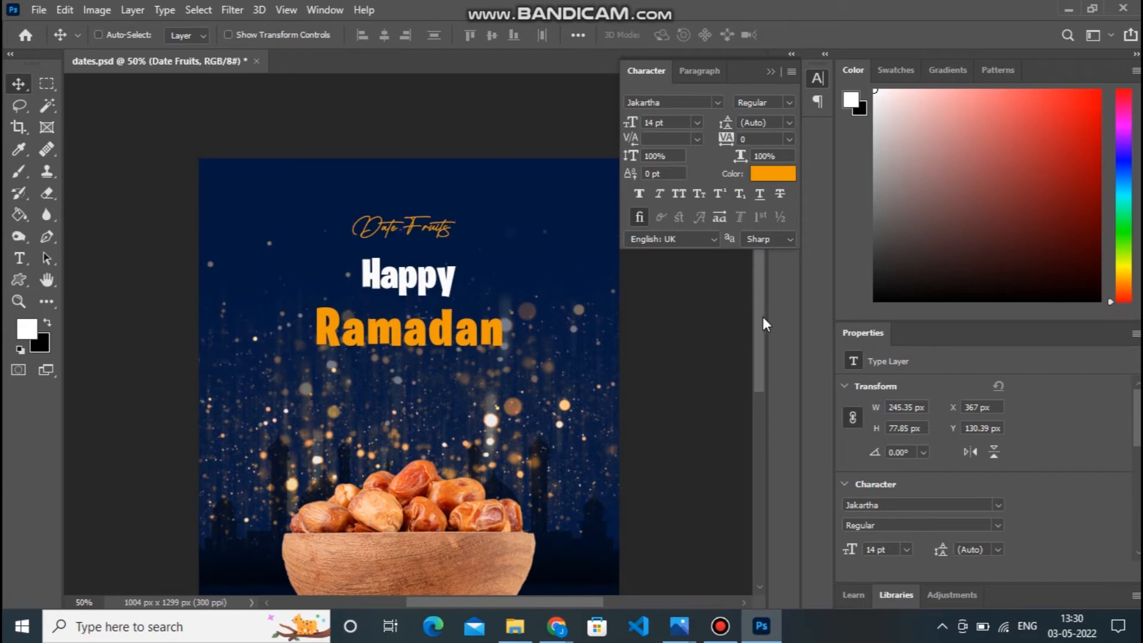
scroll(761, 316, "up", 1)
scroll(758, 334, "down", 3)
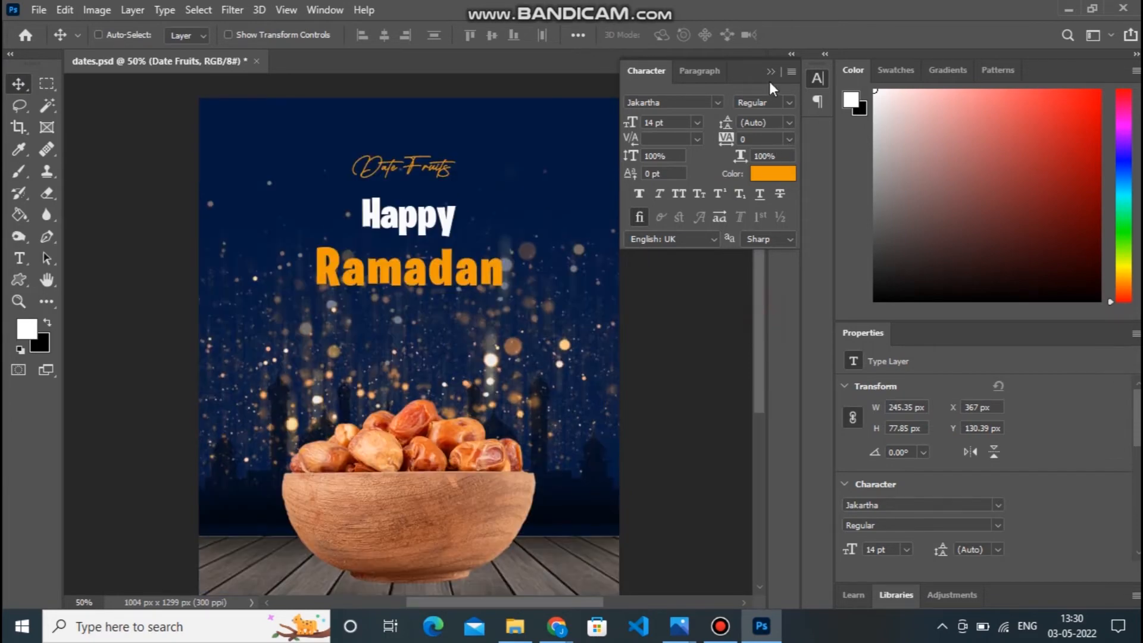
Set the tracking of the whole "Date Fruits" text to 25.
left_click(20, 258)
left_click_drag(364, 170, 462, 174)
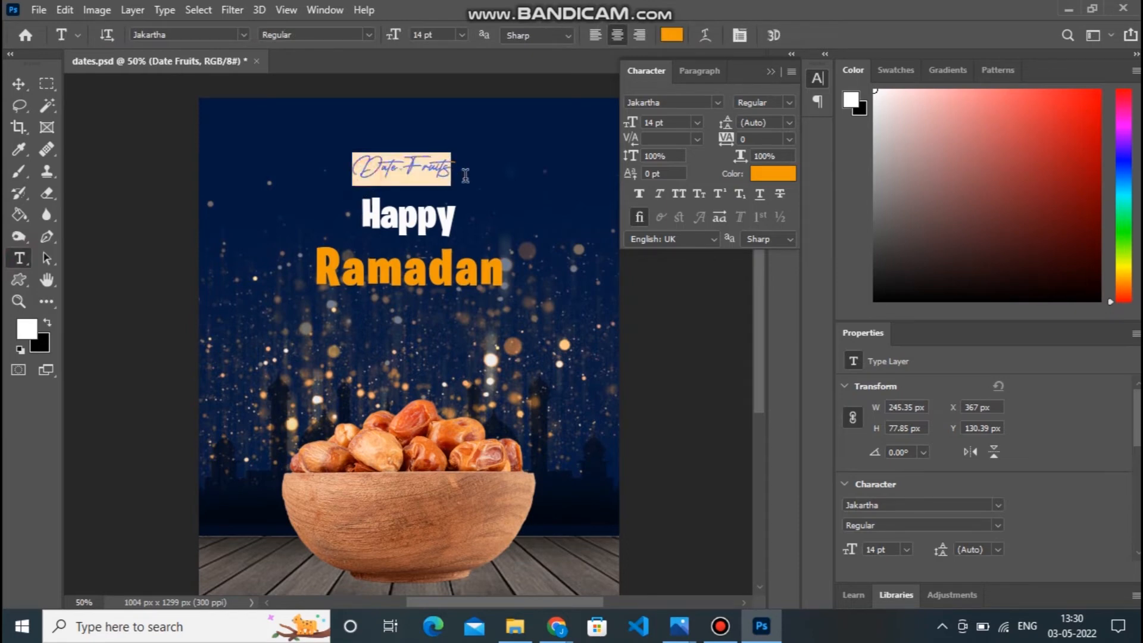
left_click(790, 138)
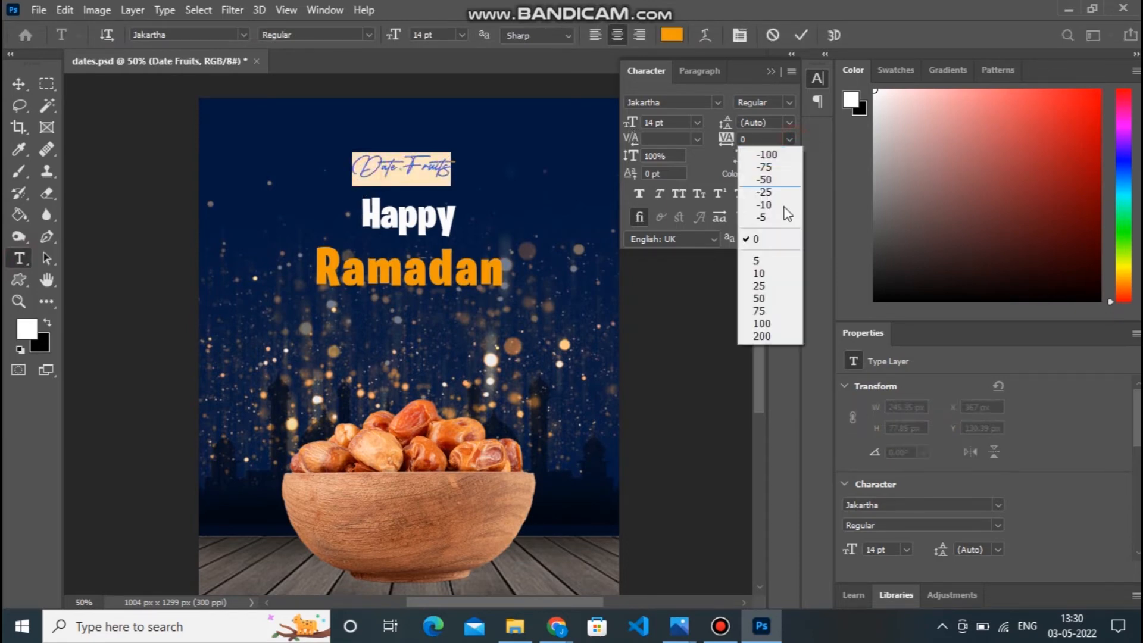
left_click(773, 275)
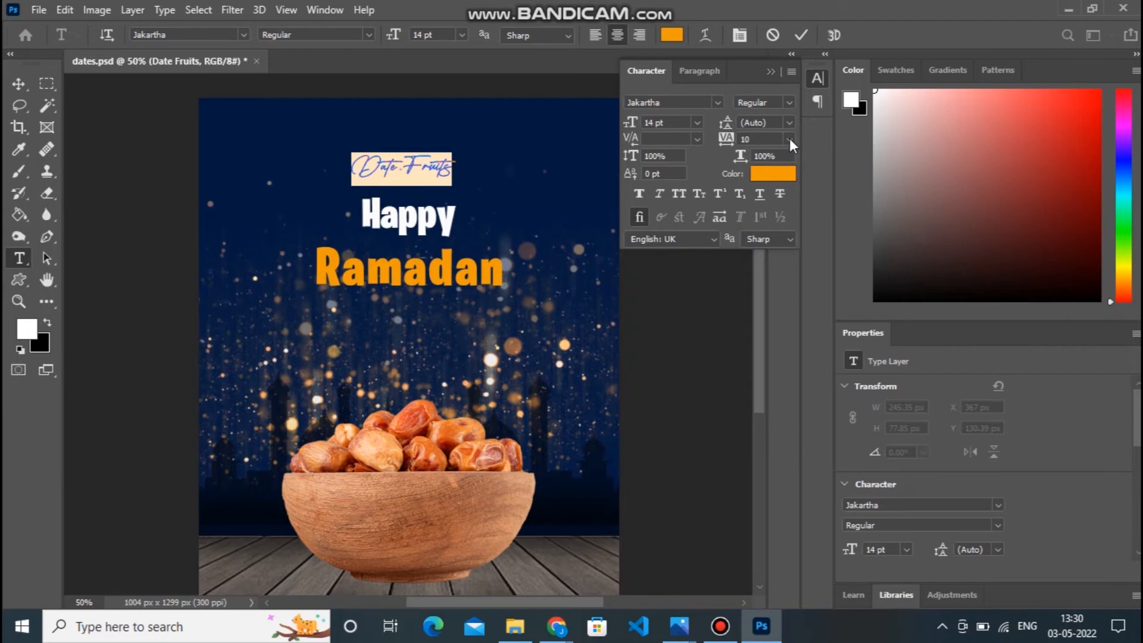
left_click(790, 139)
left_click(779, 287)
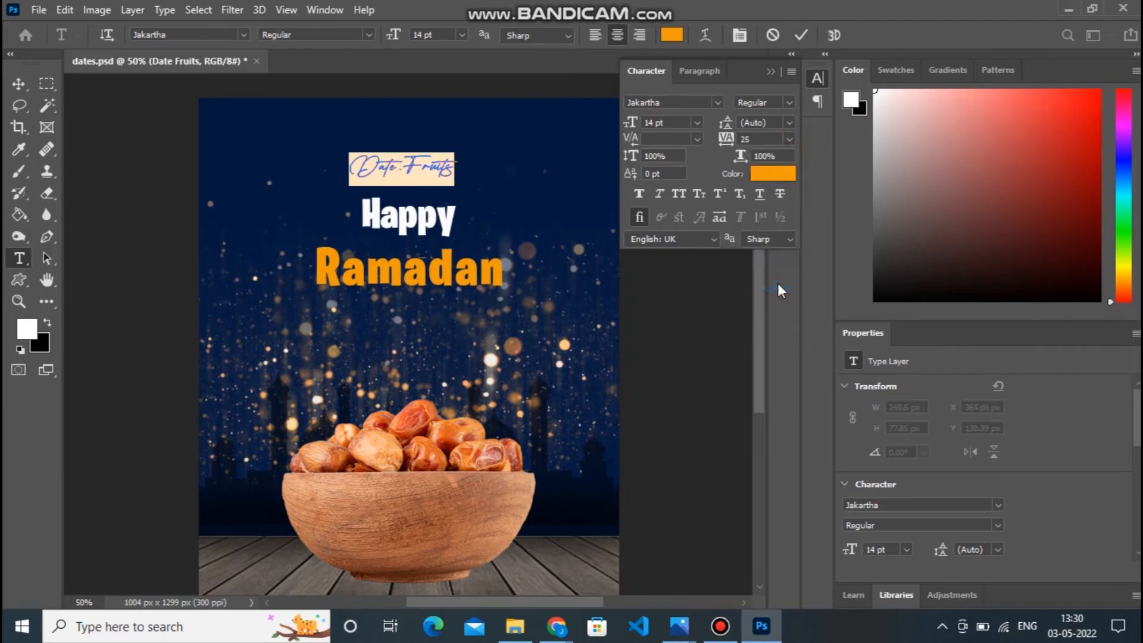
left_click(24, 87)
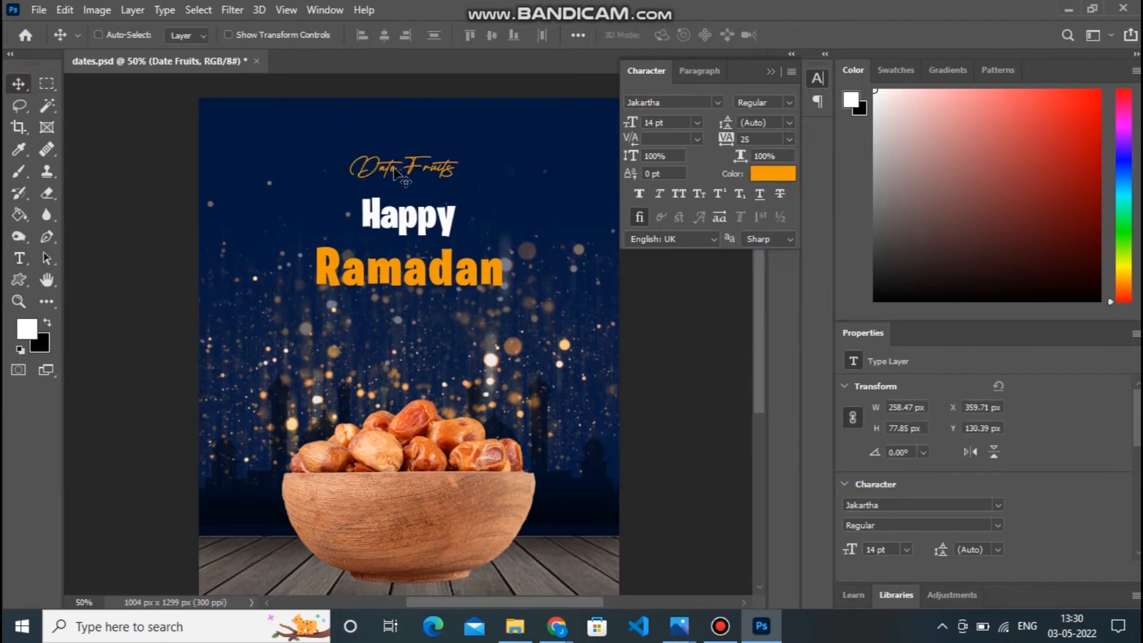
mouse_move(757, 304)
left_mouse_down()
mouse_move(758, 291)
mouse_move(758, 342)
mouse_move(763, 302)
left_mouse_up()
key("ctrl+plus")
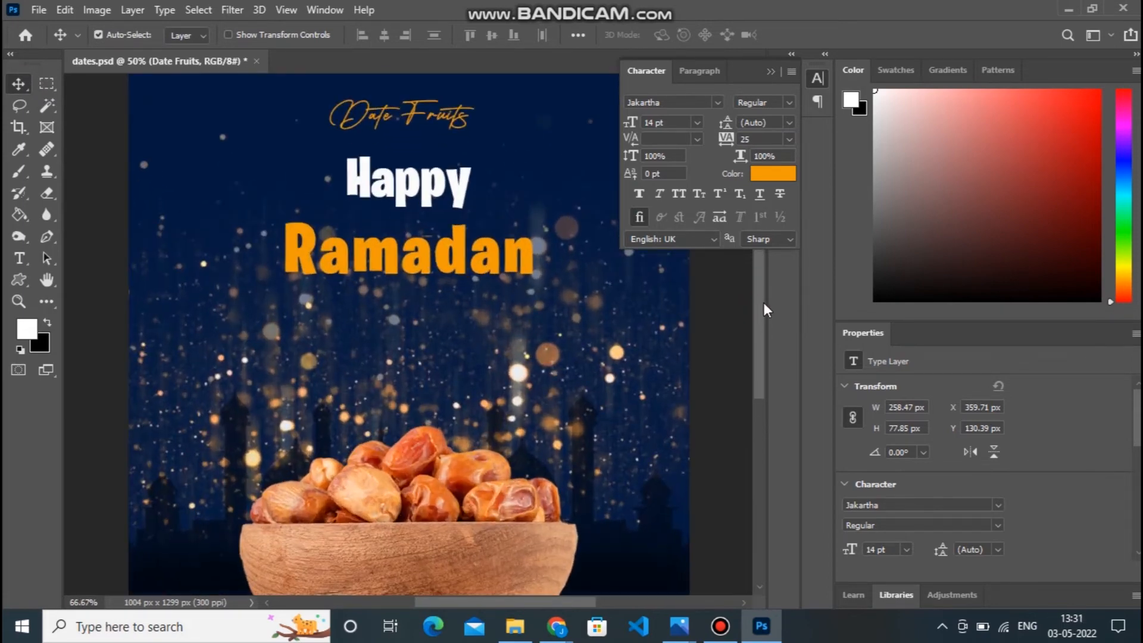
Add a new layer directly above the Background and paint a soft white glow below "Ramadan" with an 800 px brush.
left_click(18, 258)
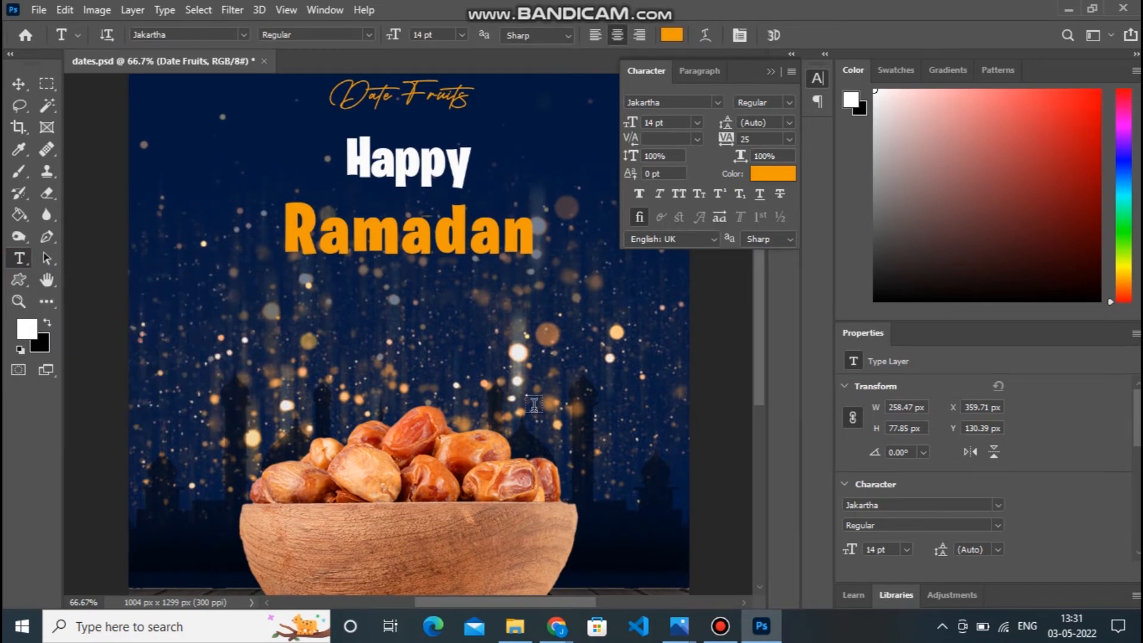
left_click_drag(757, 394, 756, 363)
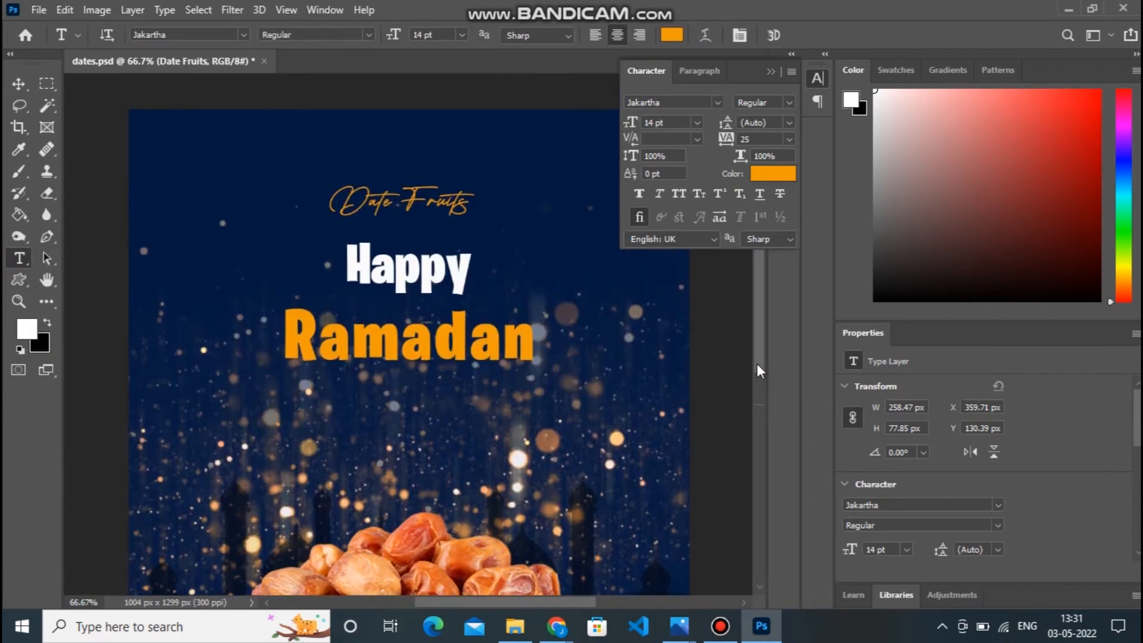
left_click(769, 72)
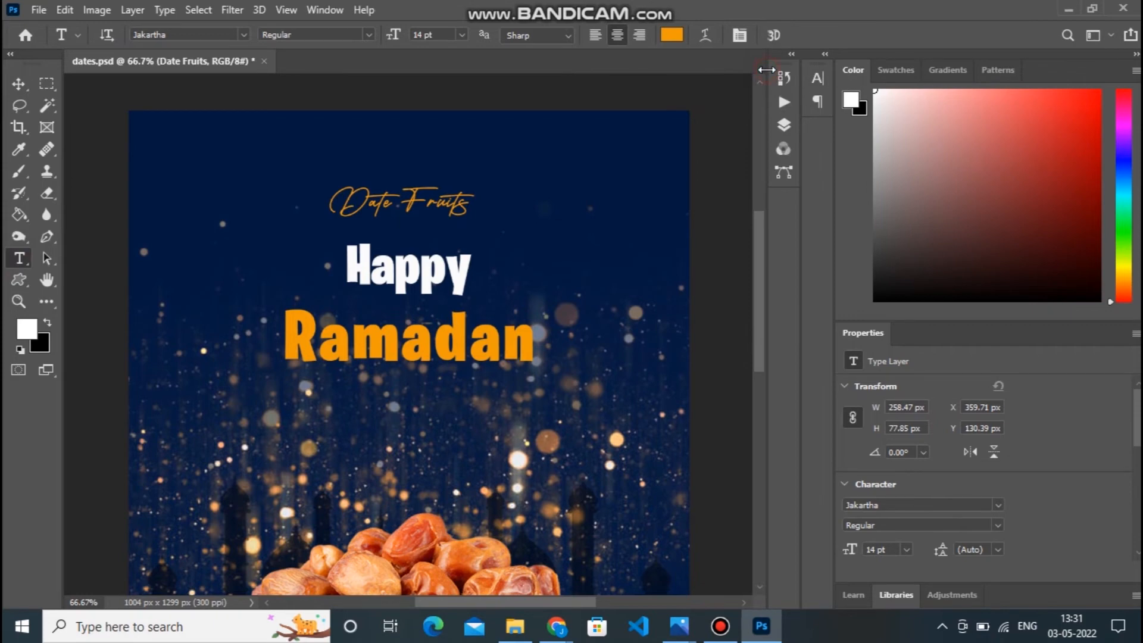
left_click(782, 126)
left_click_drag(759, 225, 751, 311)
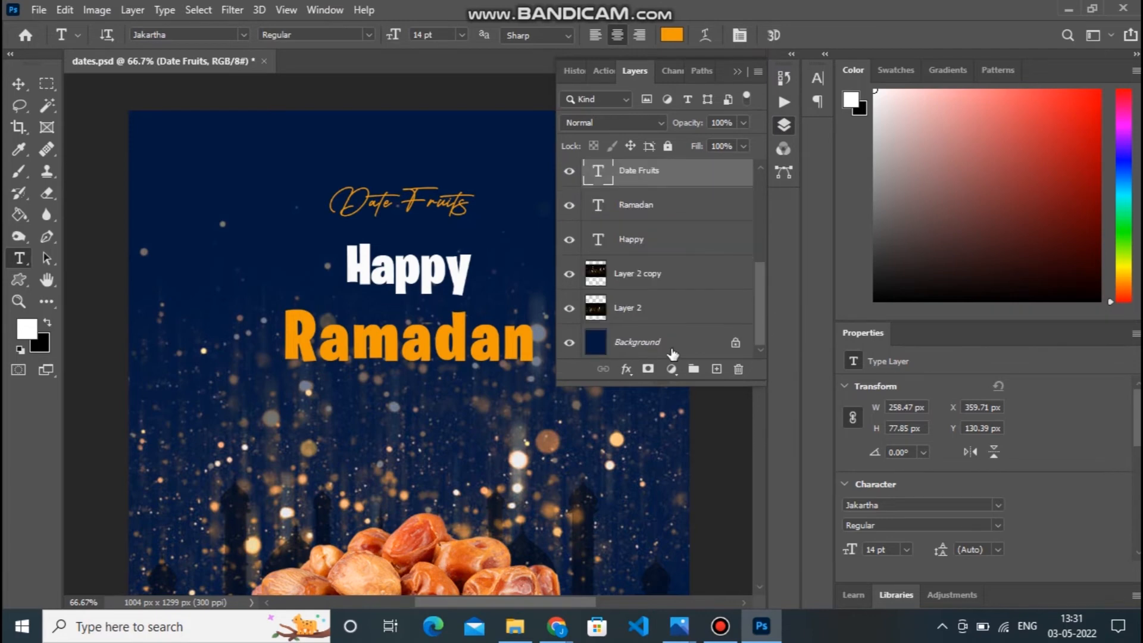
left_click(678, 351)
left_click(716, 371)
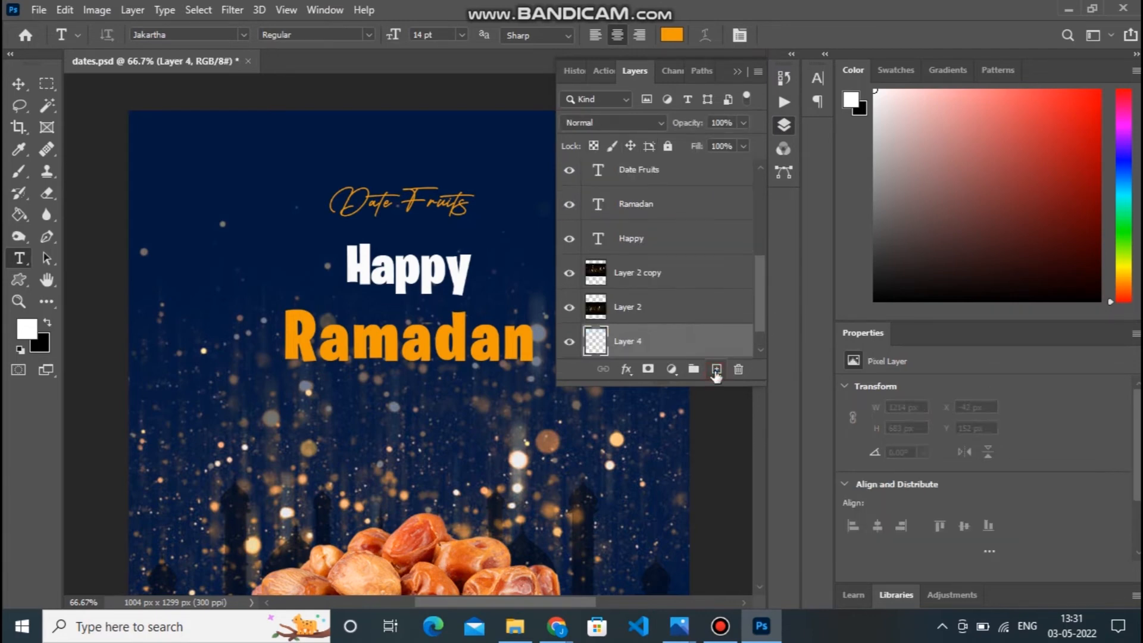
left_click(21, 171)
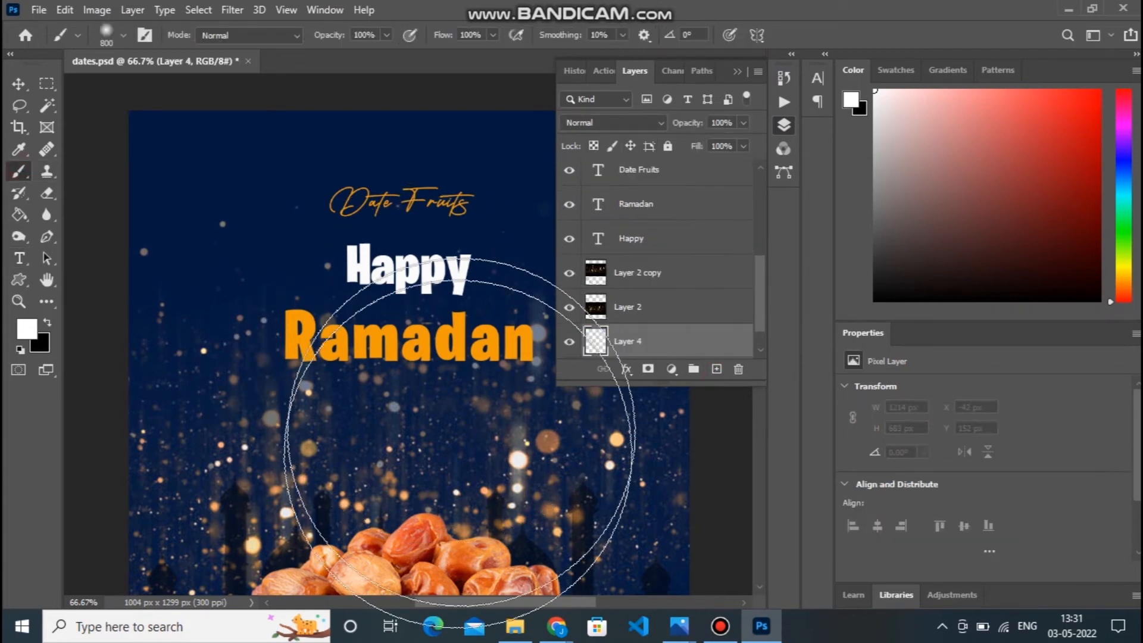
left_click(388, 409)
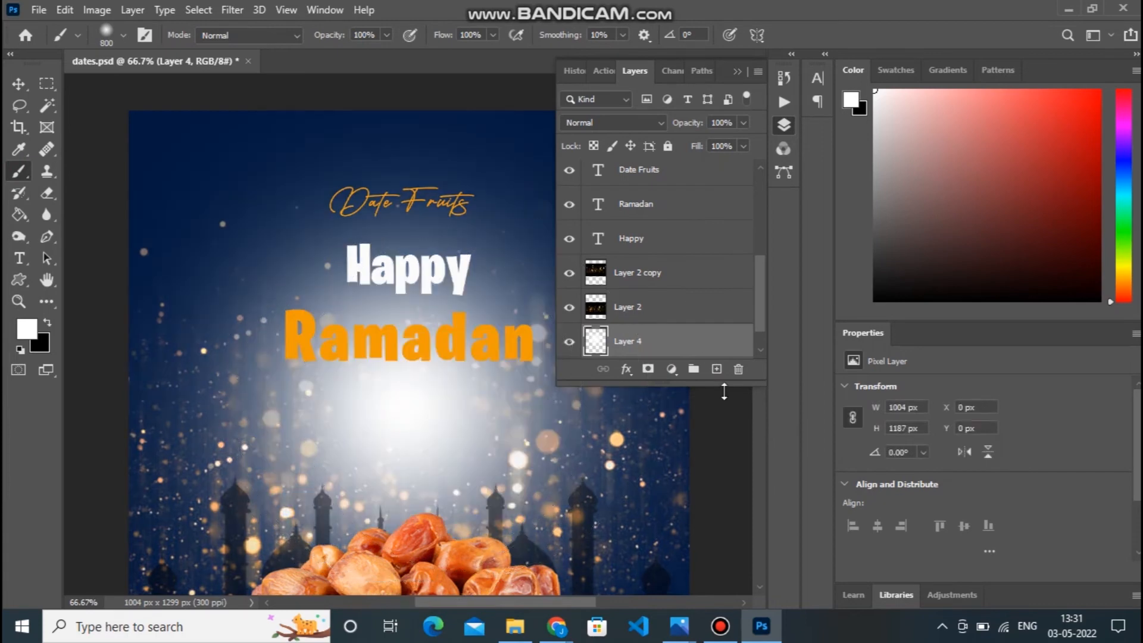
Reduce the fill of the white glow layer to 38%.
left_click(743, 147)
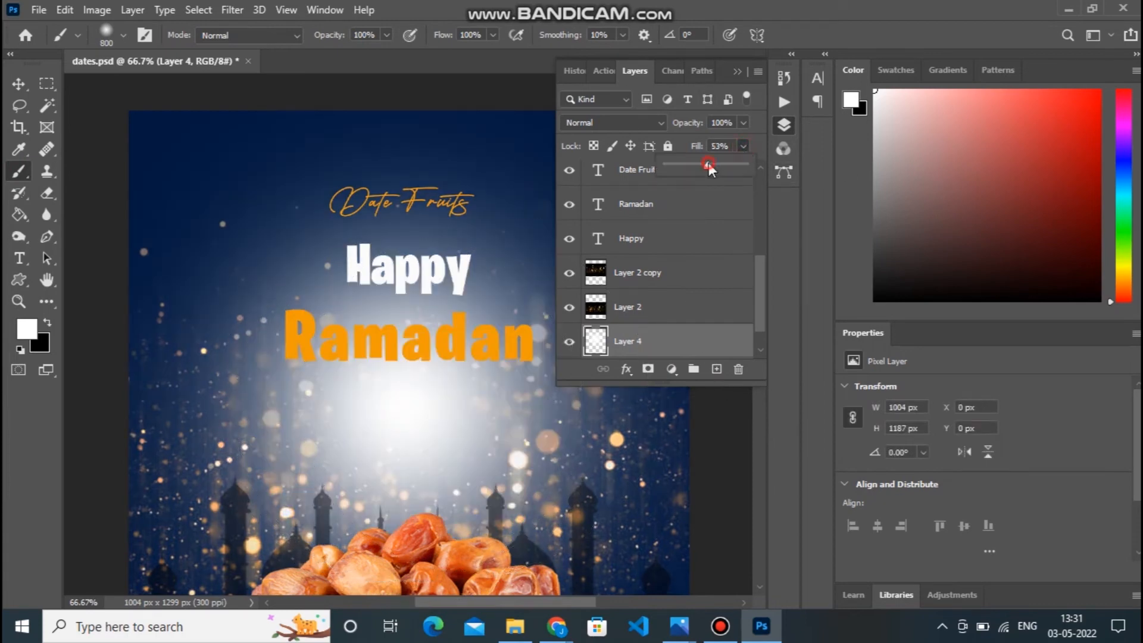
left_click_drag(708, 165, 703, 164)
left_click(696, 165)
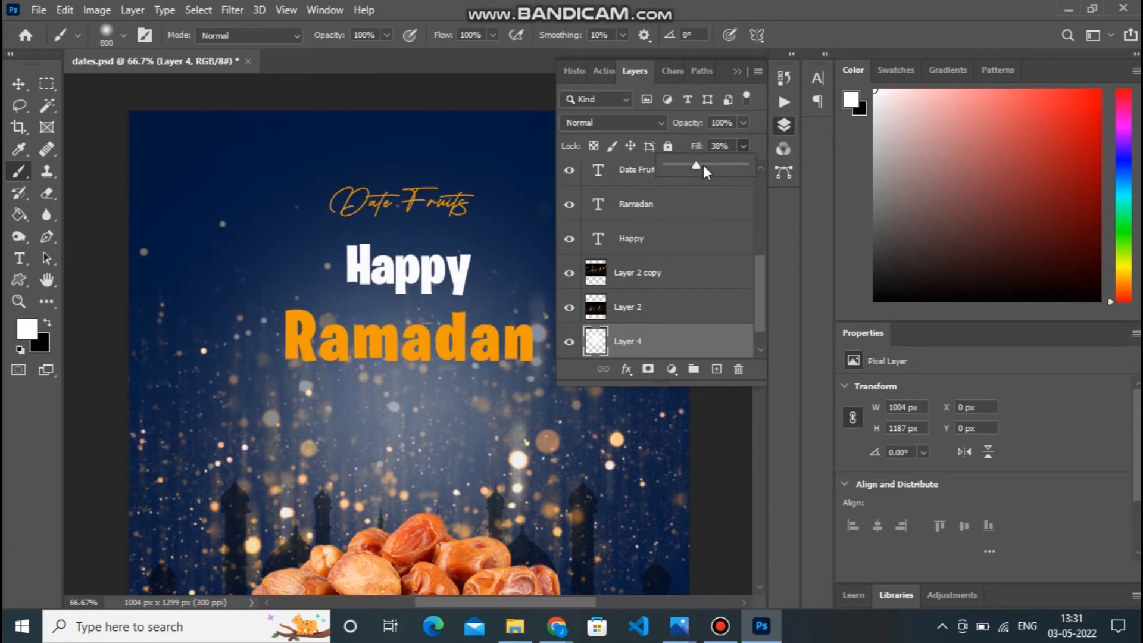
left_click(20, 84)
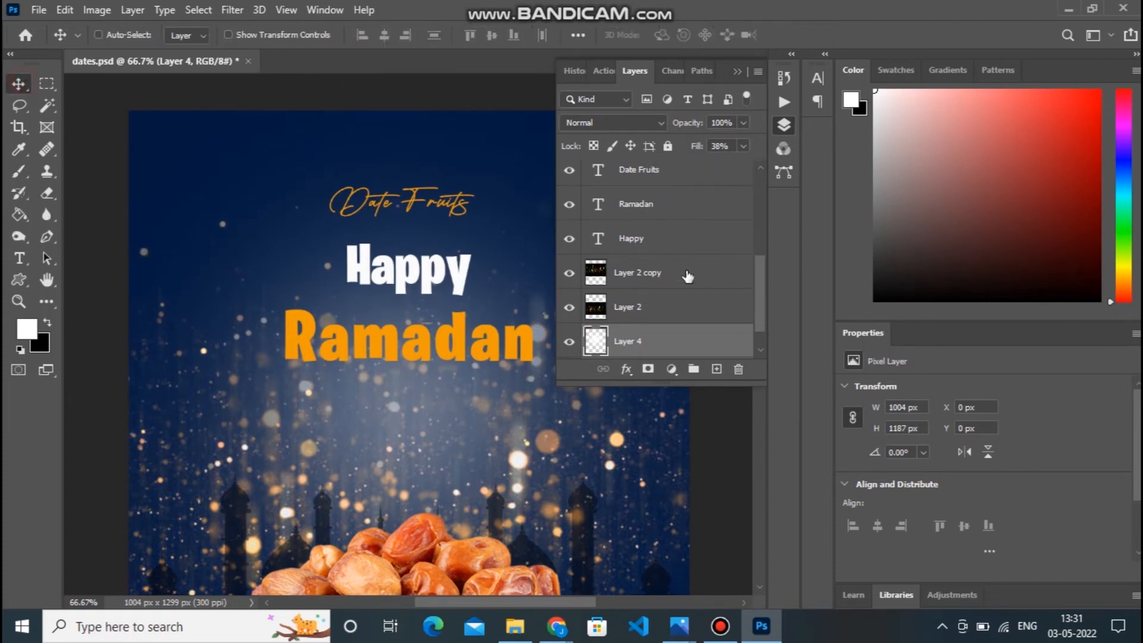
scroll(761, 308, "down", 1)
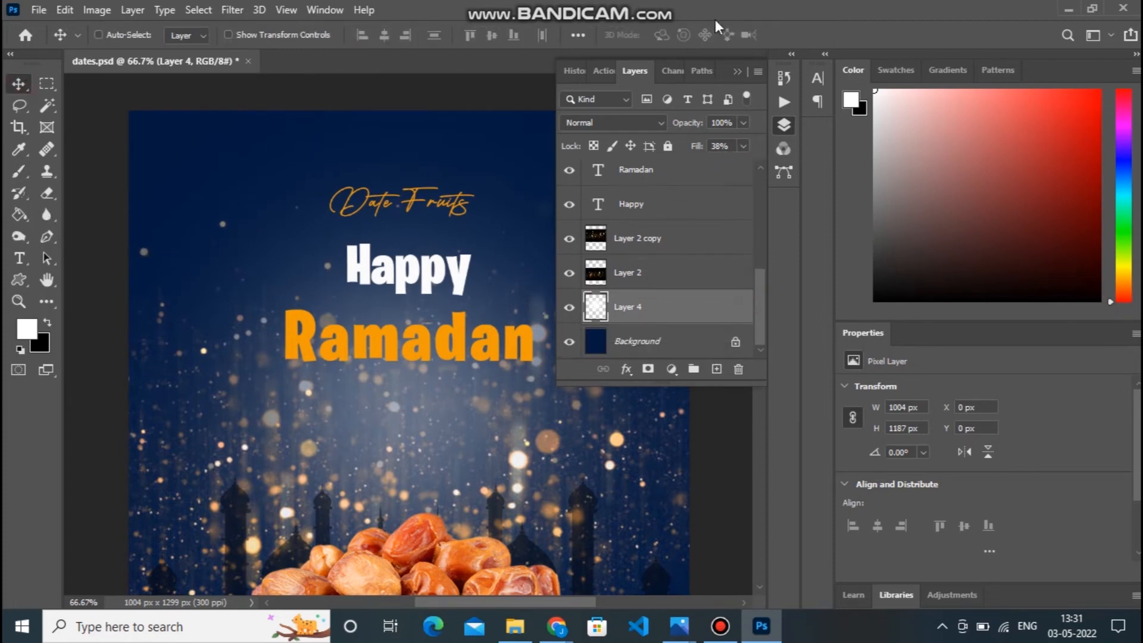
left_click(736, 71)
Enlarge the glow layer to about 1141 × 1349 px and shift it down behind the bowl, at X -42 px and Y 163 px.
scroll(757, 298, "down", 3)
key("ctrl+t")
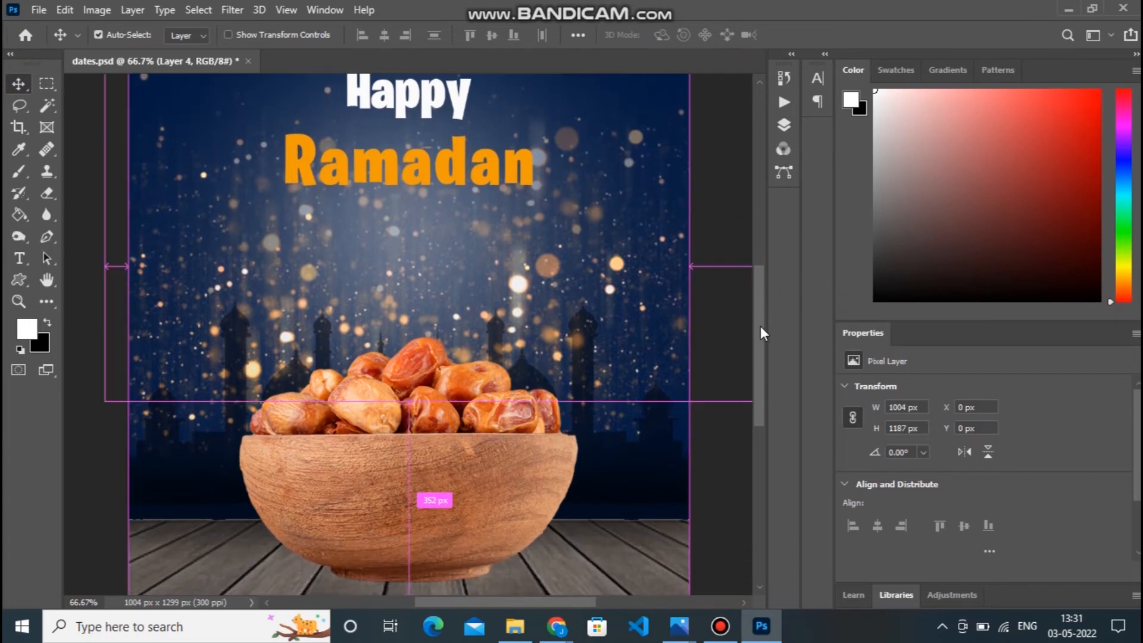
key("ctrl+minus")
key("ctrl+minus")
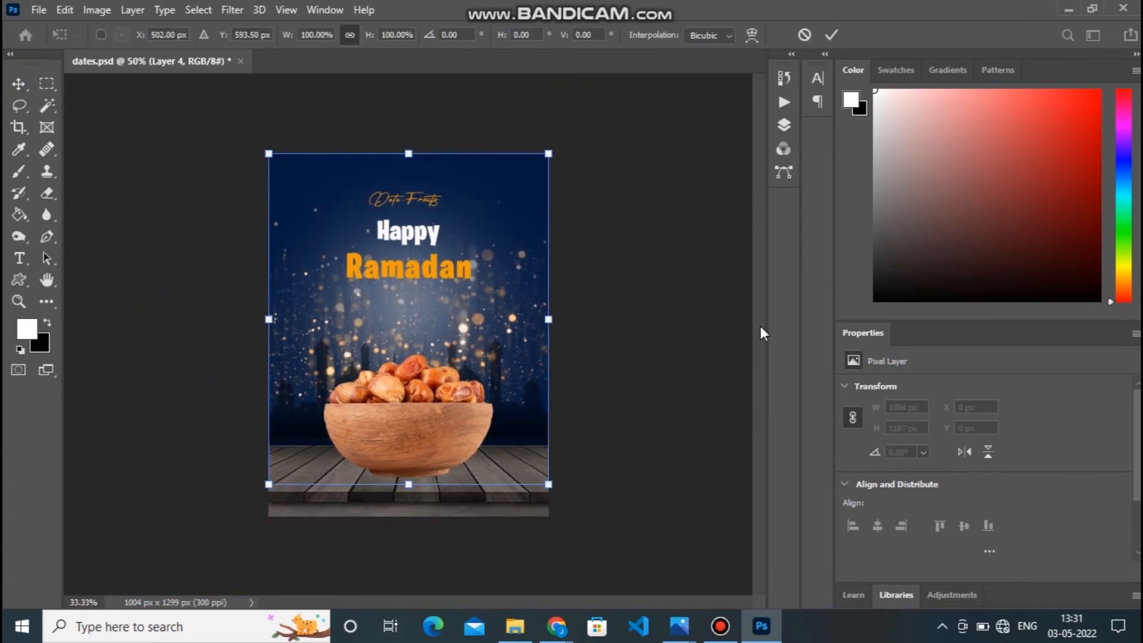
left_click_drag(268, 154, 250, 130)
left_click_drag(424, 295, 433, 374)
key("Return")
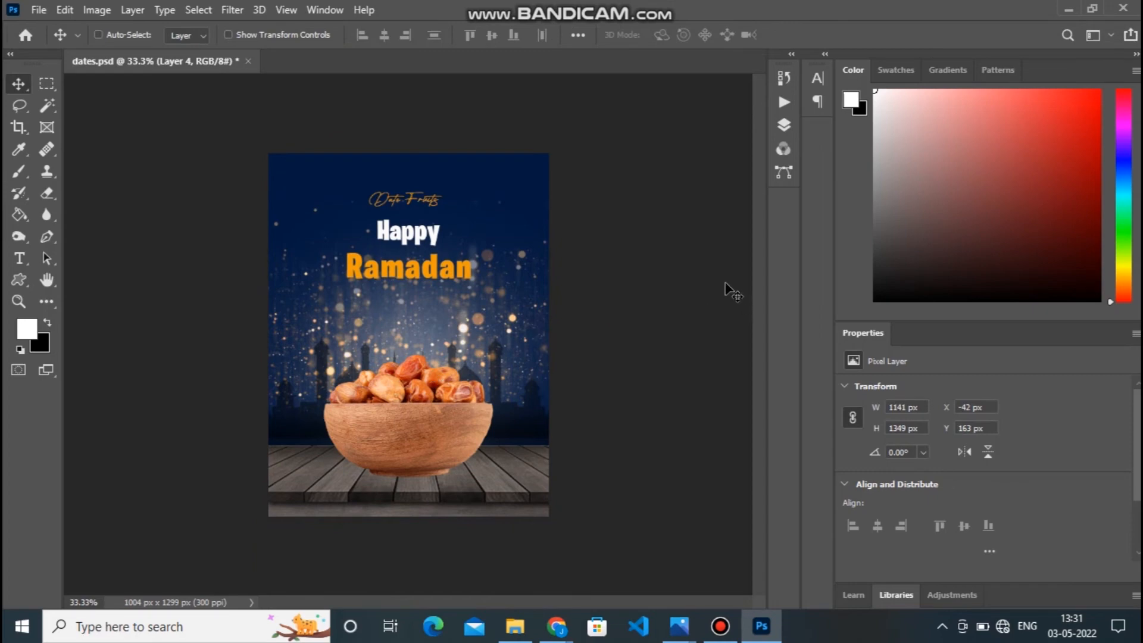
Place the lantern image kissclipart-eid-al-fitr-c0eb18c8b5c941df.png from the Downloads folder as an embedded object.
key("ctrl+plus")
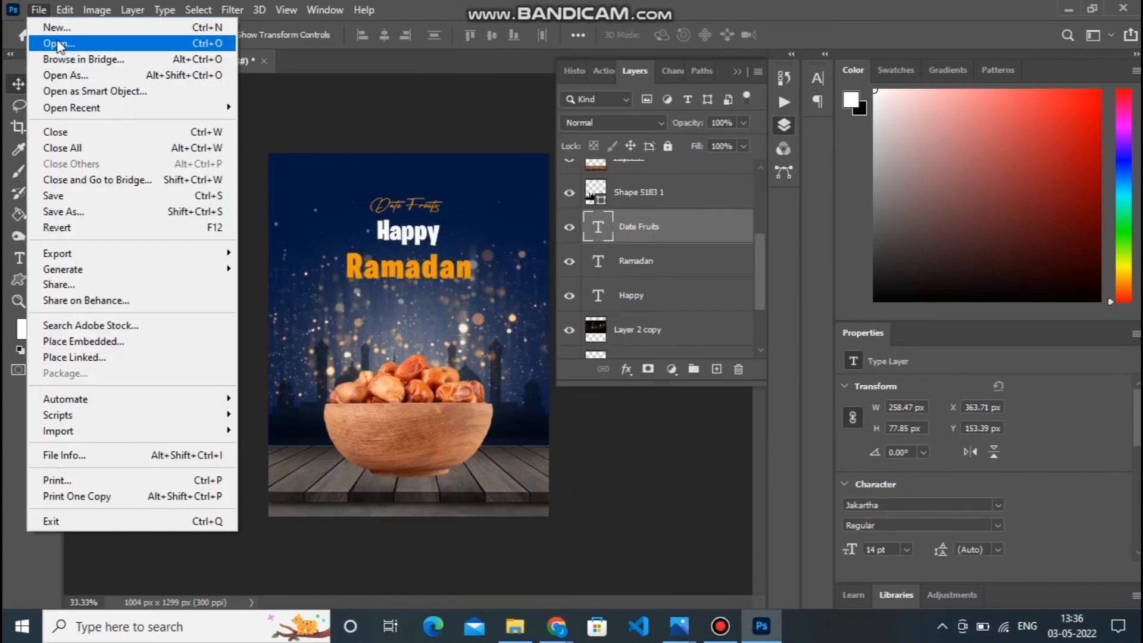
left_click(134, 343)
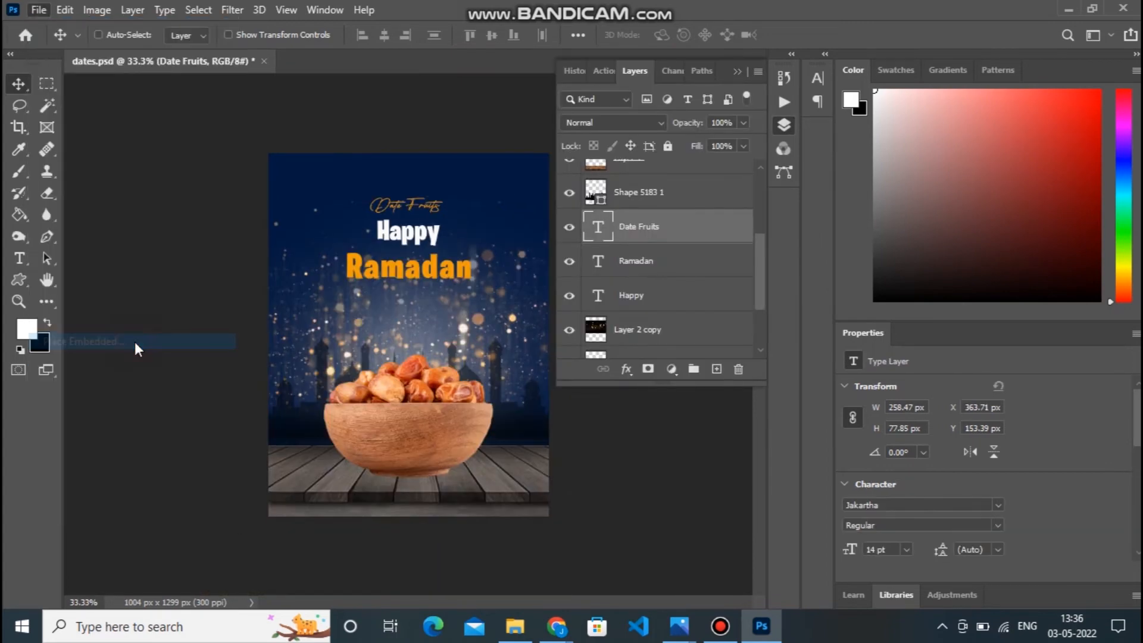
left_click(77, 211)
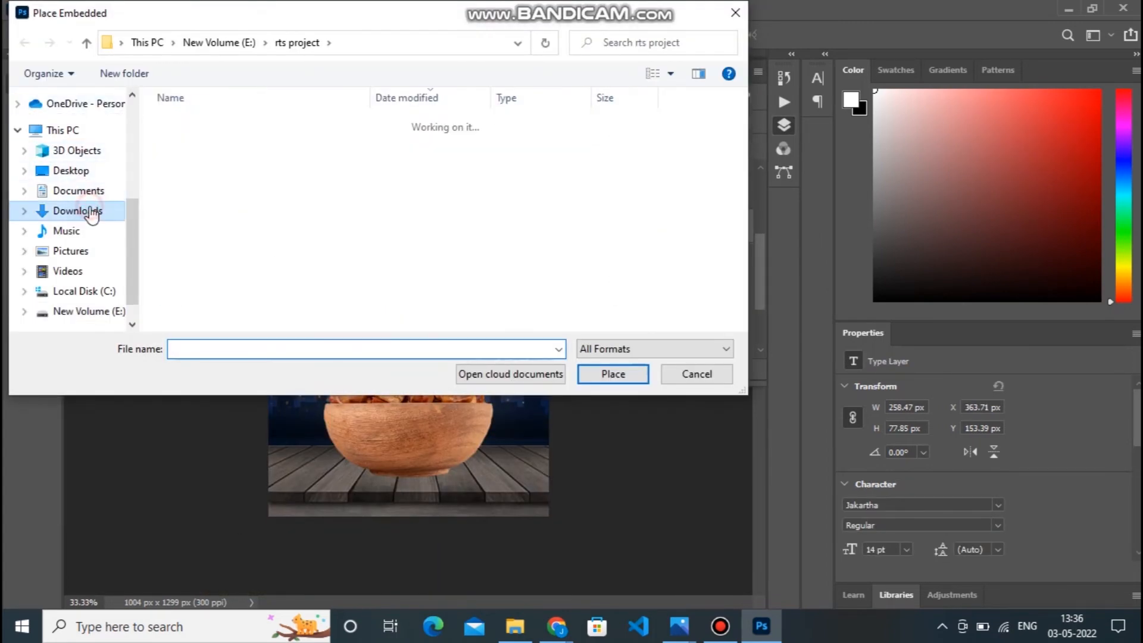
left_click(341, 146)
left_click(612, 374)
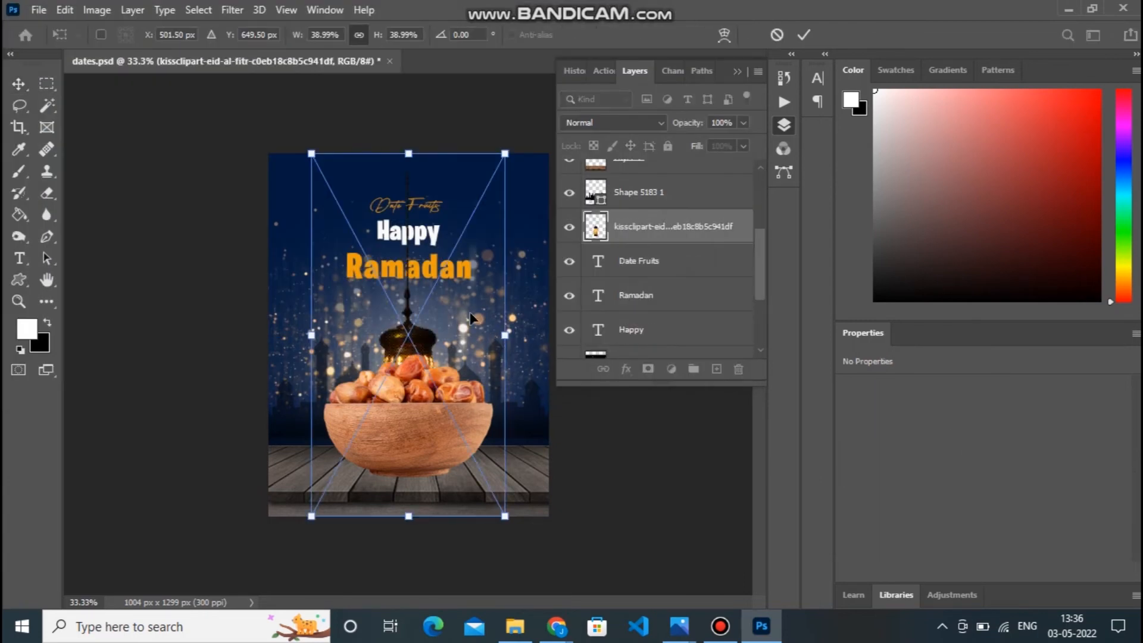
Scale the lantern down to about 120 × 265 px and hang it from the poster's top edge, left of the text.
left_click_drag(311, 151, 356, 238)
left_click_drag(410, 309, 310, 214)
left_click_drag(254, 144, 289, 190)
key("Return")
Duplicate the lantern and hang the copy on the poster's right side, at about X 806 px and Y 0 px.
left_click_drag(316, 253, 518, 207)
key("ctrl+plus")
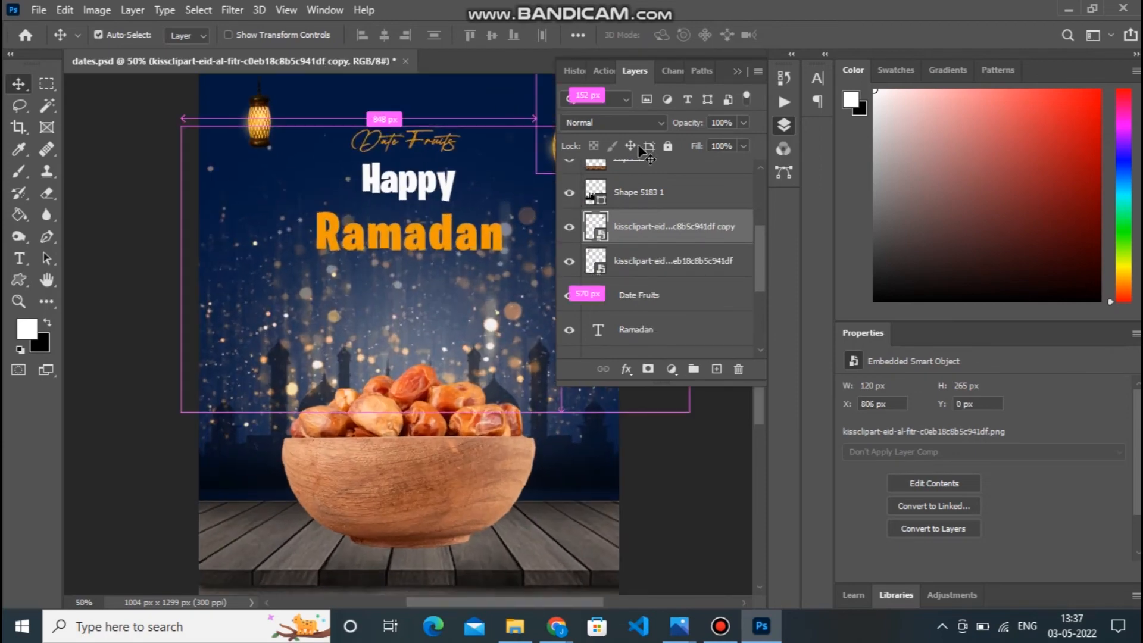
left_click(733, 70)
Add an empty layer directly above the Hue/Saturation 1 adjustment and ready the Brush tool with black as the foreground color.
left_click_drag(759, 276, 756, 309)
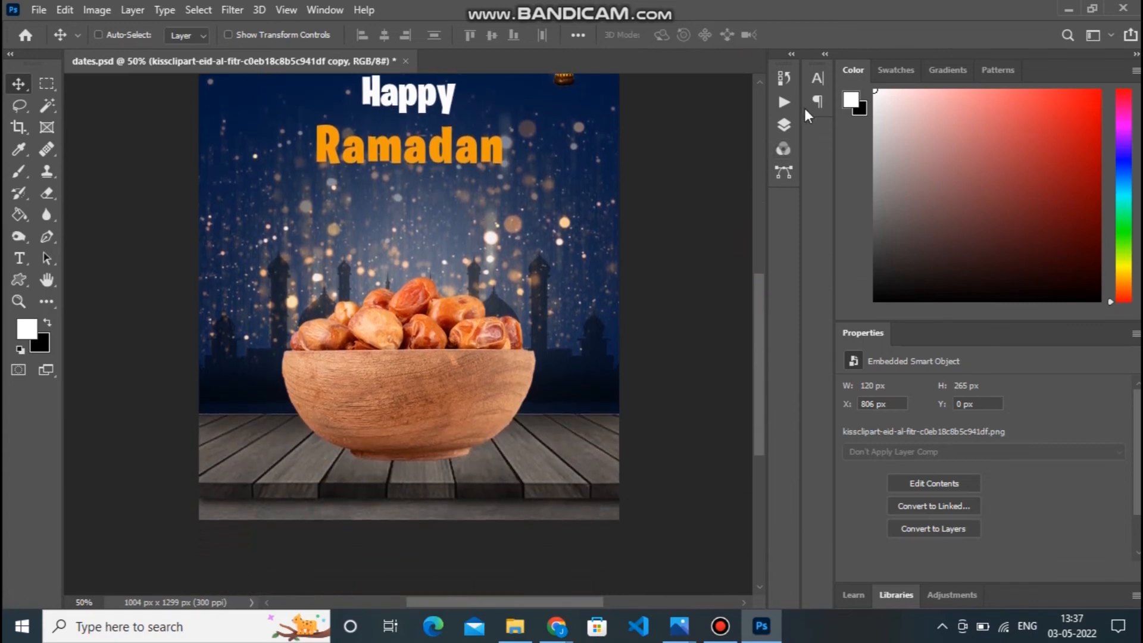
left_click(20, 171)
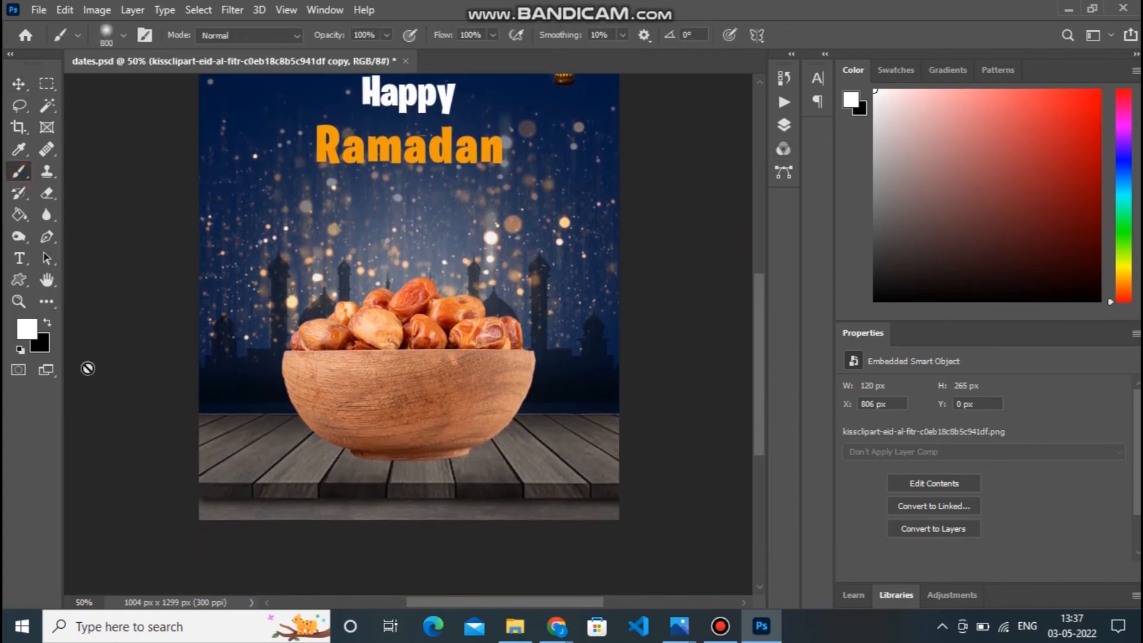
left_click(47, 323)
left_click(784, 125)
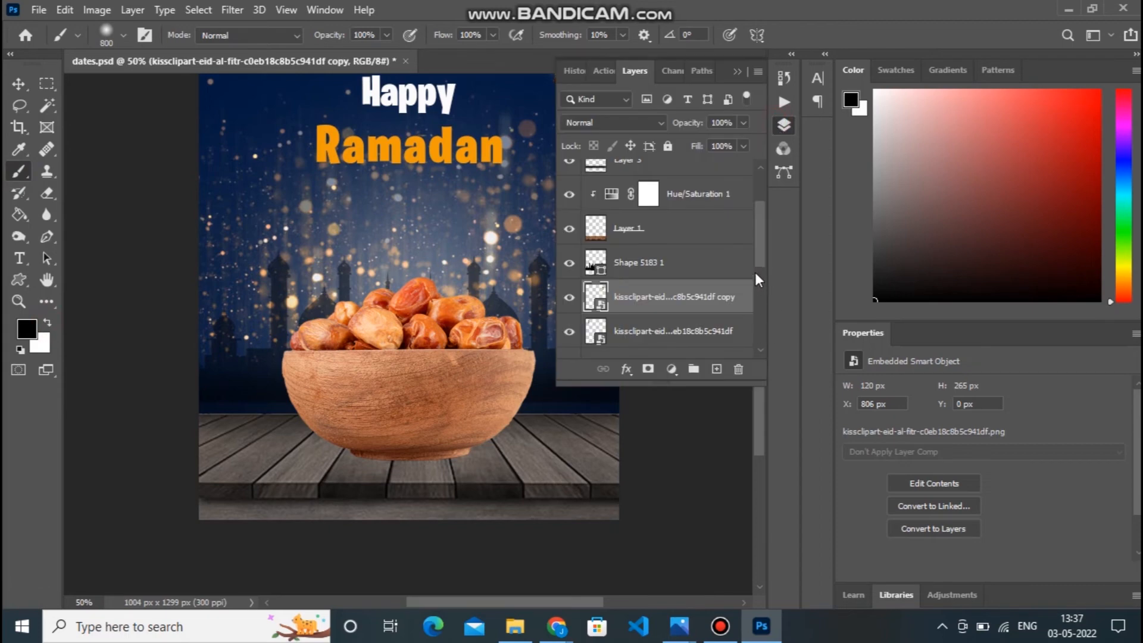
scroll(754, 273, "down", 1)
left_click(683, 260)
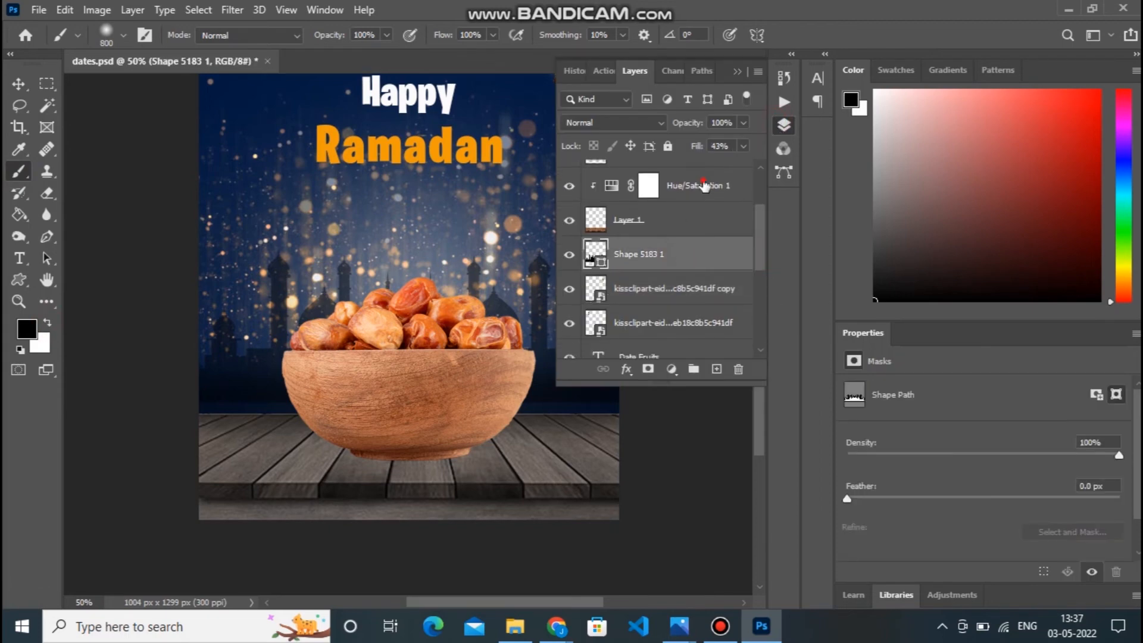
left_click(704, 186)
left_click(715, 369)
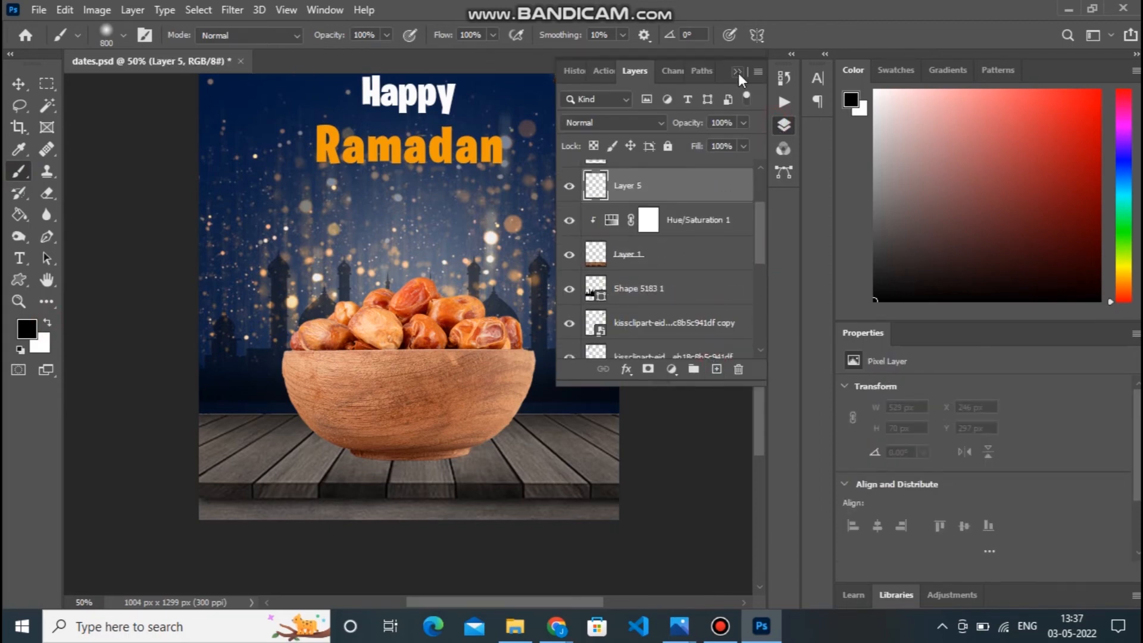
Paint one large soft black spot, squash it to 32.79% height and move it under the bowl's base as a shadow.
left_click(738, 73)
left_click(411, 247)
key("ctrl+t")
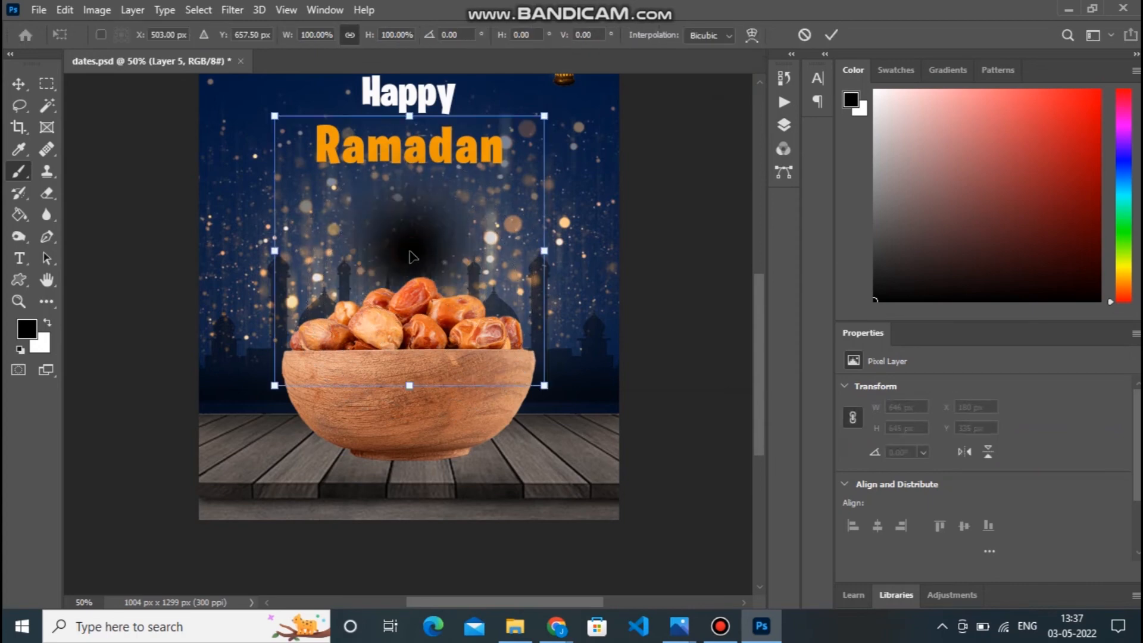
left_click_drag(409, 115, 417, 297)
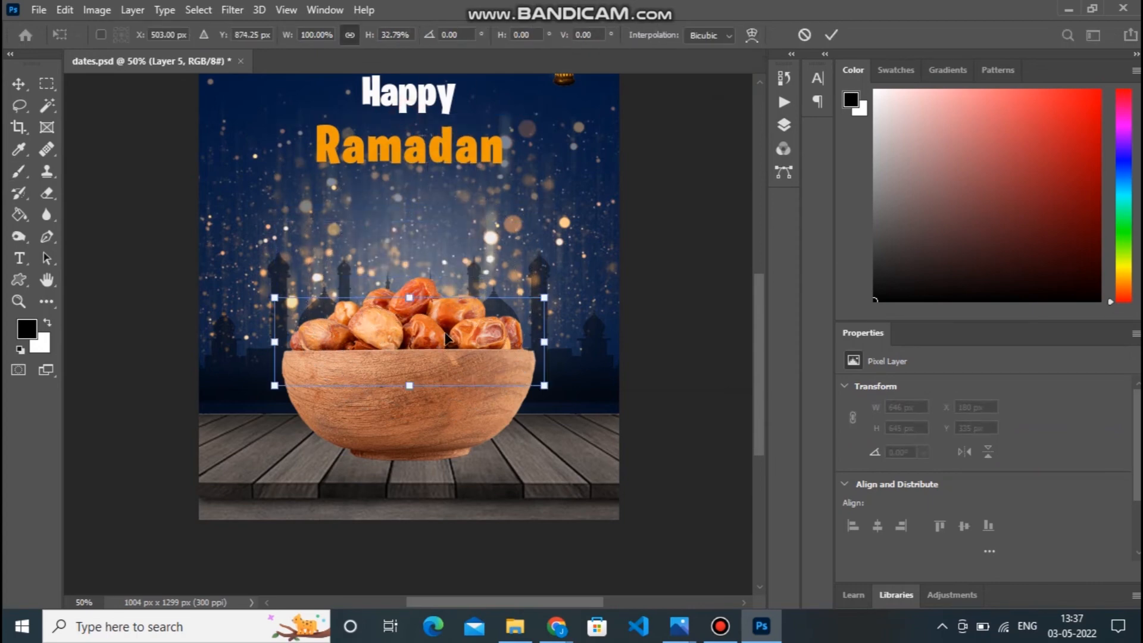
left_click_drag(433, 340, 430, 463)
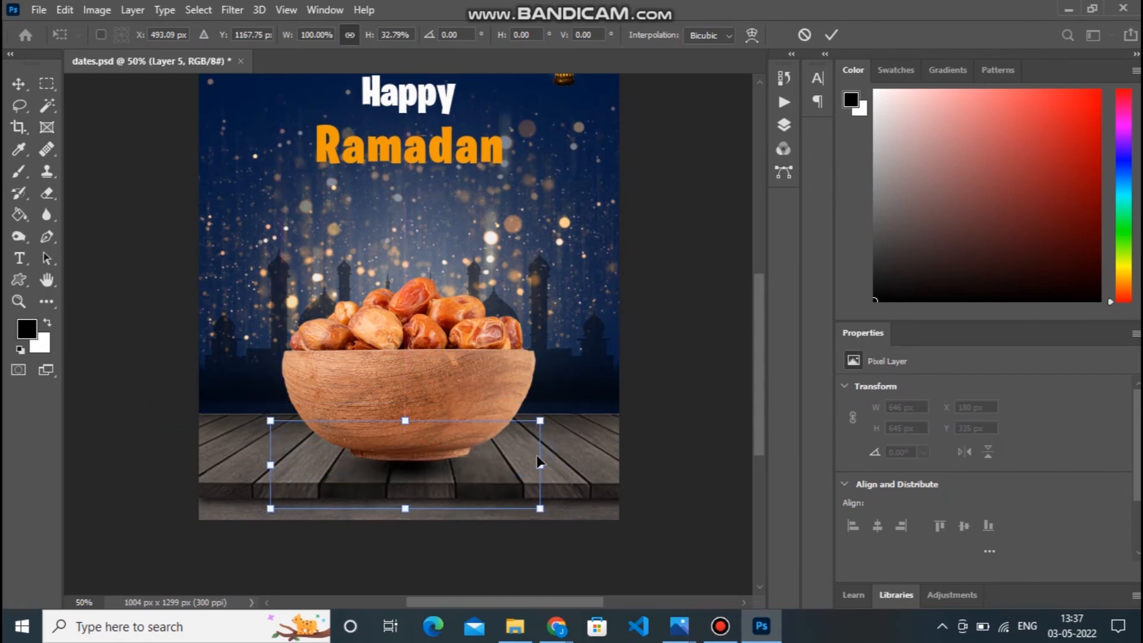
Stretch the bowl's shadow sideways across the table to about 1246 × 211 px, at X -118 px and Y 1062 px.
left_click_drag(538, 468, 573, 460)
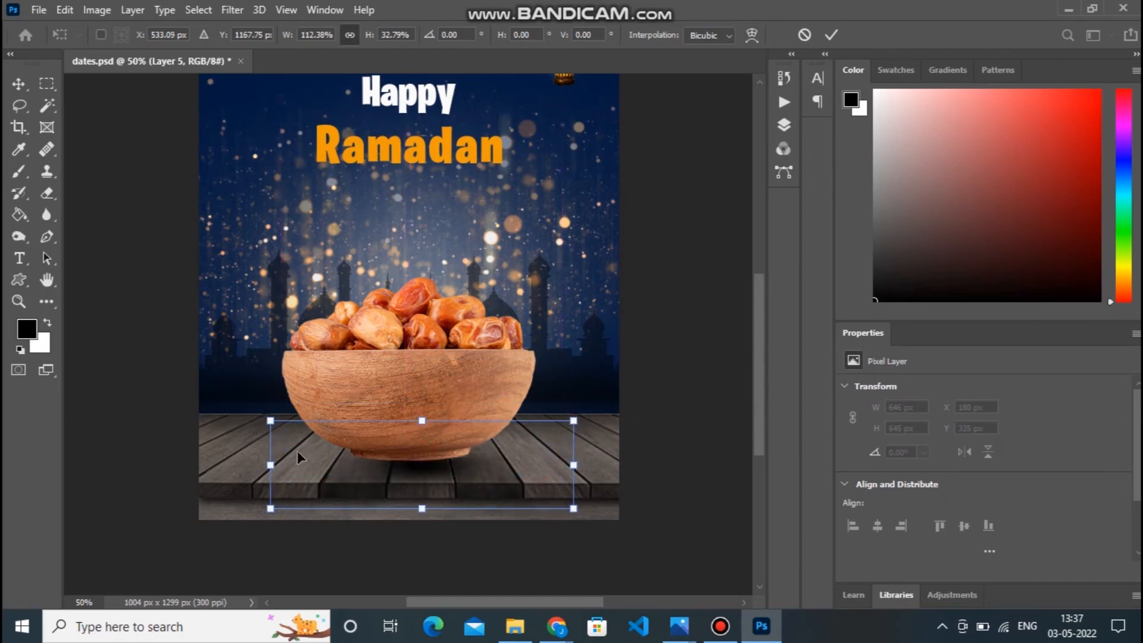
left_click_drag(272, 465, 181, 465)
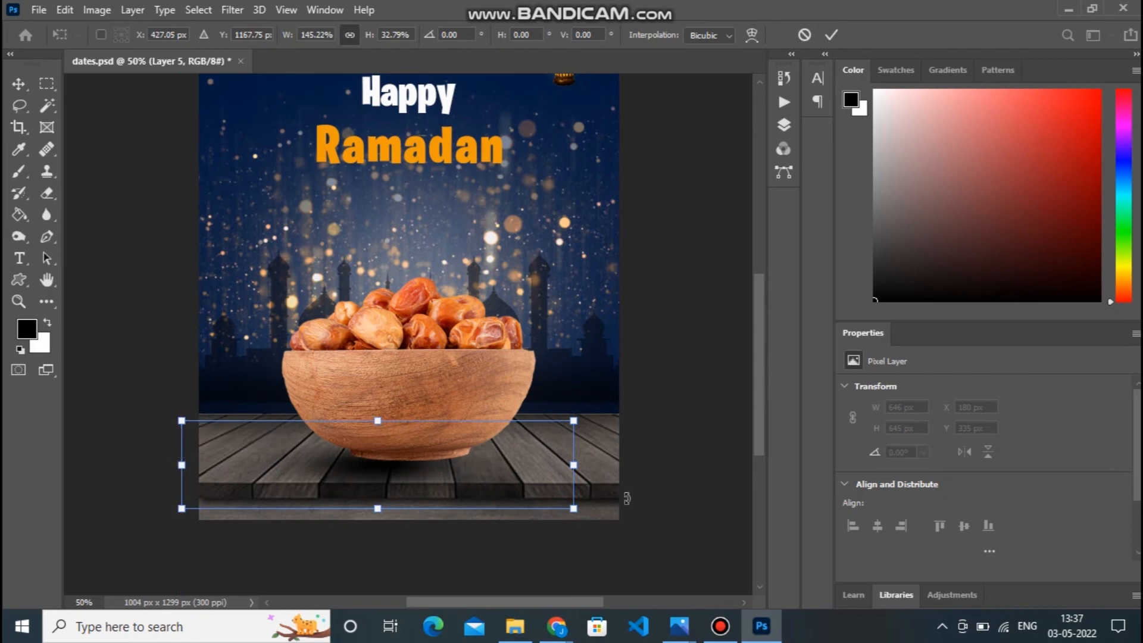
left_click_drag(573, 468, 619, 464)
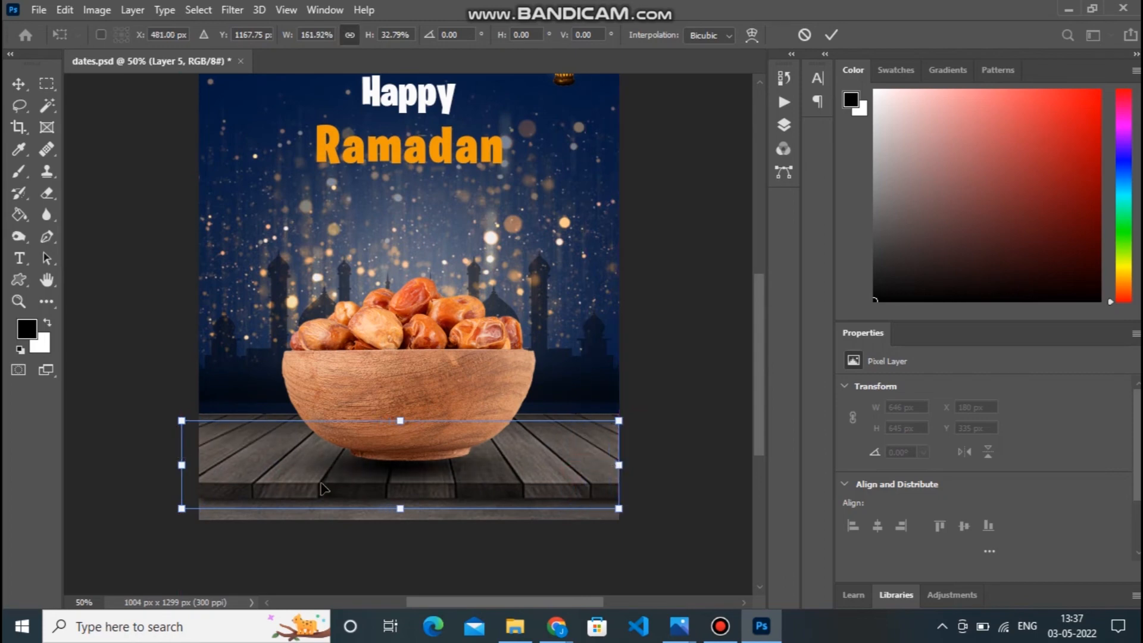
left_click_drag(183, 468, 146, 465)
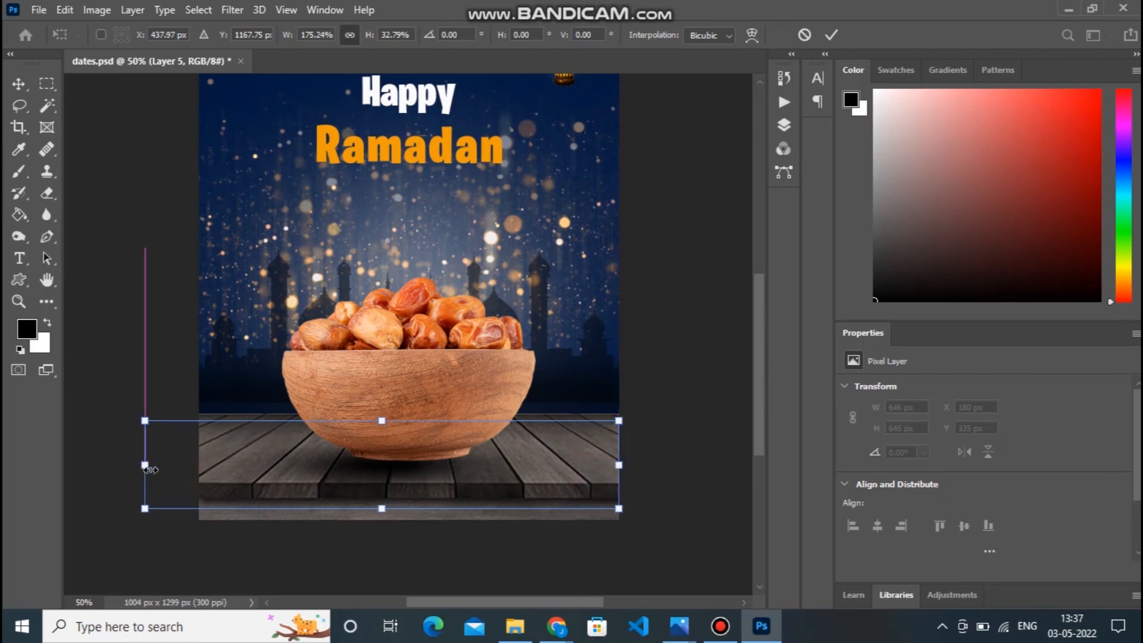
left_click_drag(619, 462, 673, 462)
key("Return")
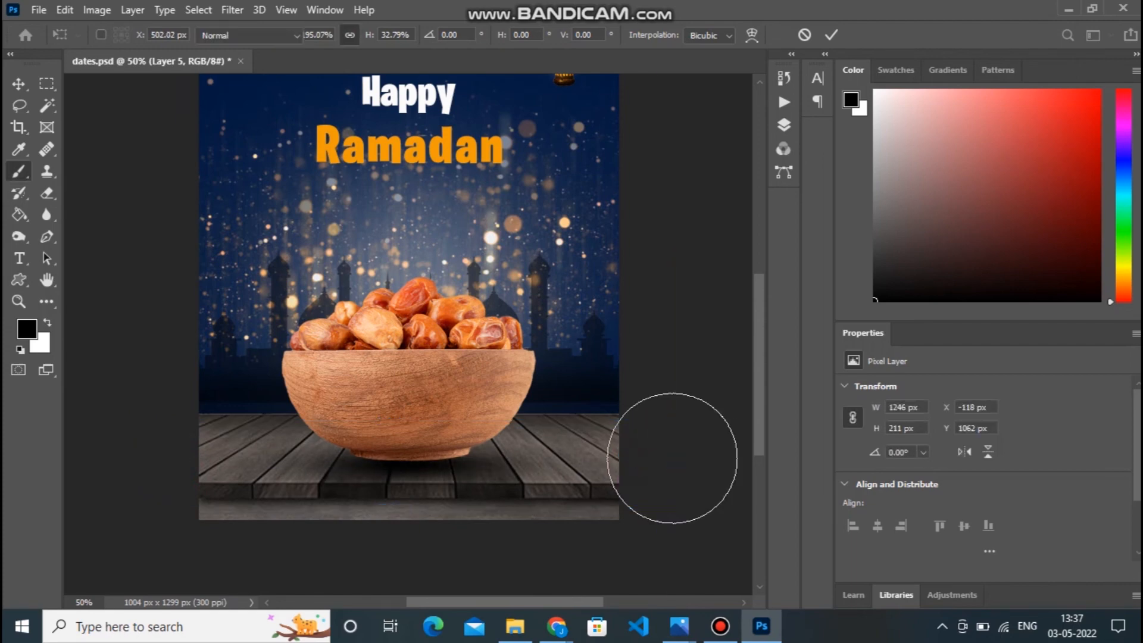
Examine the bowl's new shadow and the overall poster composition at several magnifications.
key("ctrl+minus")
key("ctrl+plus")
key("ctrl+plus")
key("ctrl+plus")
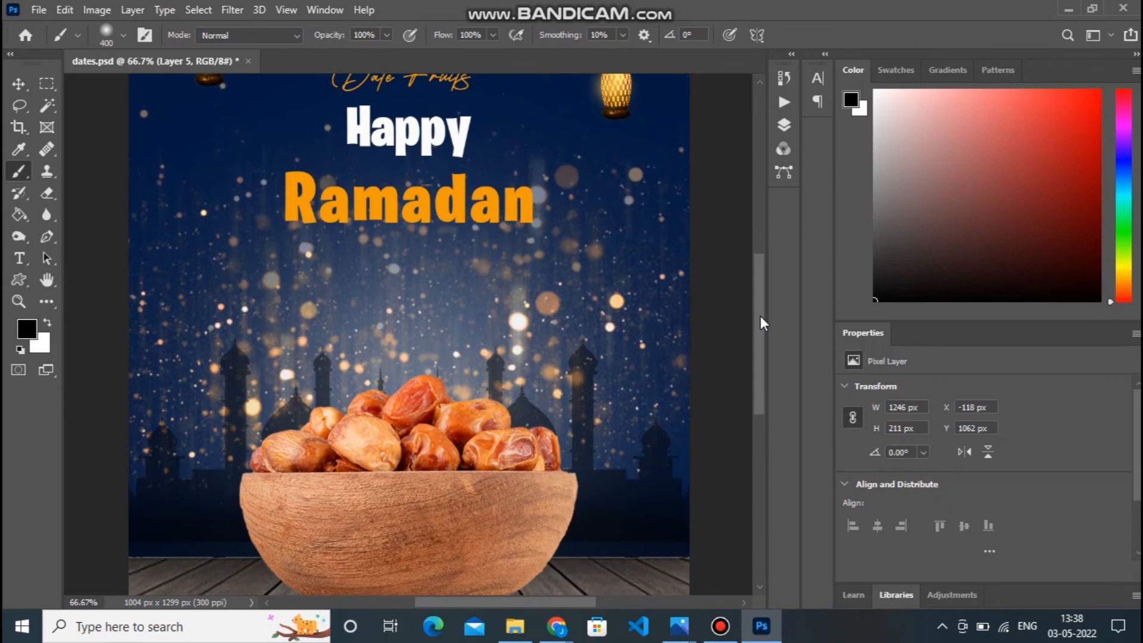
scroll(761, 322, "down", 2)
key("ctrl+minus")
key("ctrl+minus")
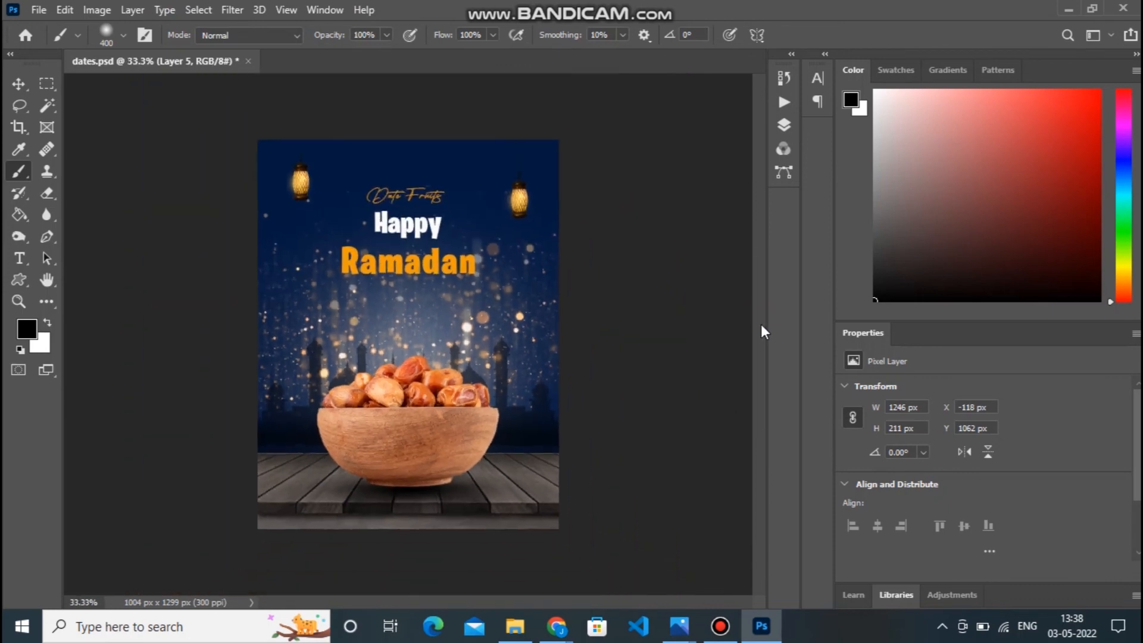
key("ctrl+plus")
Open the date bowl layer in the Camera Raw Filter and set Exposure -0.20, Contrast +25, Highlights +17 and Shadows -11.
left_click(784, 126)
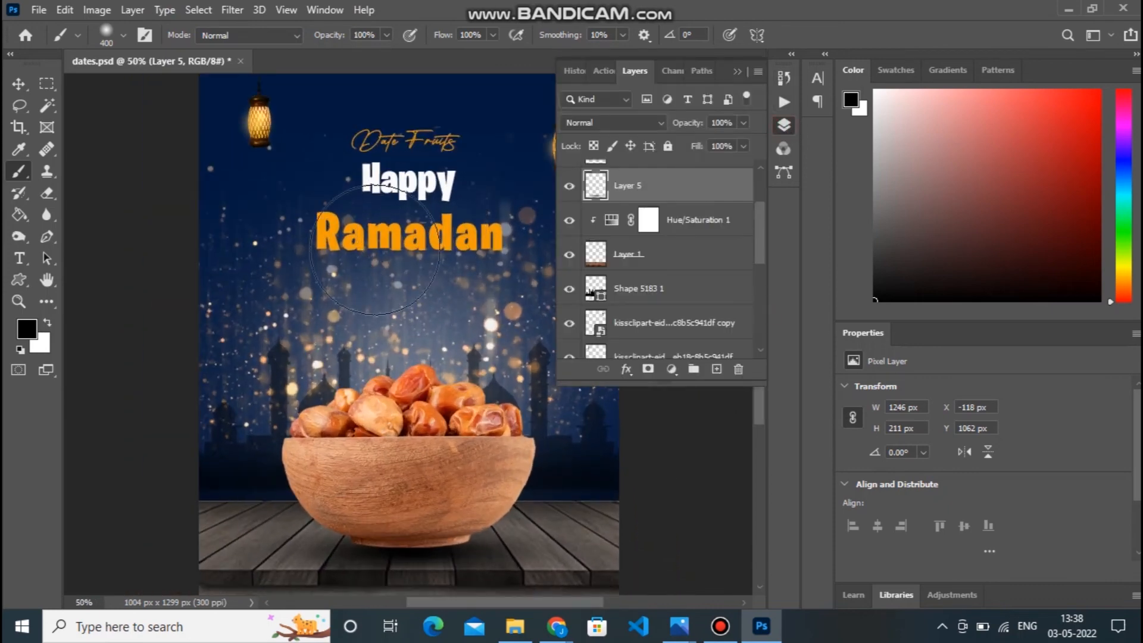
left_click(9, 85)
right_click(421, 490)
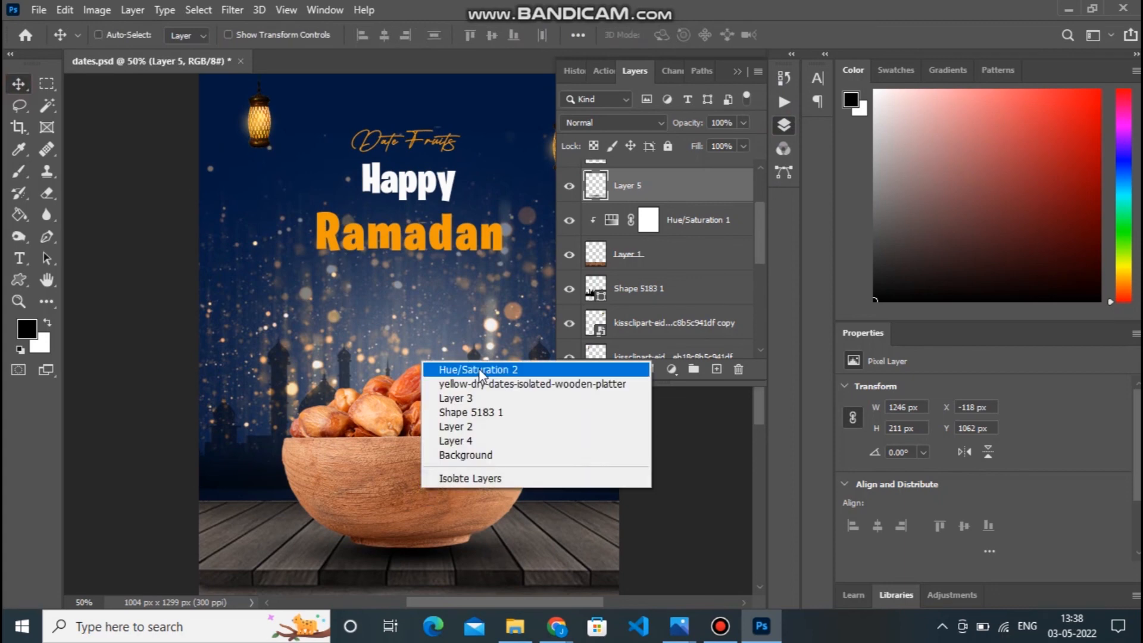
left_click(486, 385)
left_click(198, 10)
mouse_move(249, 8)
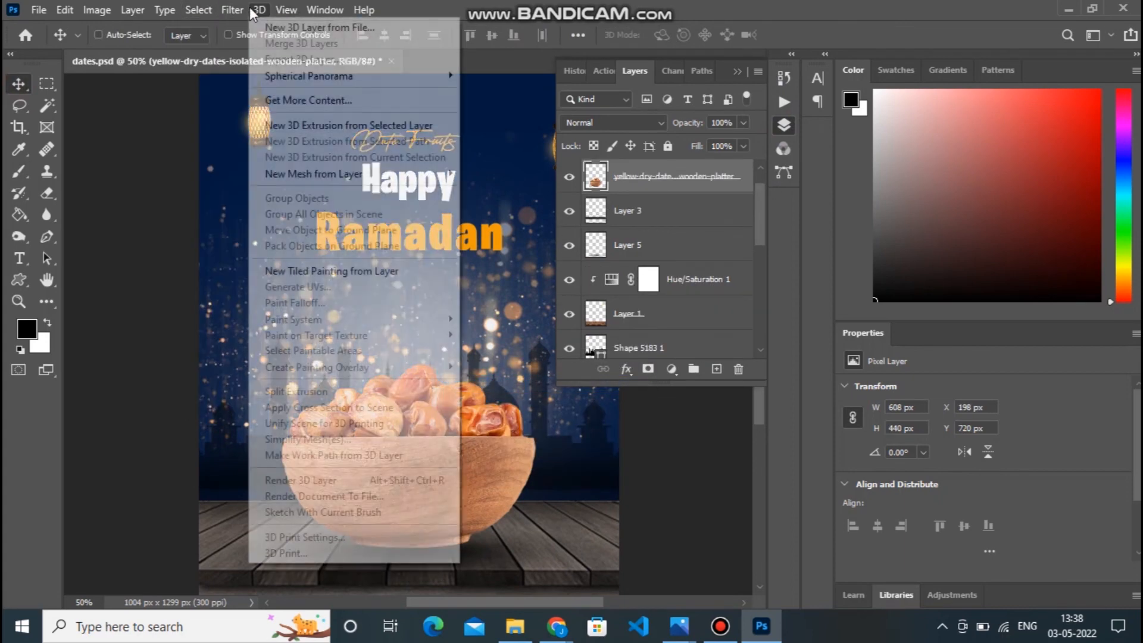
left_click(288, 109)
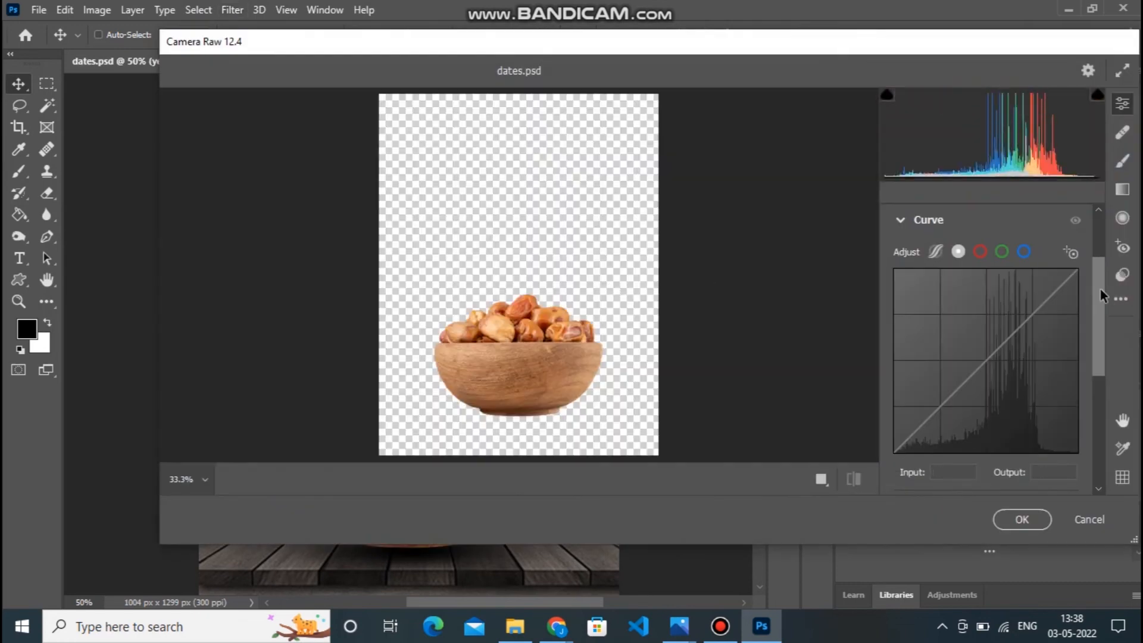
left_click_drag(1099, 288, 1099, 259)
scroll(1031, 266, "up", 3)
left_click(954, 288)
left_click_drag(988, 356, 977, 433)
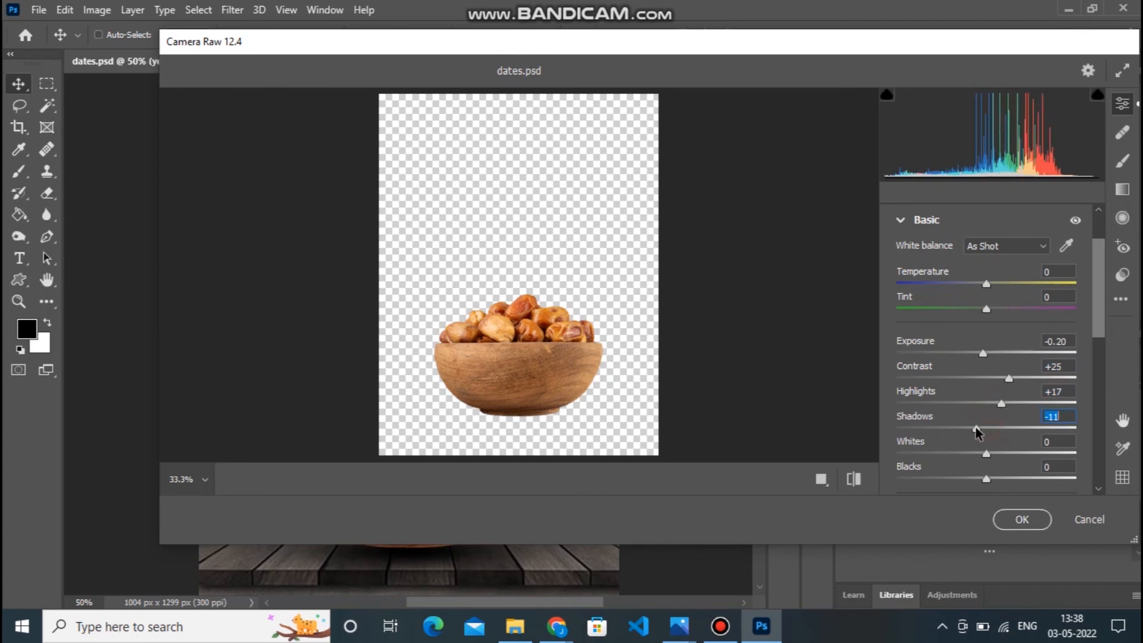
Set the bowl's Blacks to -16, Texture to +17 and Clarity to +18.
left_click_drag(1101, 310, 1102, 352)
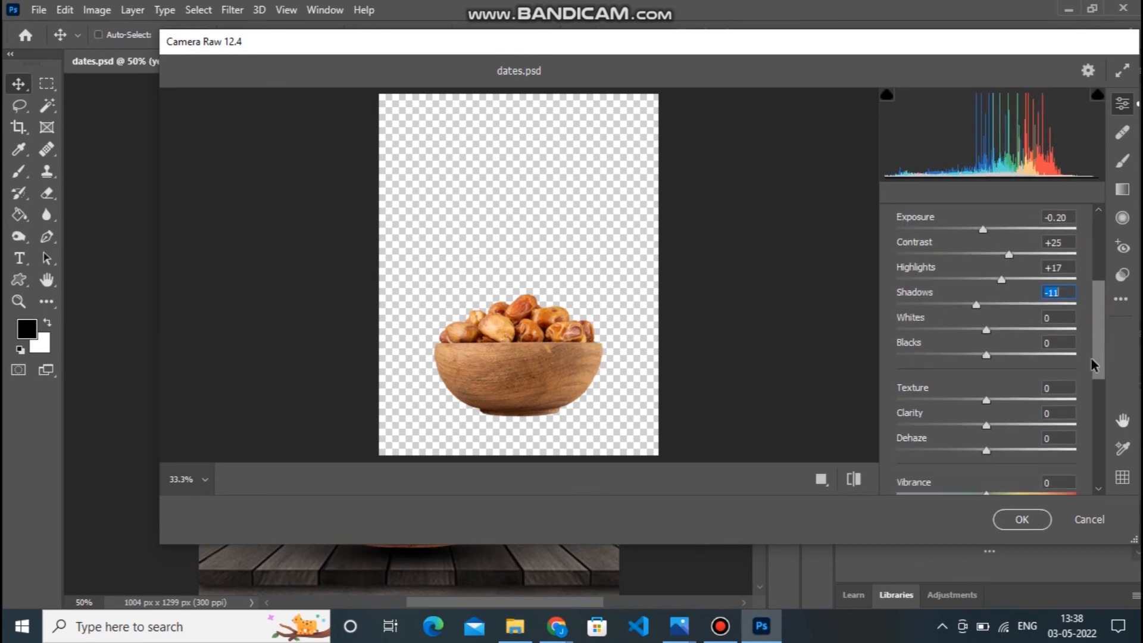
mouse_move(986, 359)
left_mouse_down()
mouse_move(1003, 358)
mouse_move(971, 356)
left_mouse_up()
left_click_drag(998, 402, 1001, 426)
left_click(986, 424)
Boost the bowl's color intensity, darken its shadows slightly with a low point on the tone curve, and apply the filter.
left_click_drag(1101, 372, 1094, 398)
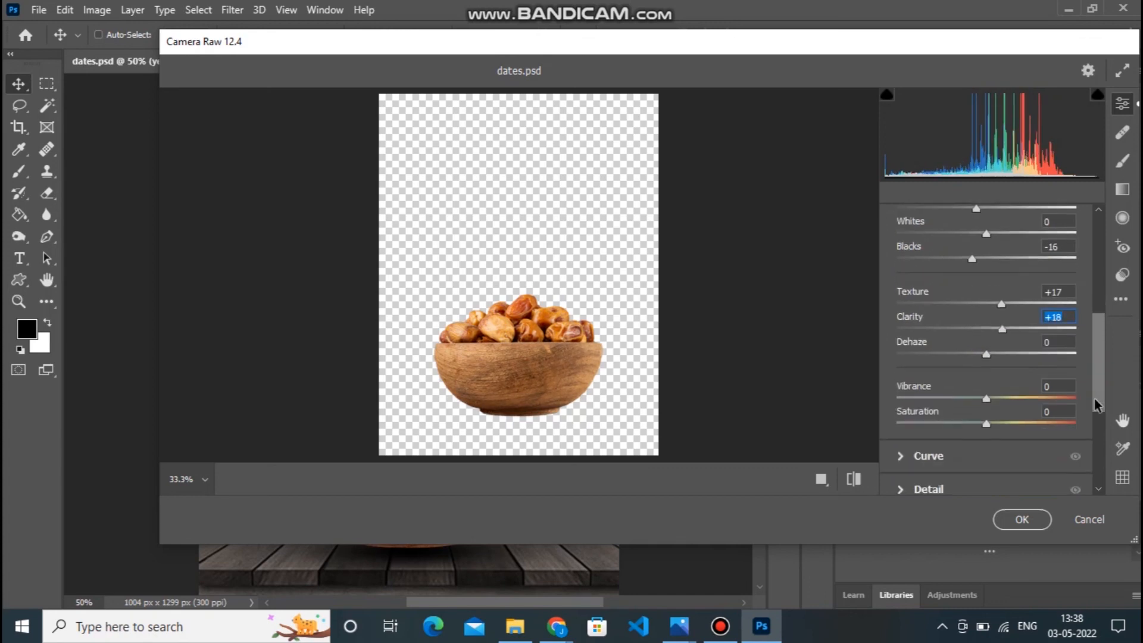
left_click_drag(986, 424, 1004, 400)
left_click_drag(1094, 340, 1094, 389)
left_click(899, 309)
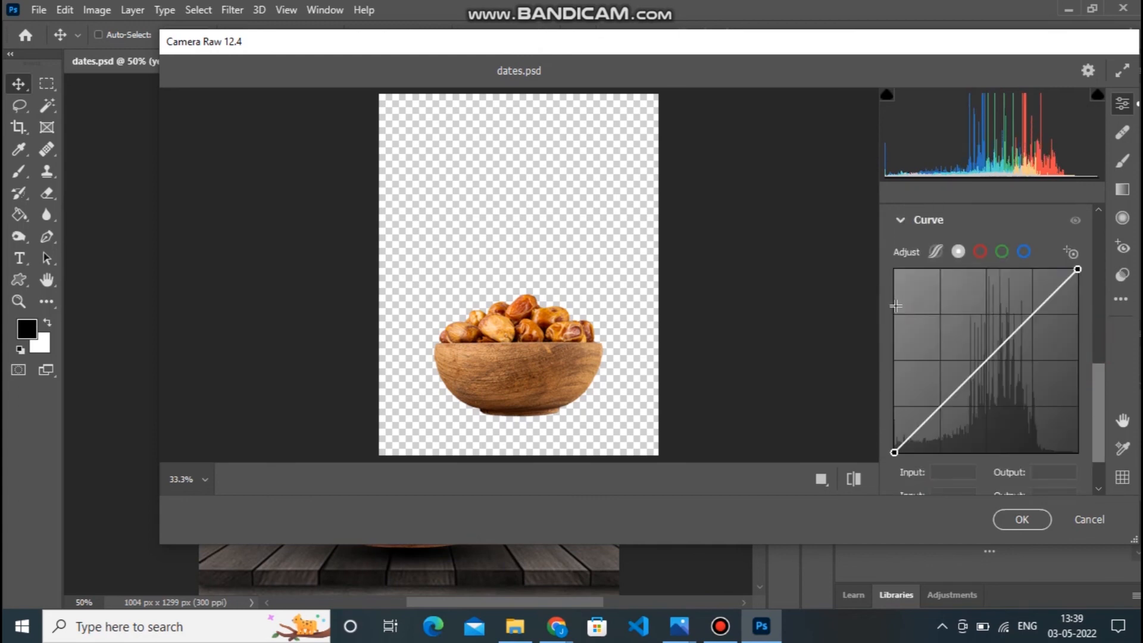
left_click_drag(934, 413, 937, 419)
left_click(1021, 519)
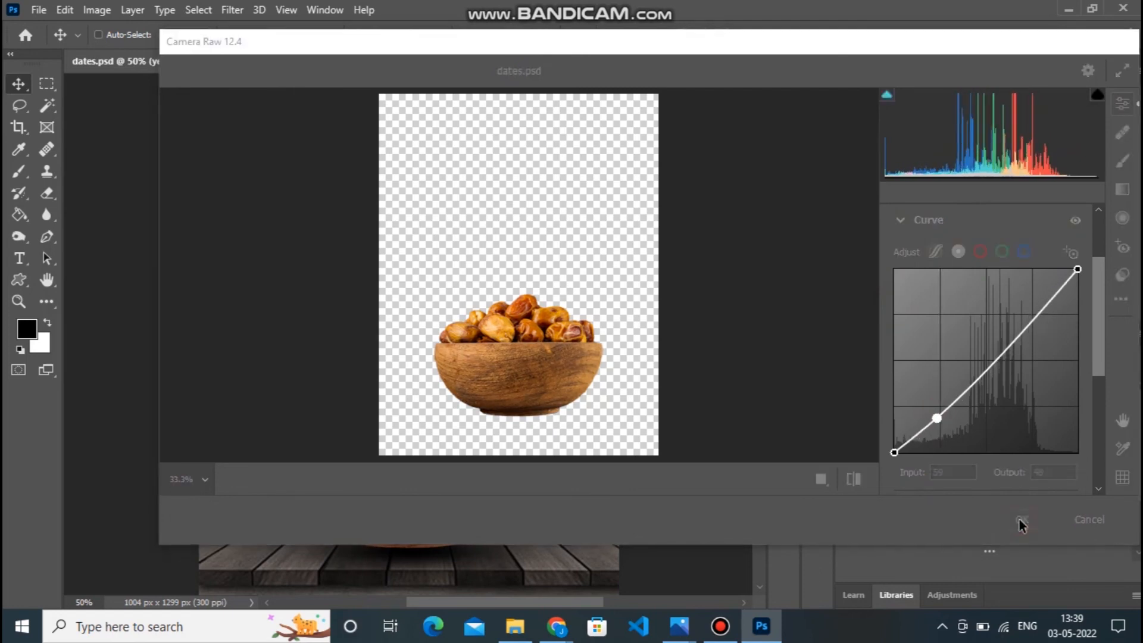
key("ctrl+minus")
key("ctrl+plus")
key("ctrl+plus")
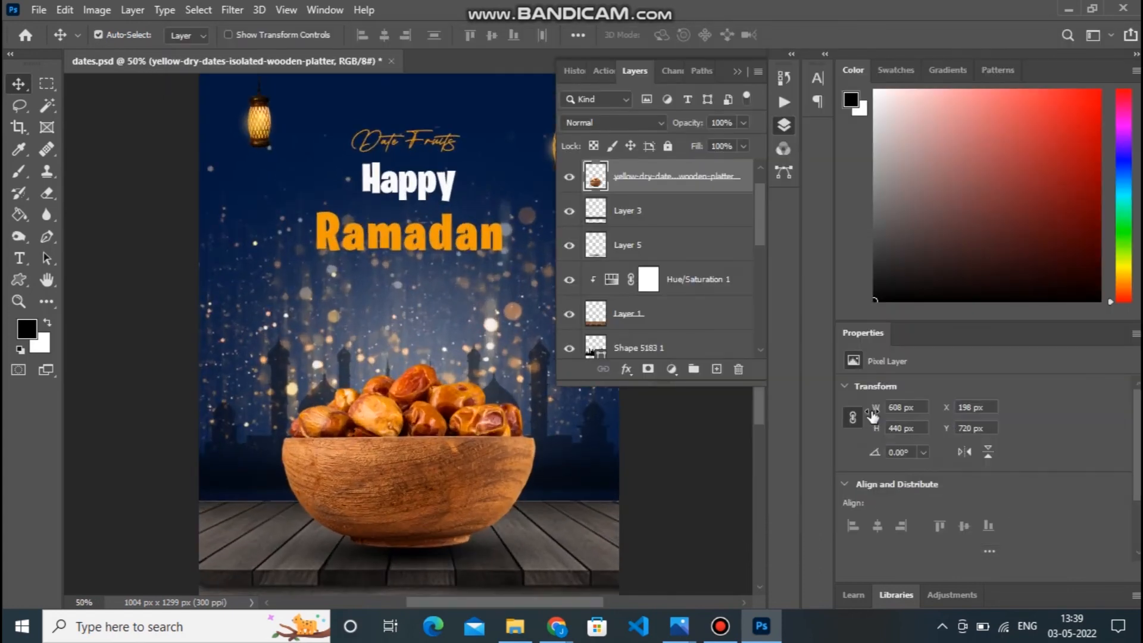
Move the "Ramadan" text down to about X 281 px, Y 401 px.
left_click(736, 69)
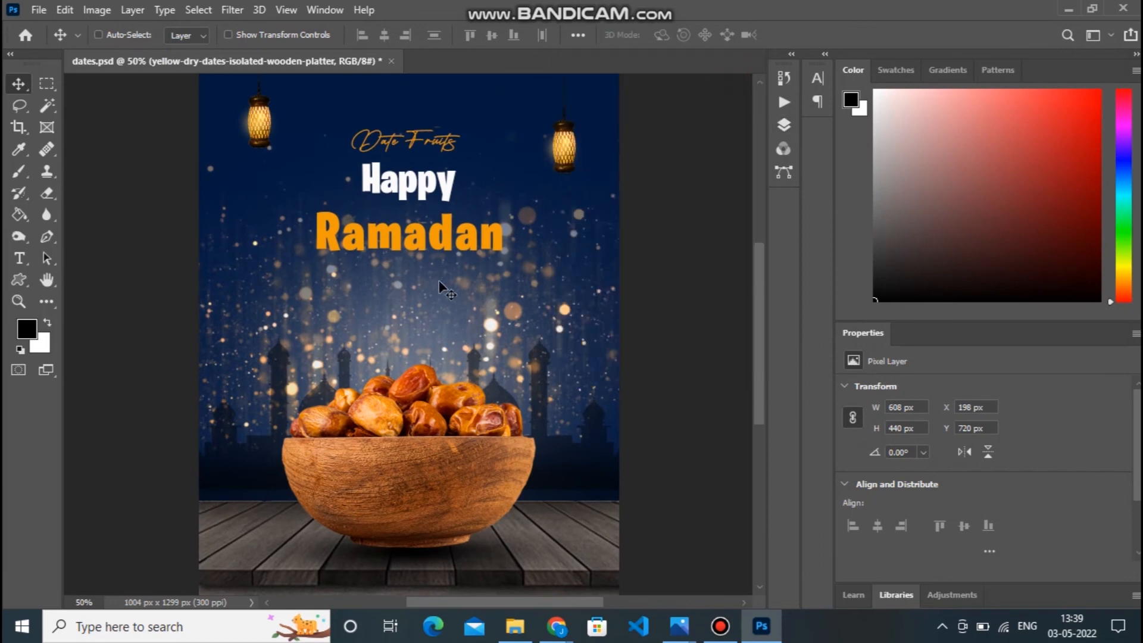
right_click(447, 246)
left_click(458, 247)
left_click_drag(458, 247, 460, 280)
Move the "Happy" text down closer above "Ramadan", to about X 389 px, Y 309 px.
right_click(427, 188)
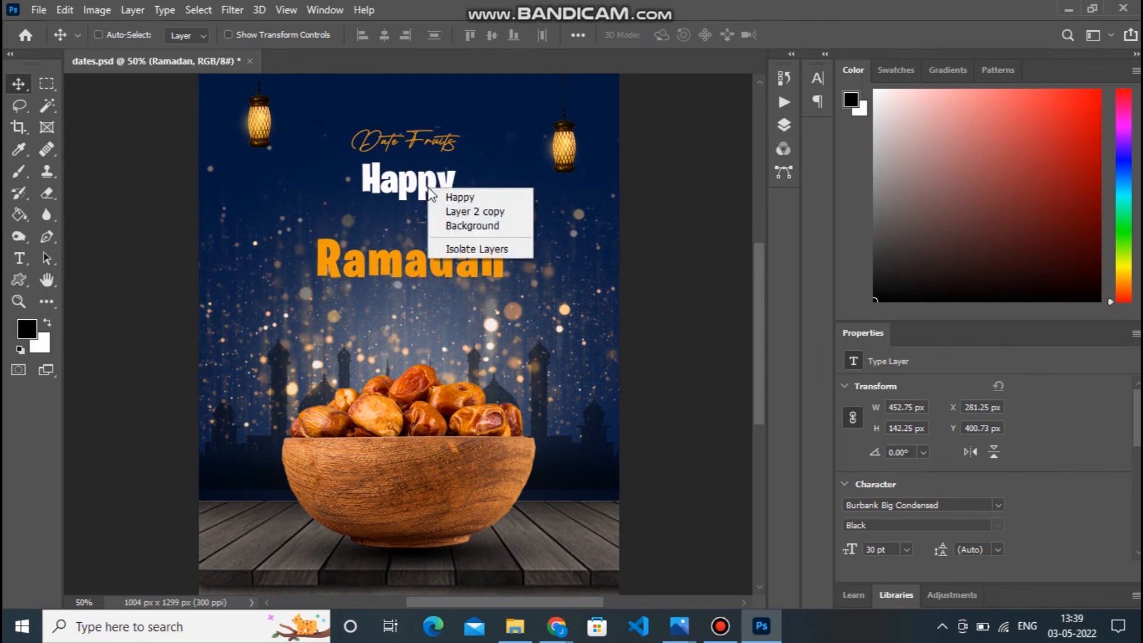
left_click(428, 188)
left_click_drag(427, 188, 433, 233)
right_click(424, 192)
left_click(439, 197)
key("ctrl+minus")
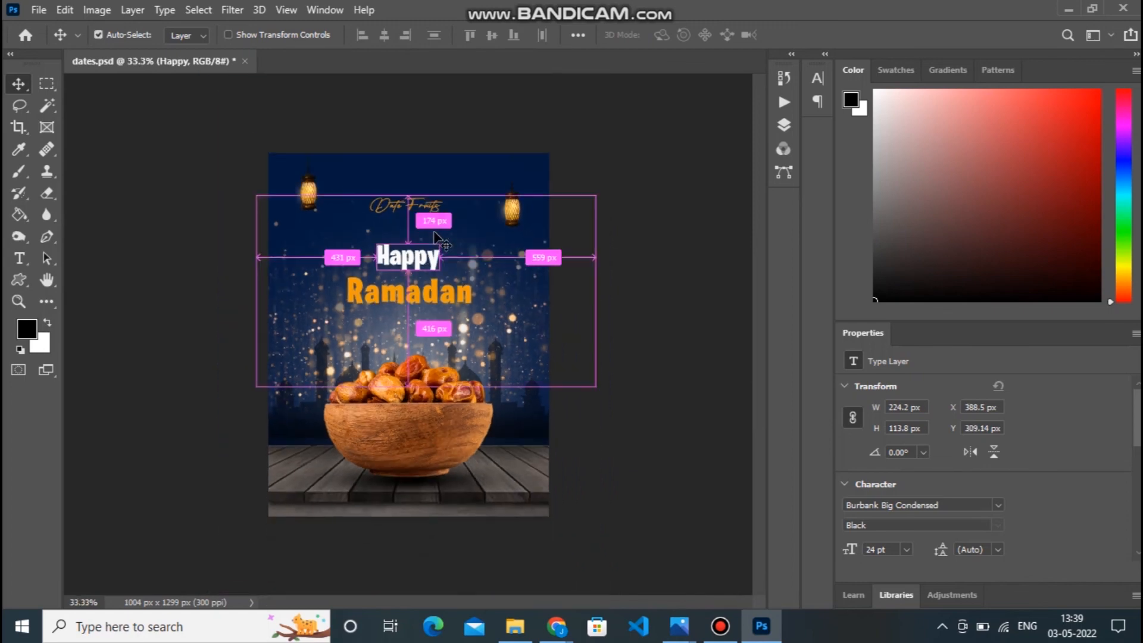
Move the "Date Fruits" text down toward "Happy", to about X 364 px, Y 213 px.
key("ctrl+plus")
right_click(430, 145)
left_click(474, 155)
left_click_drag(433, 143, 434, 167)
left_click_drag(754, 266, 758, 254)
key("ctrl+minus")
key("ctrl+plus")
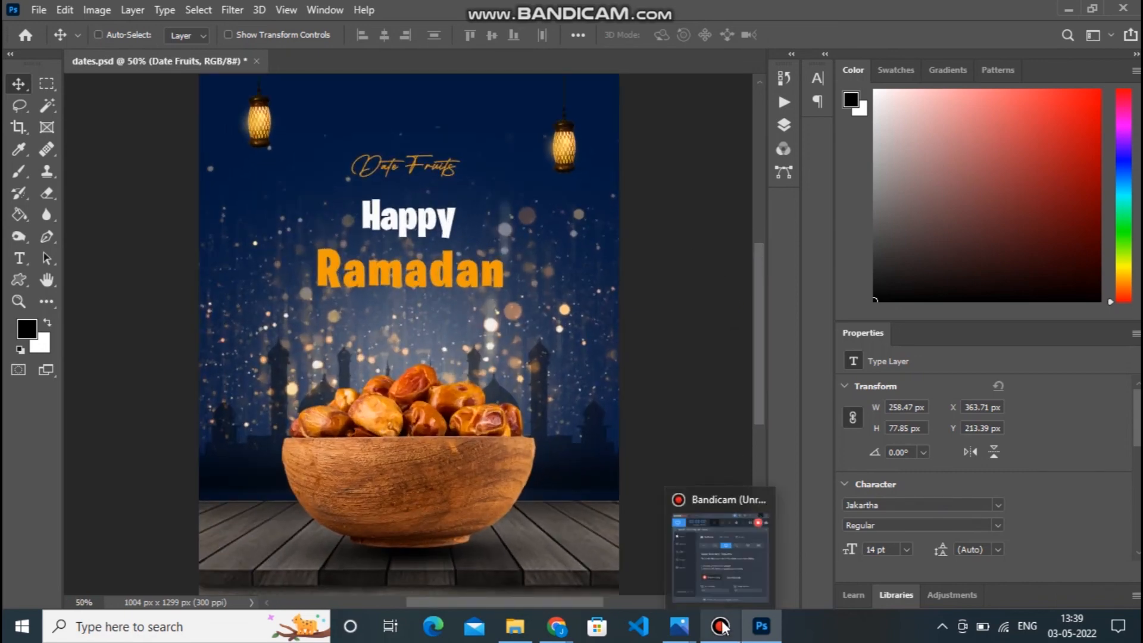